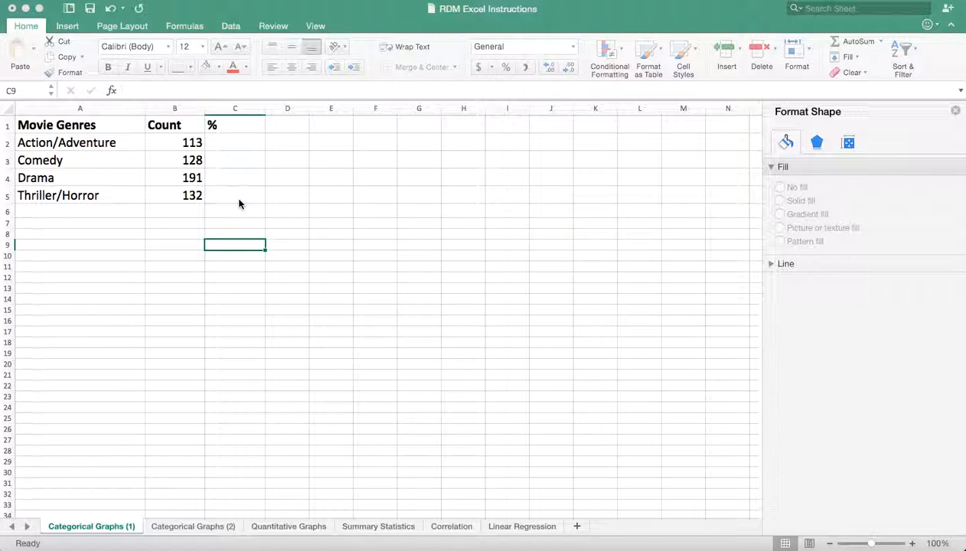
- Total the movie genre counts in cell B6 with the formula =sum(B2:B5)
left_click(167, 214)
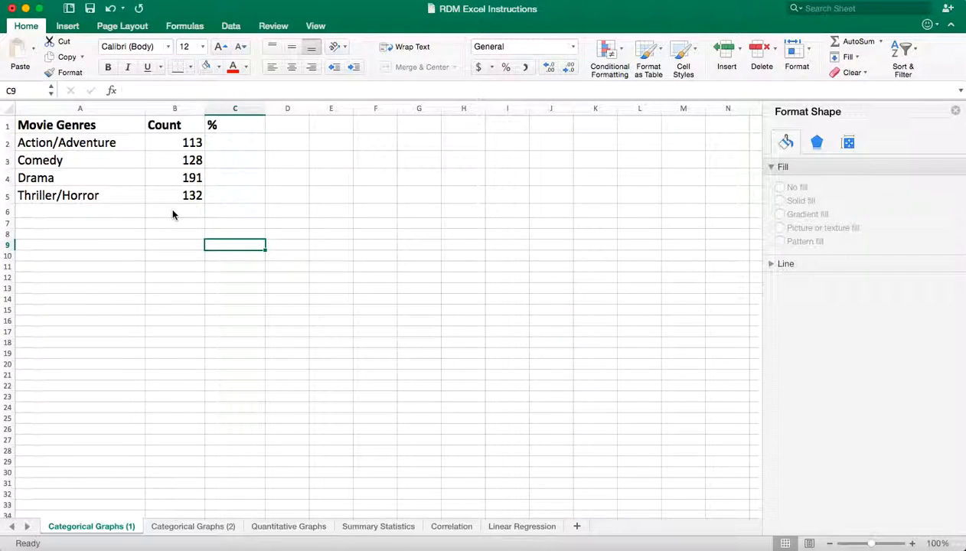
left_click(173, 215)
type("=")
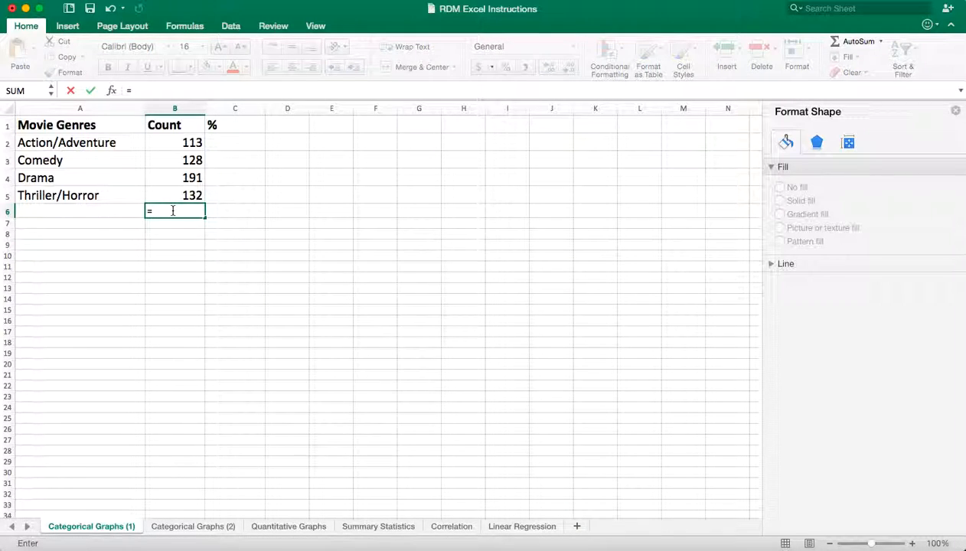
type("sum(")
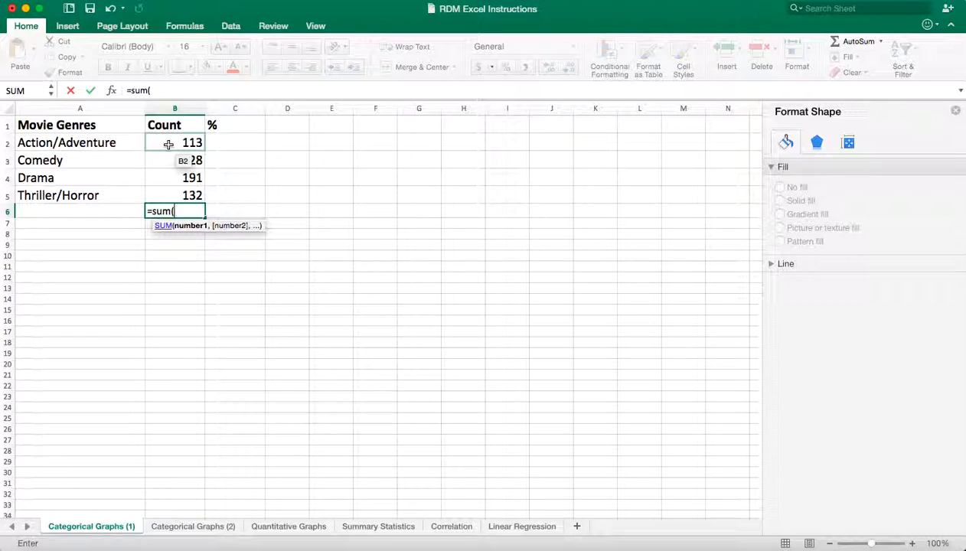
left_click_drag(169, 144, 176, 192)
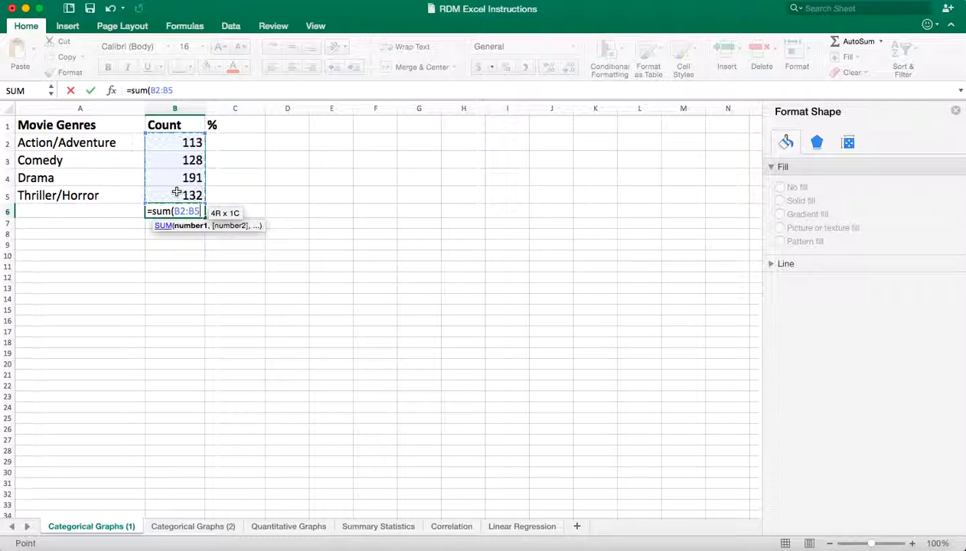
type(")")
key("Return")
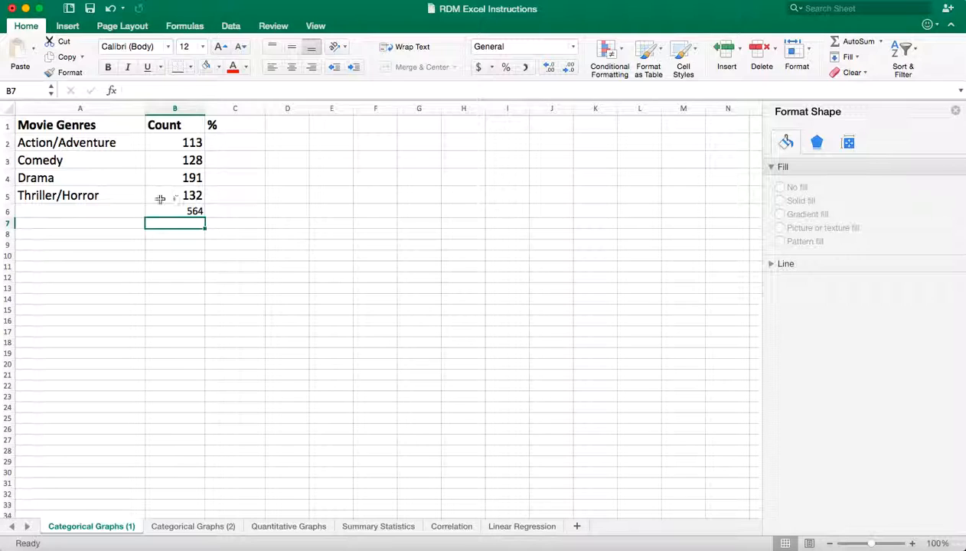
- Calculate the Action/Adventure percentage in cell C2 with the formula =(B2/B6)*100
left_click(213, 143)
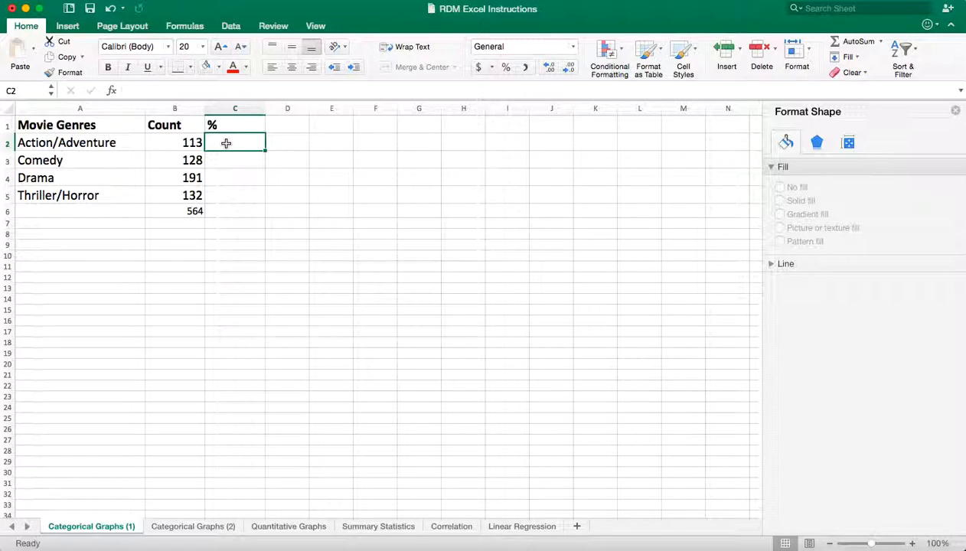
type("=")
left_click(196, 143)
type("/")
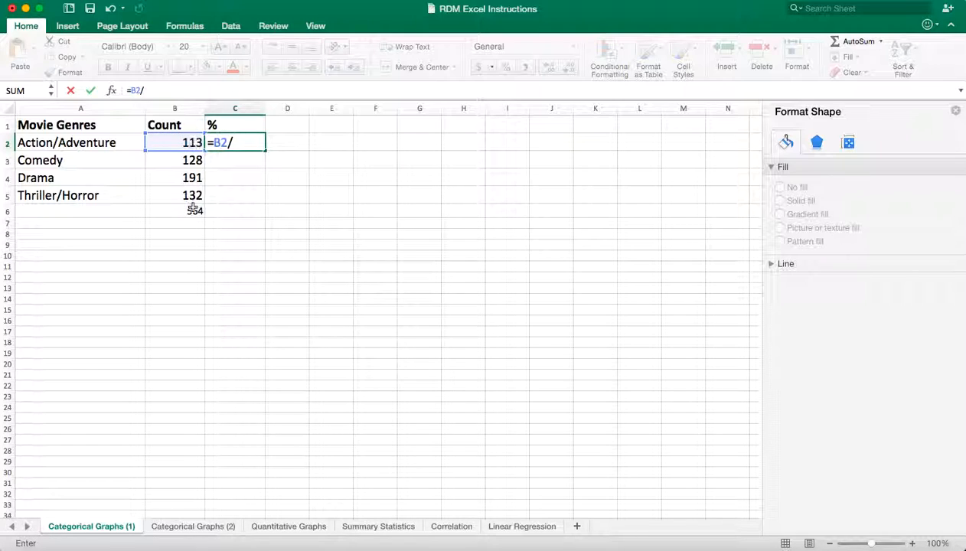
left_click(194, 210)
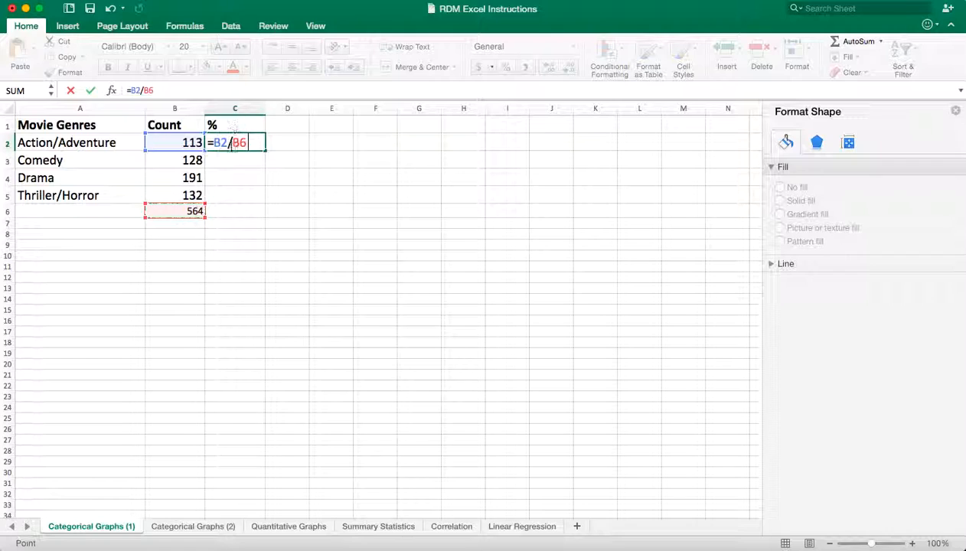
left_click(215, 143)
type("(")
left_click(257, 142)
type(")*100")
key("Return")
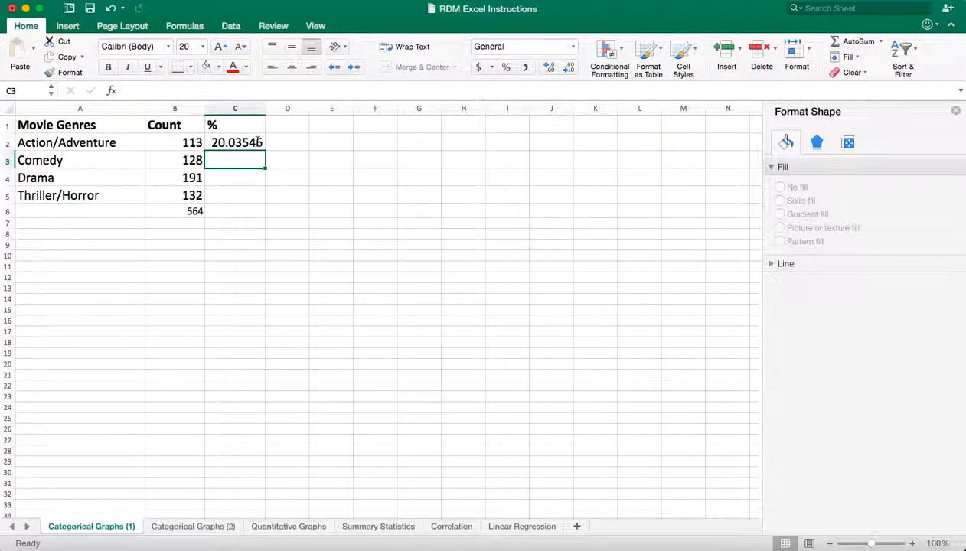
- Try to fill the percentage formula from C2 down to C5 and check which cells the Comedy formula references
left_click(259, 141)
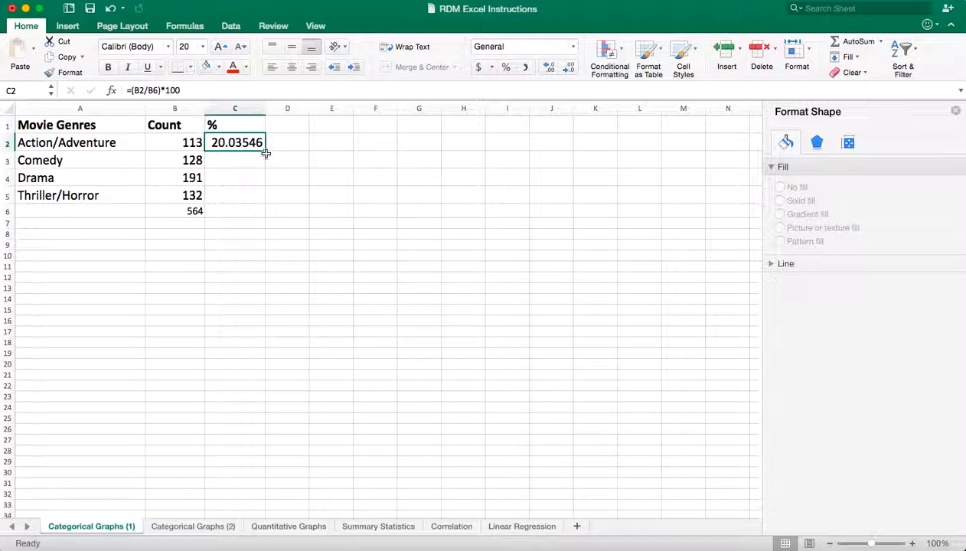
left_click_drag(266, 156, 264, 197)
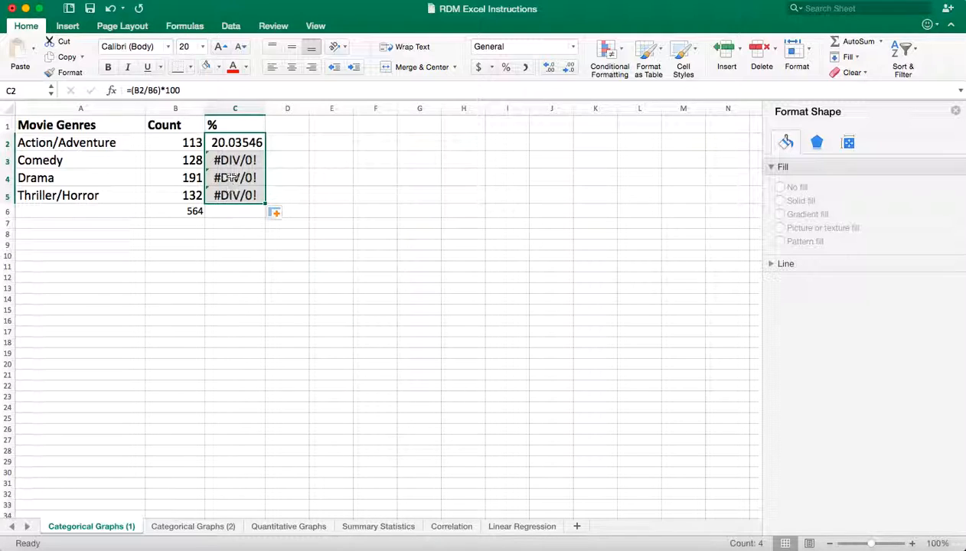
left_click(230, 162)
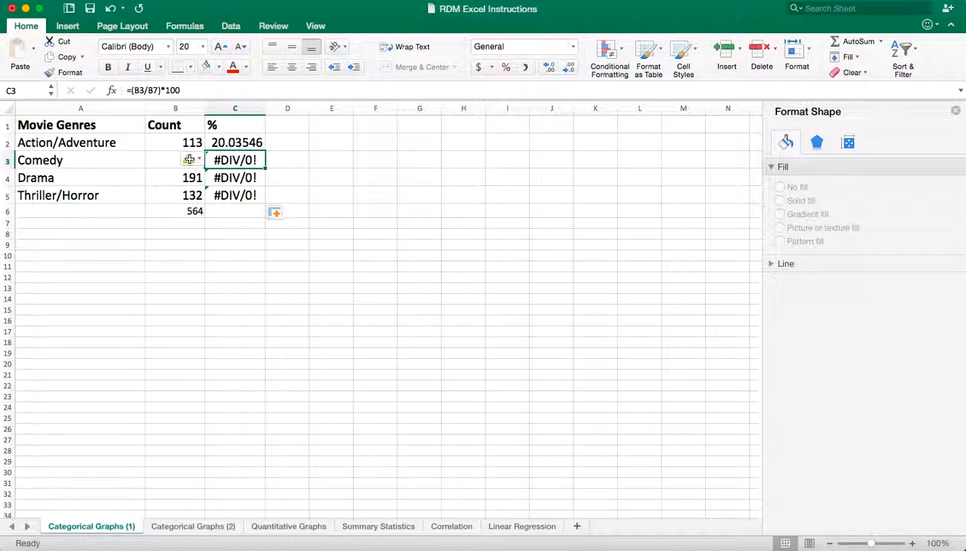
left_click(181, 222)
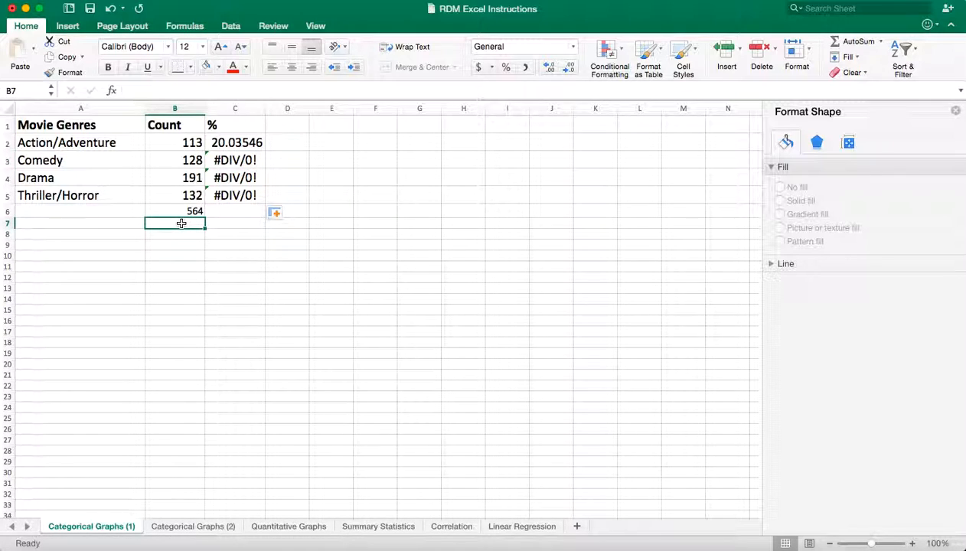
left_click(182, 211)
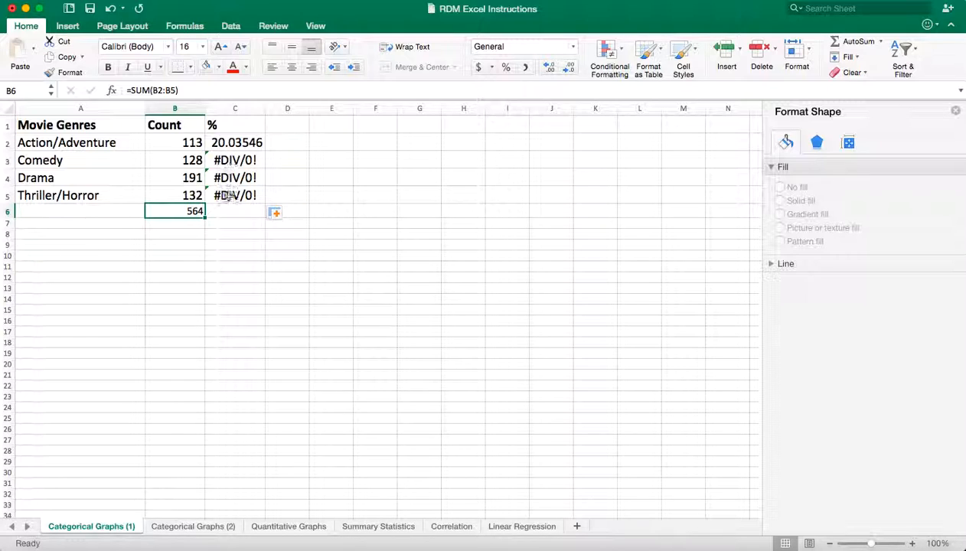
- Make the total reference absolute in the Action/Adventure percentage formula, so that C2 contains =(B2/$B$6)*100
left_click(237, 143)
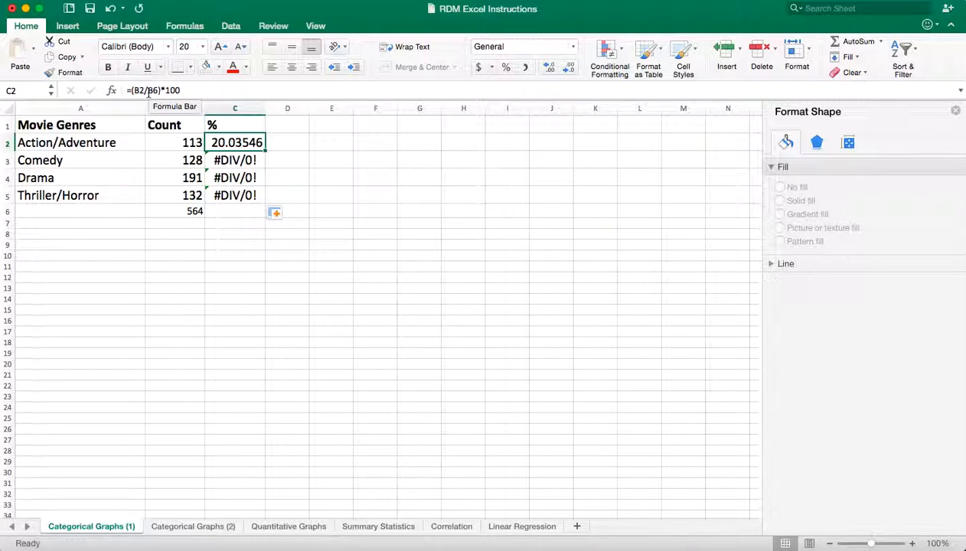
left_click(148, 90)
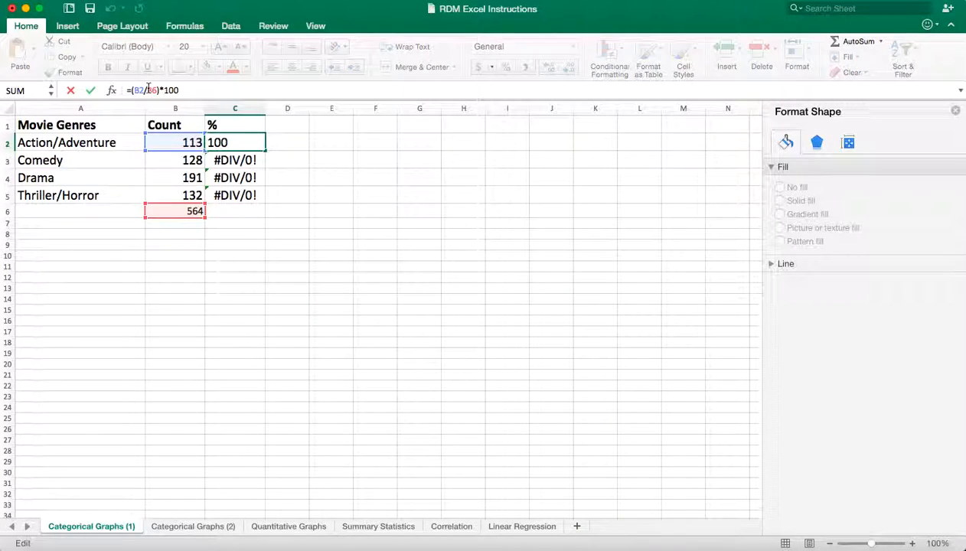
type("$")
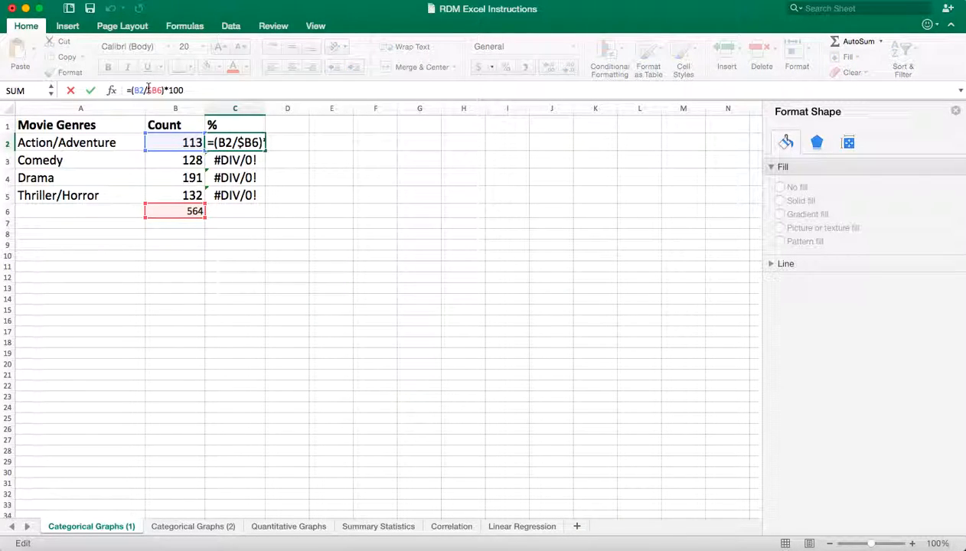
left_click(156, 90)
type("$")
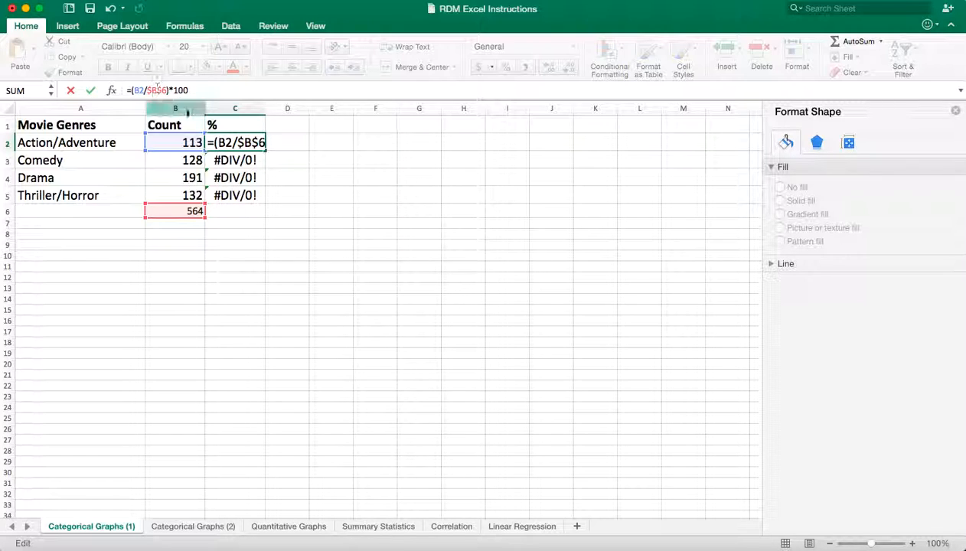
key("Return")
- Fill the percentage formula with the absolute reference from C2 down through C5
left_click(253, 145)
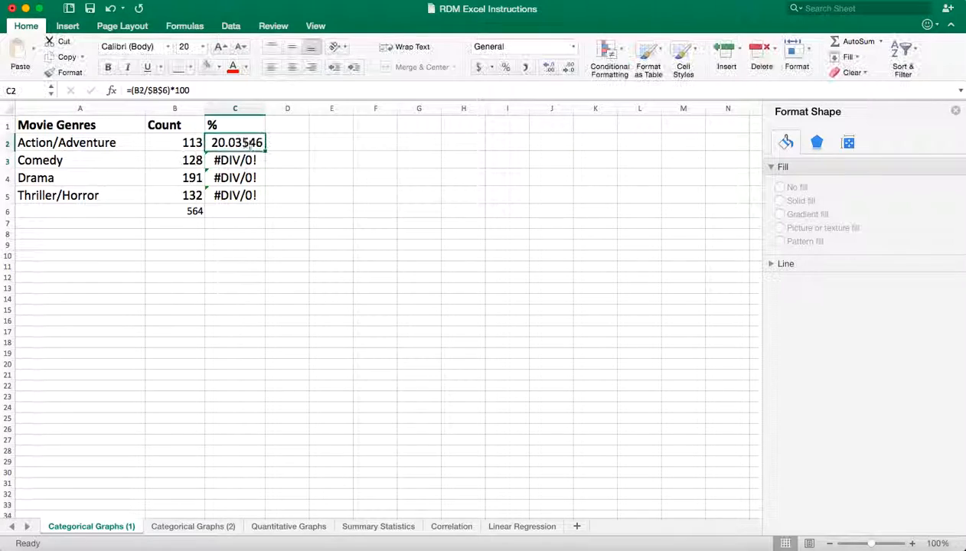
left_click_drag(264, 151, 266, 202)
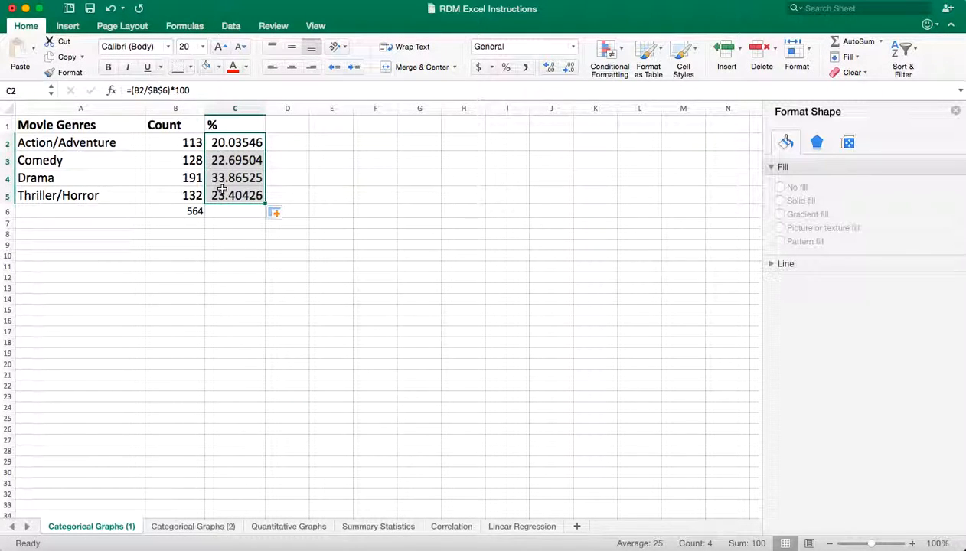
left_click(228, 251)
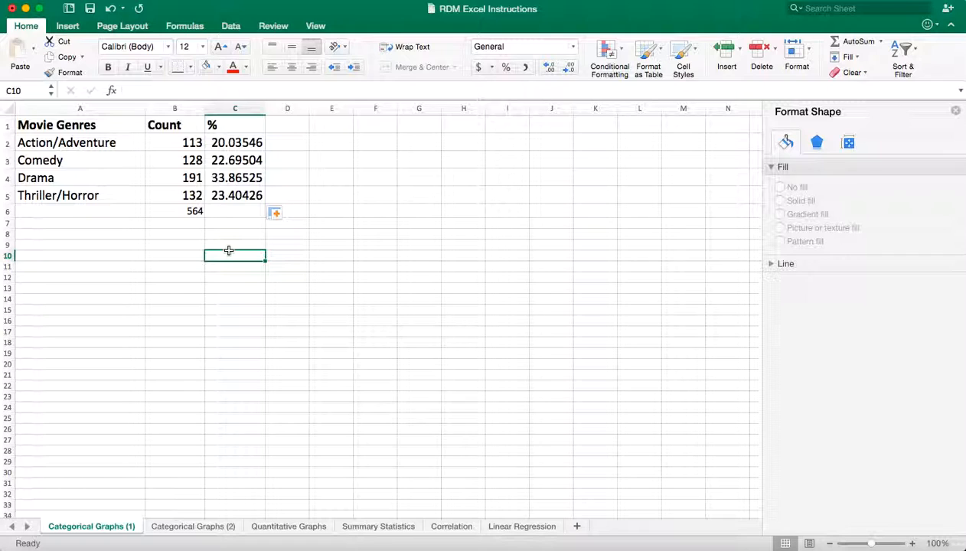
- Insert a standard 2-D pie chart from the movie genres and counts in A1:B5
left_click_drag(192, 196, 108, 125)
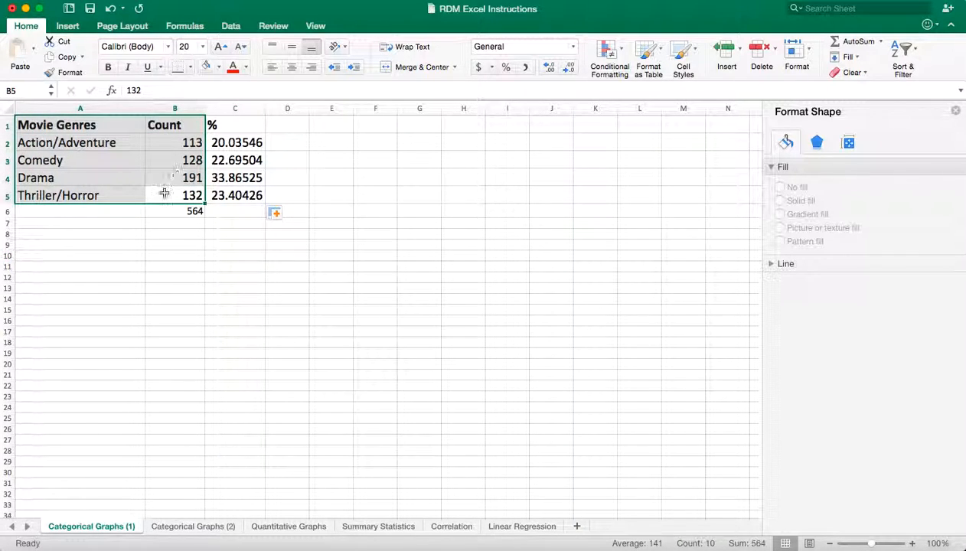
left_click(79, 28)
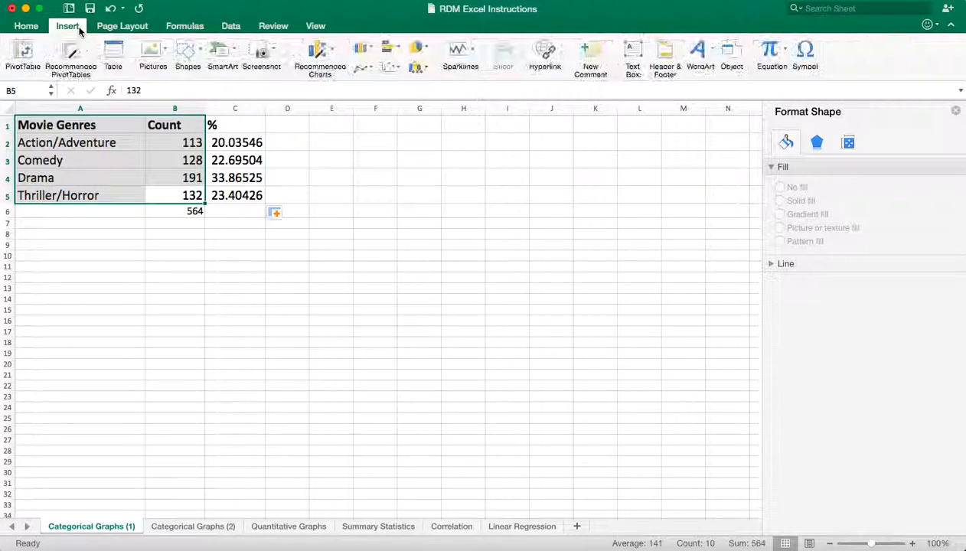
left_click(419, 48)
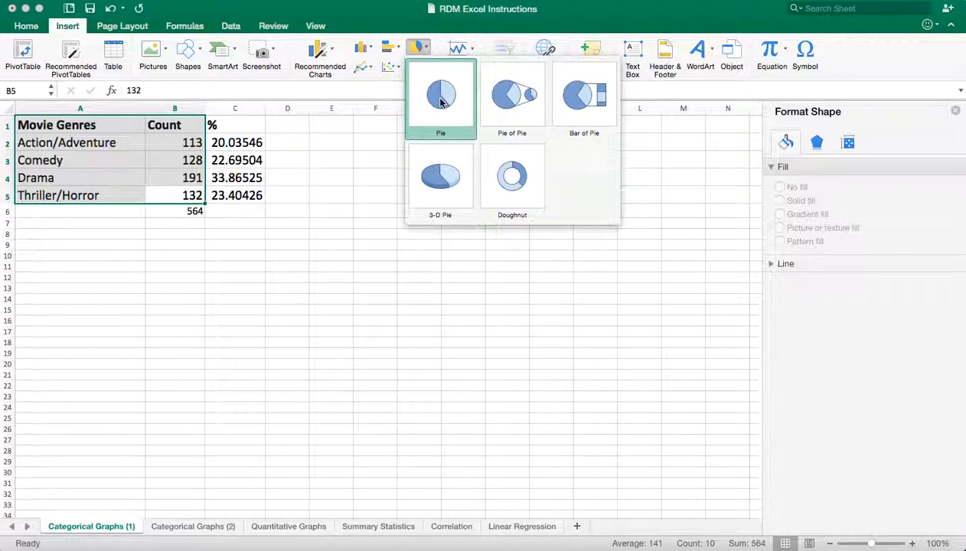
left_click(505, 180)
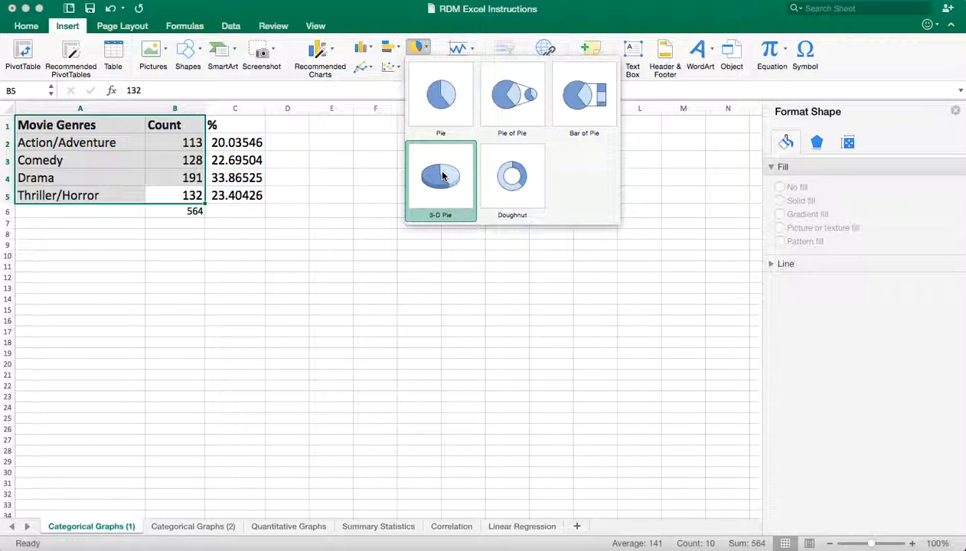
left_click(443, 107)
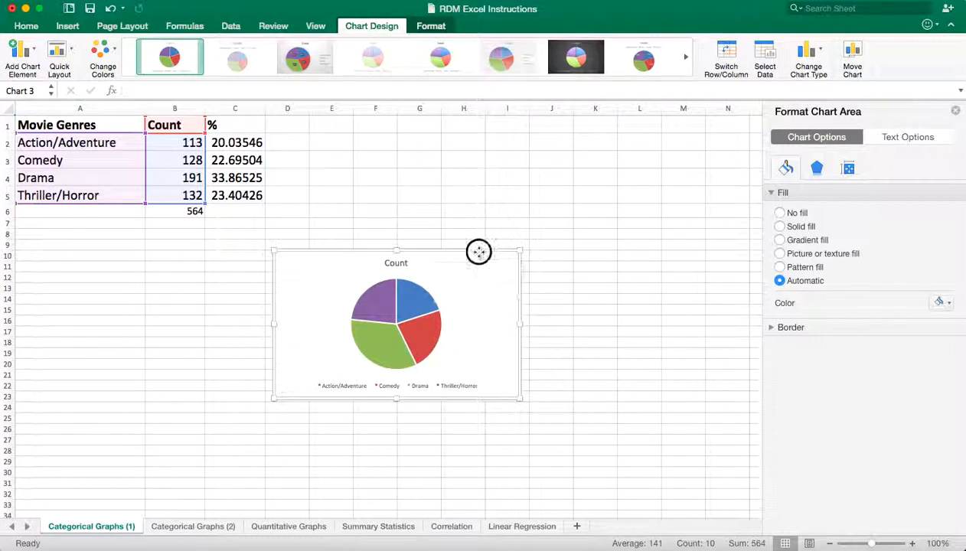
- Move the pie chart beside the data table, starting at column D, row 1, and enlarge it to about column J, row 14
left_click_drag(478, 250, 490, 121)
left_click_drag(528, 265, 554, 299)
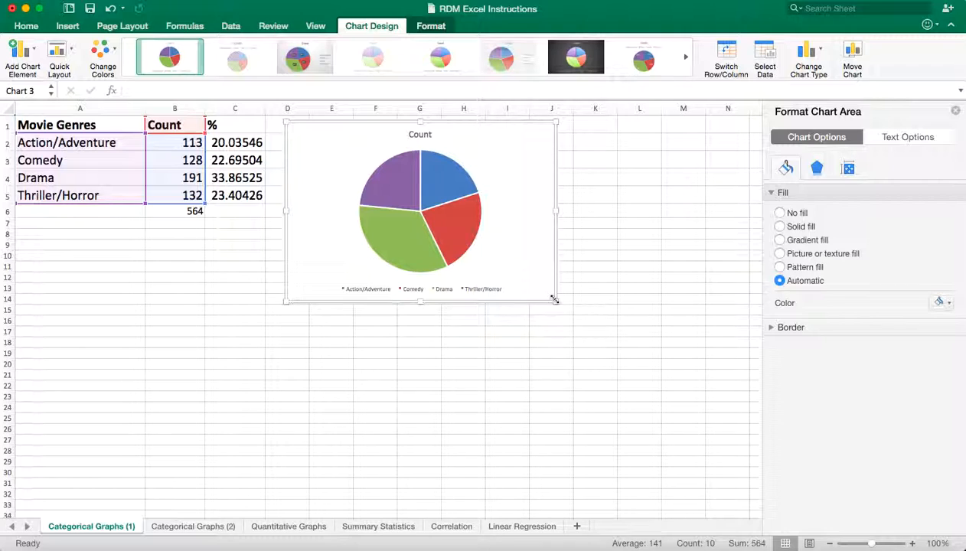
- Replace the pie chart's title with "Movie Genres 2014"
left_click(416, 136)
left_click_drag(406, 135, 437, 135)
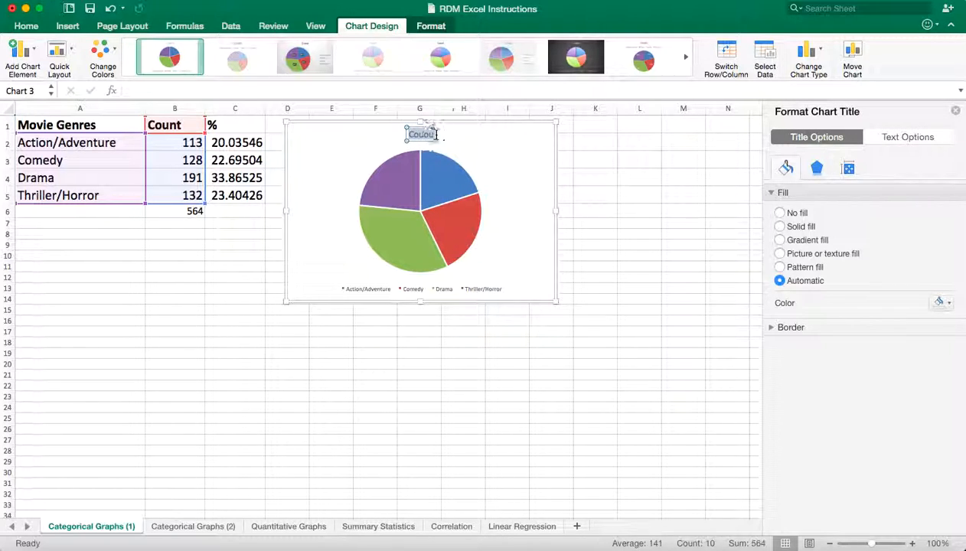
type("Movie Genres 2014")
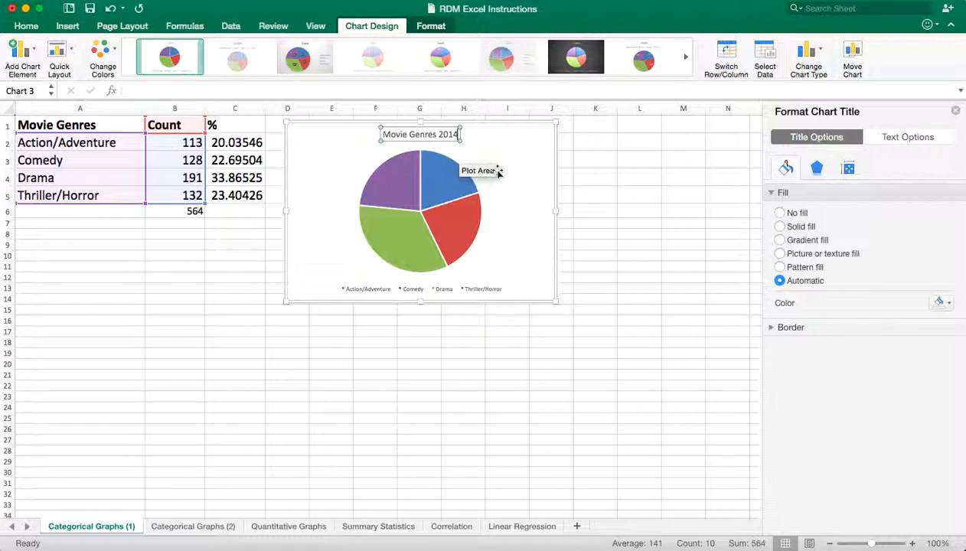
left_click(517, 151)
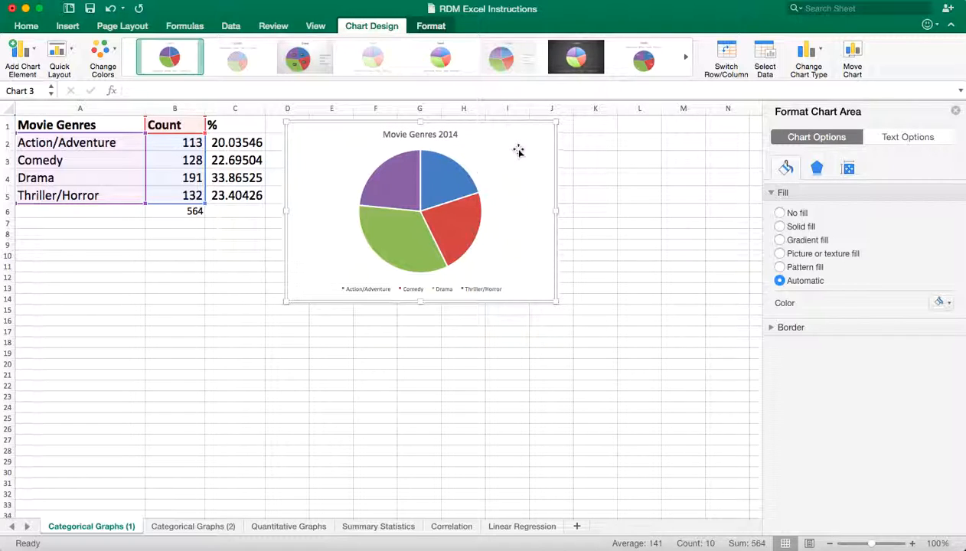
- Add data labels to the pie slices, positioned at the center of each slice
left_click(389, 189)
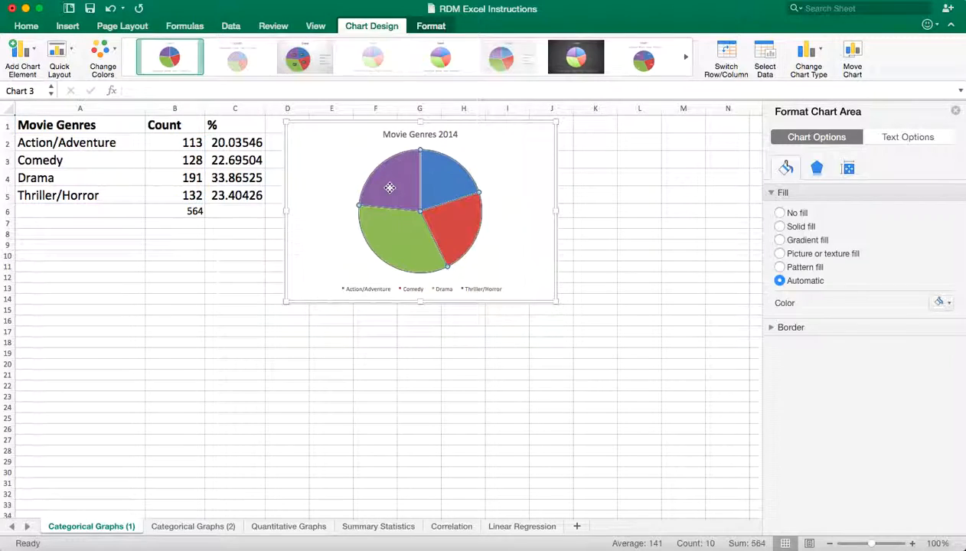
left_click(32, 57)
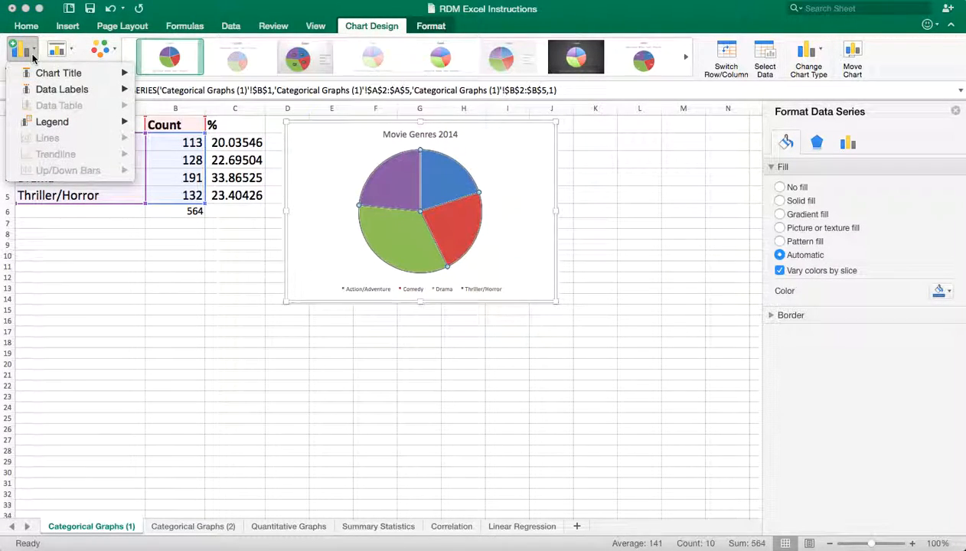
mouse_move(42, 92)
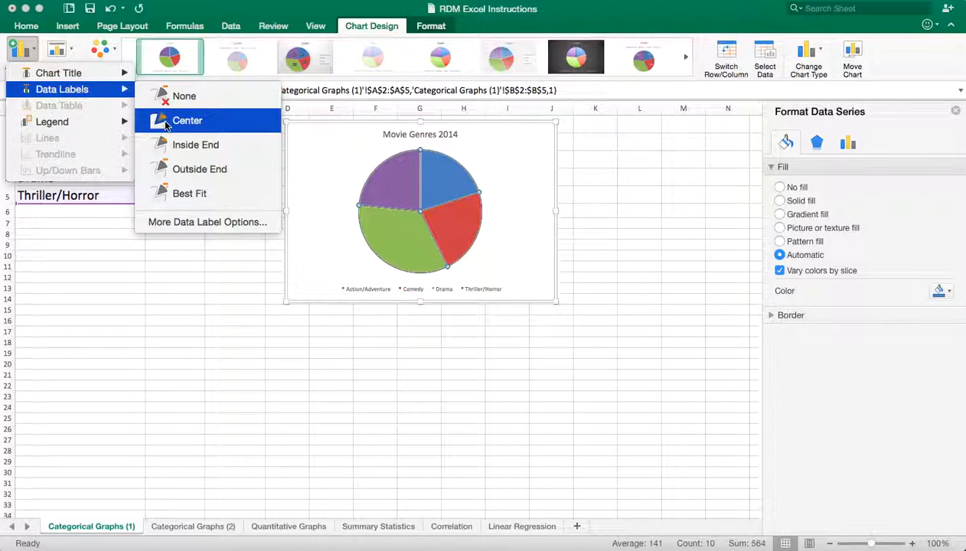
left_click(193, 124)
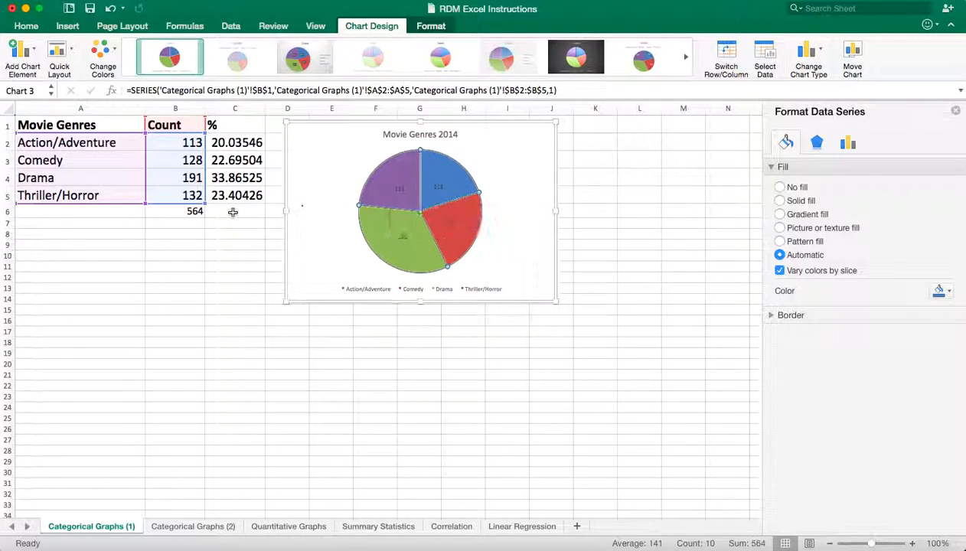
- Set the pie chart's data labels to font size 14 and enlarge the chart to about column K, row 17
left_click(400, 190)
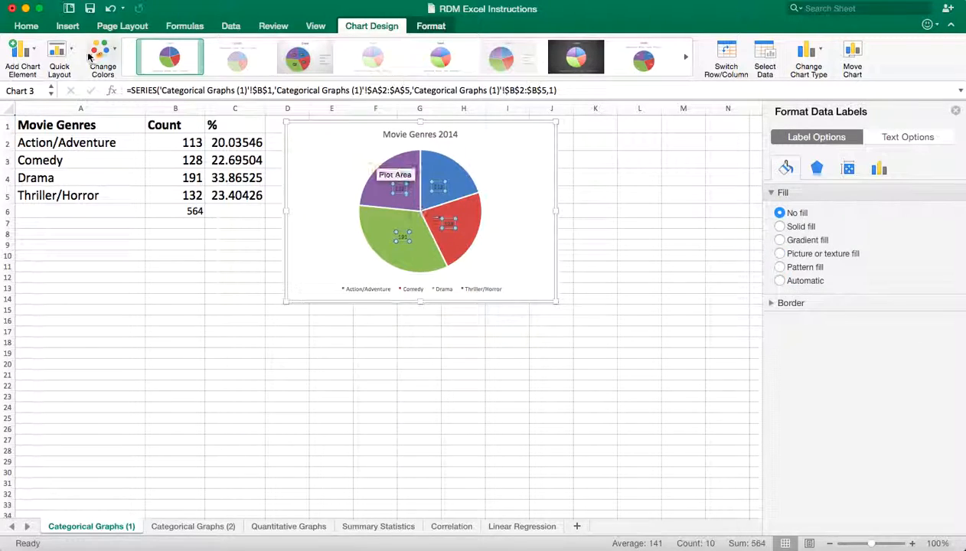
left_click(25, 26)
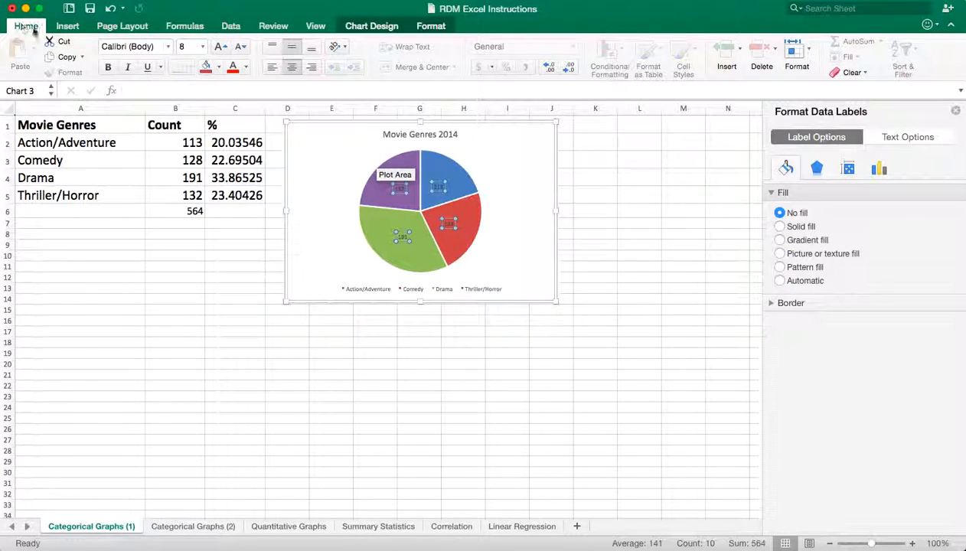
left_click(202, 46)
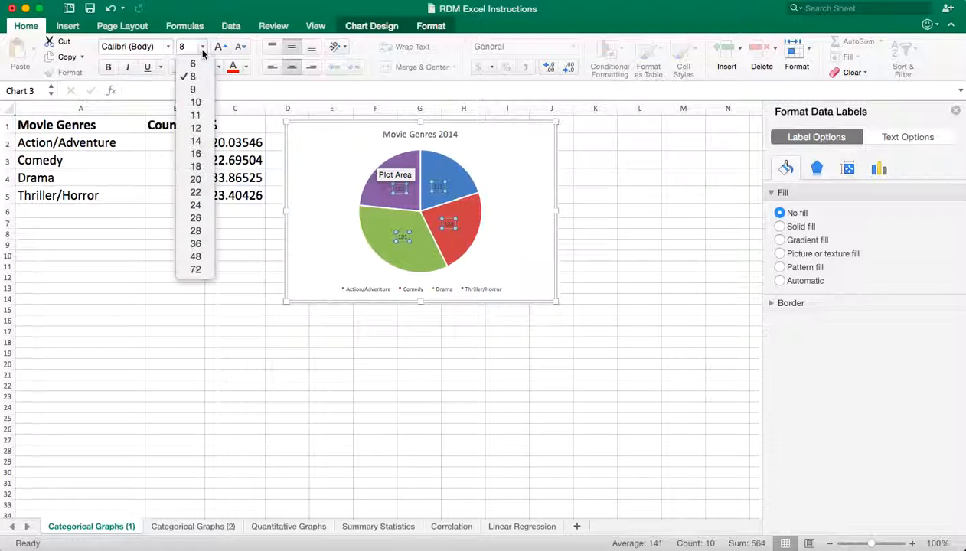
left_click(196, 141)
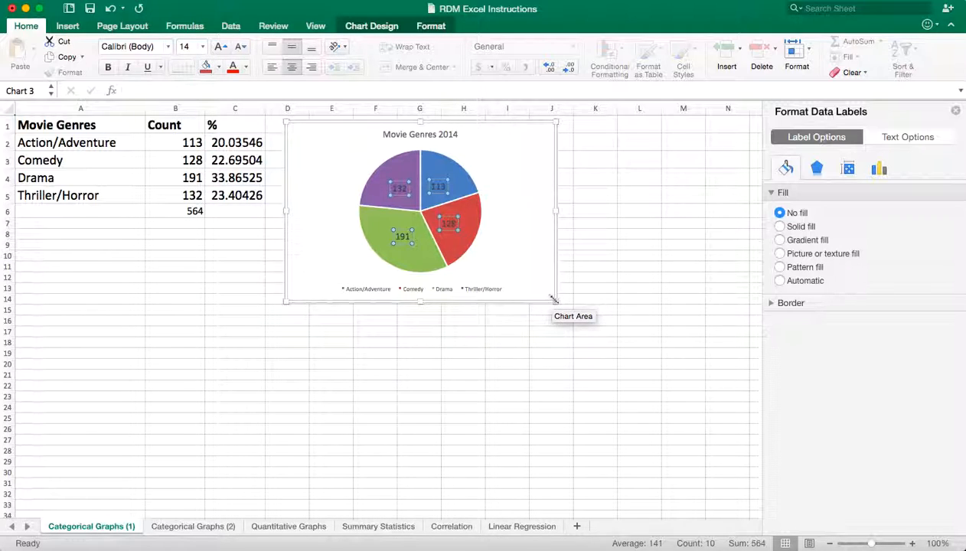
left_click_drag(554, 299, 587, 332)
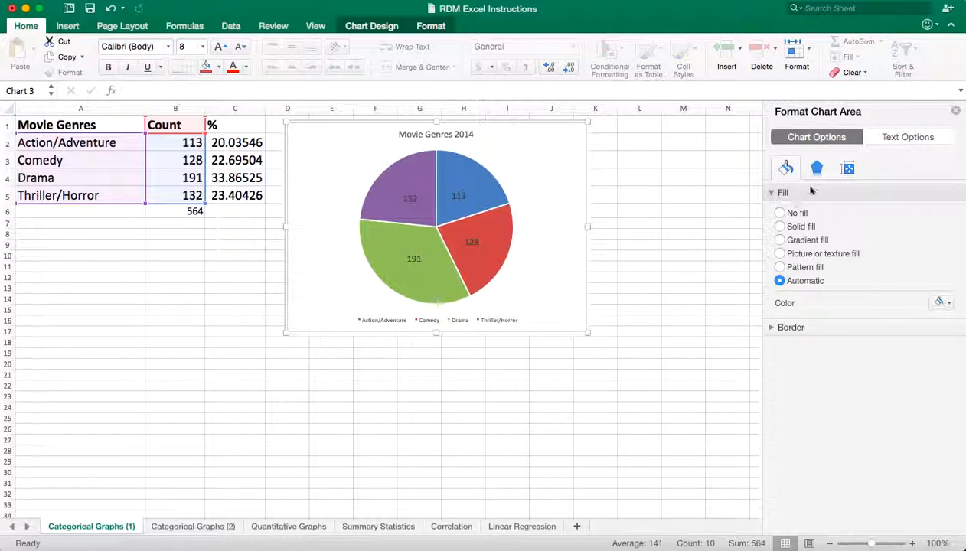
left_click(848, 170)
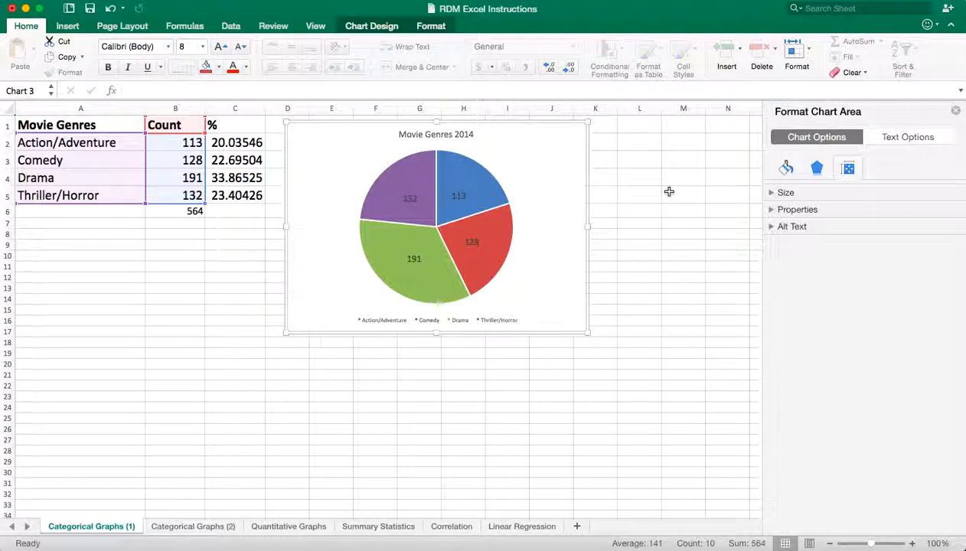
left_click(817, 170)
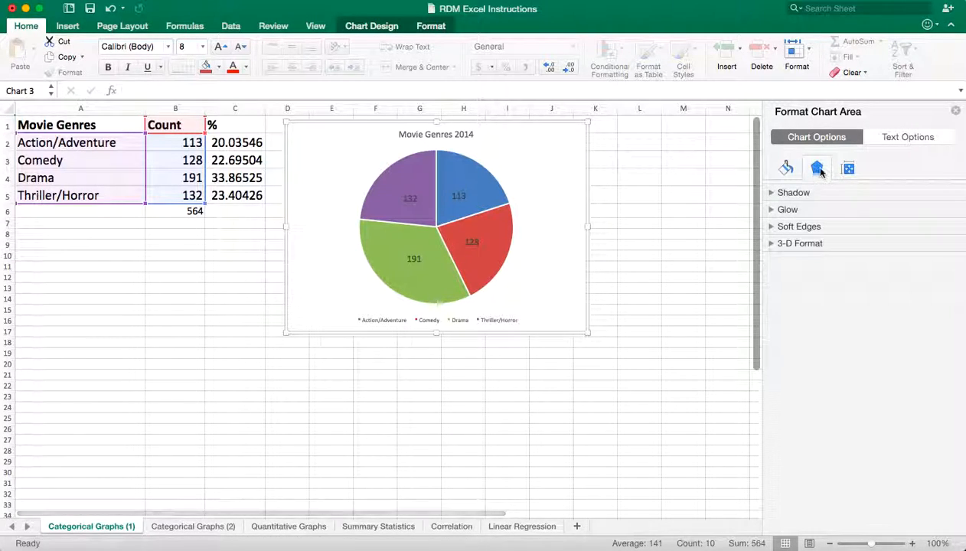
left_click(457, 194)
left_click(477, 193)
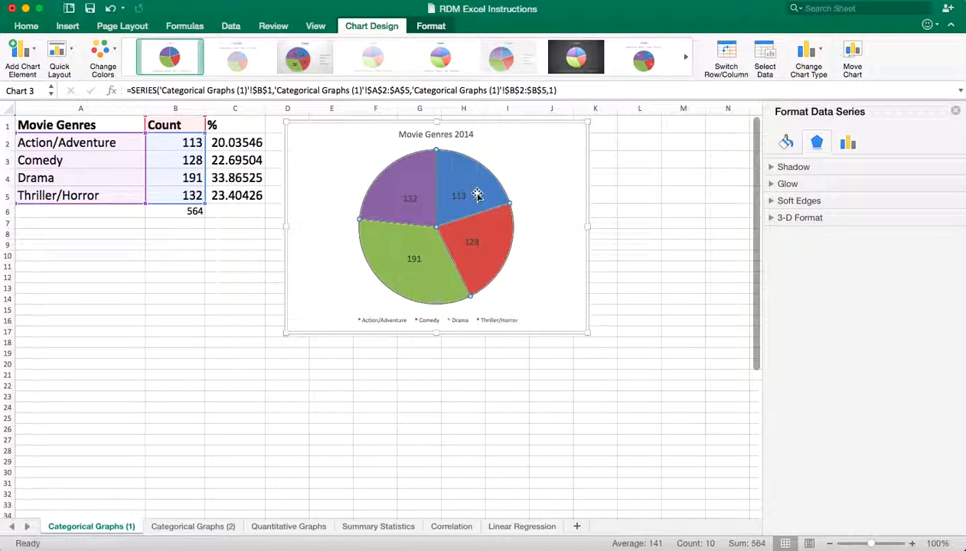
left_click(847, 143)
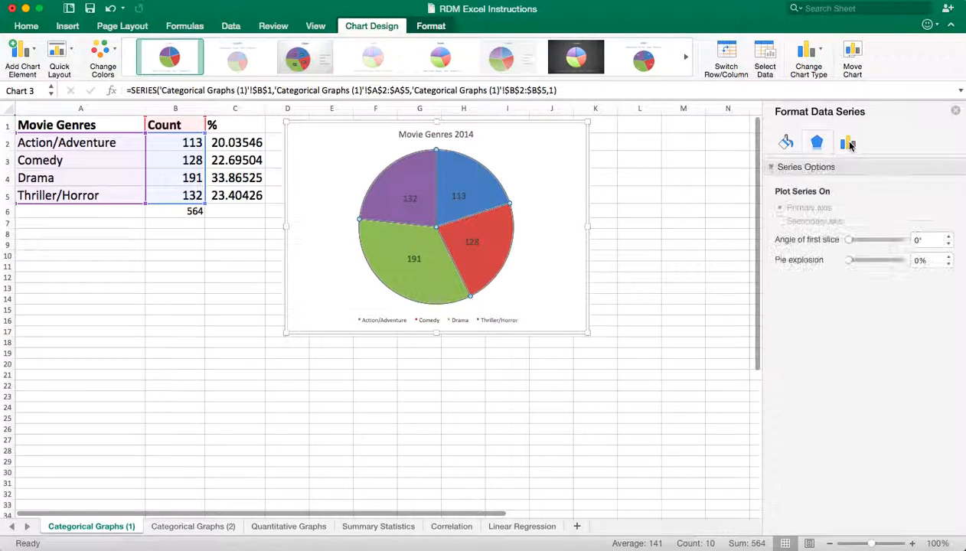
left_click(818, 144)
left_click(786, 145)
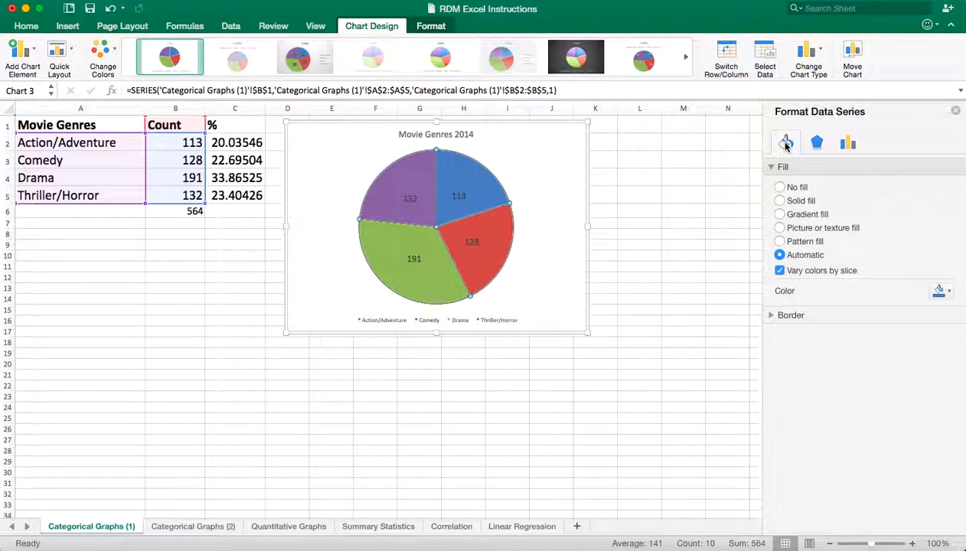
- Add the category name to the Action/Adventure slice's data label and shift the label outward over the slice's outer edge
left_click(449, 181)
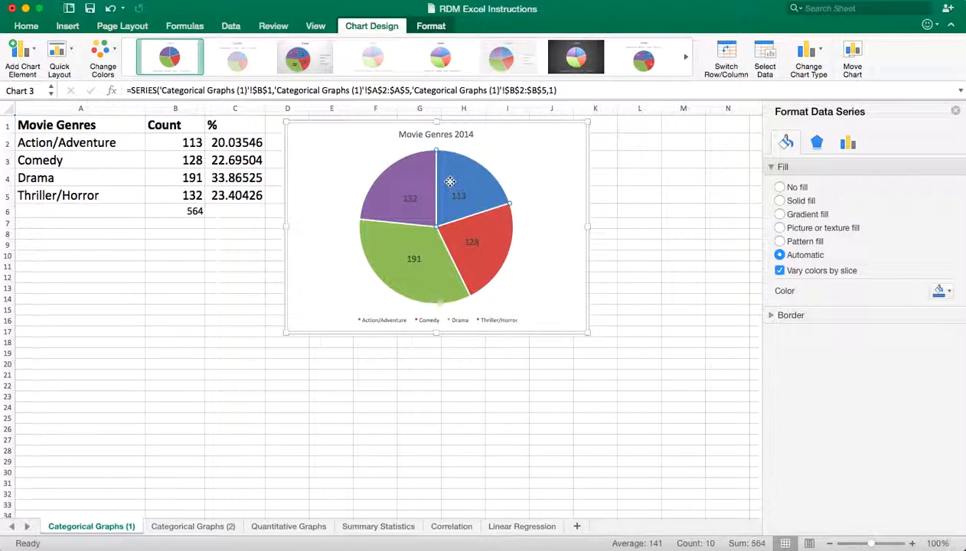
left_click(16, 49)
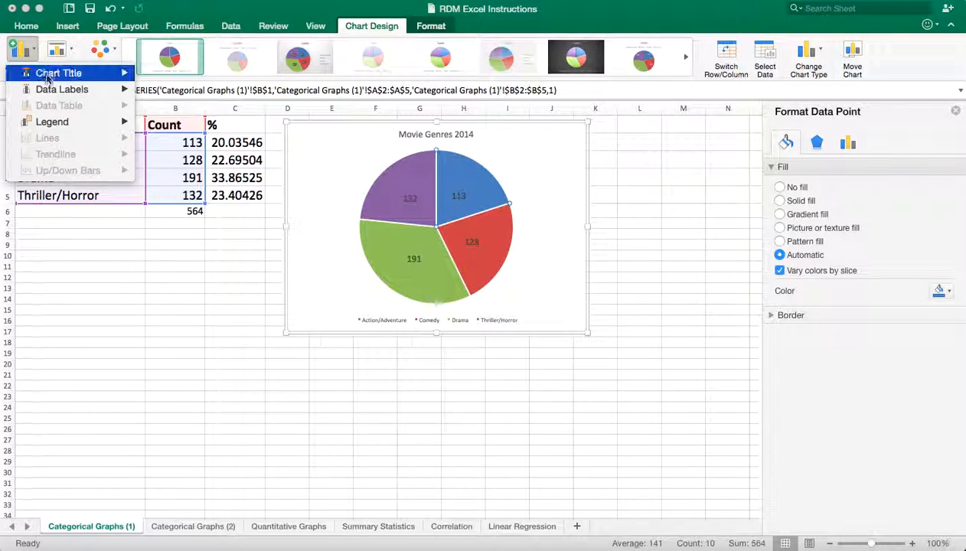
mouse_move(47, 90)
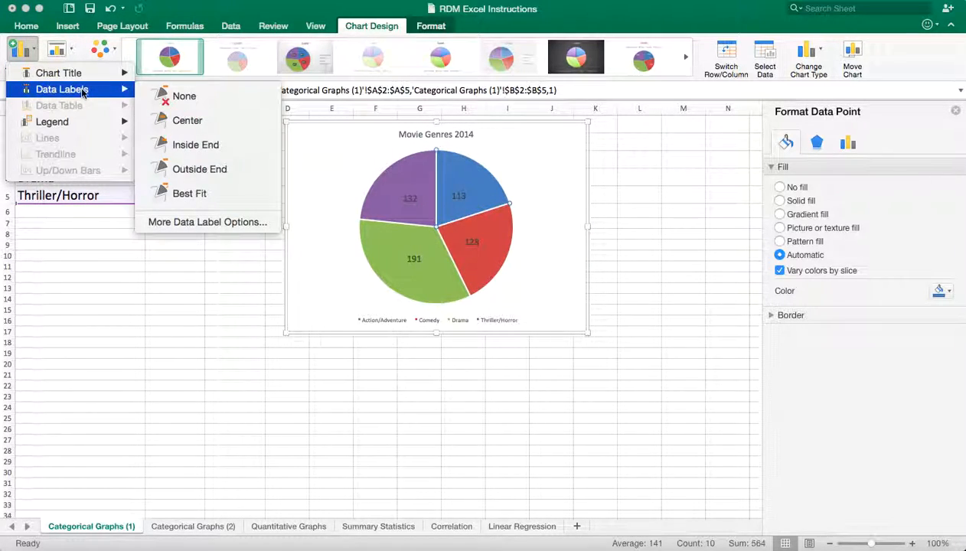
left_click(177, 221)
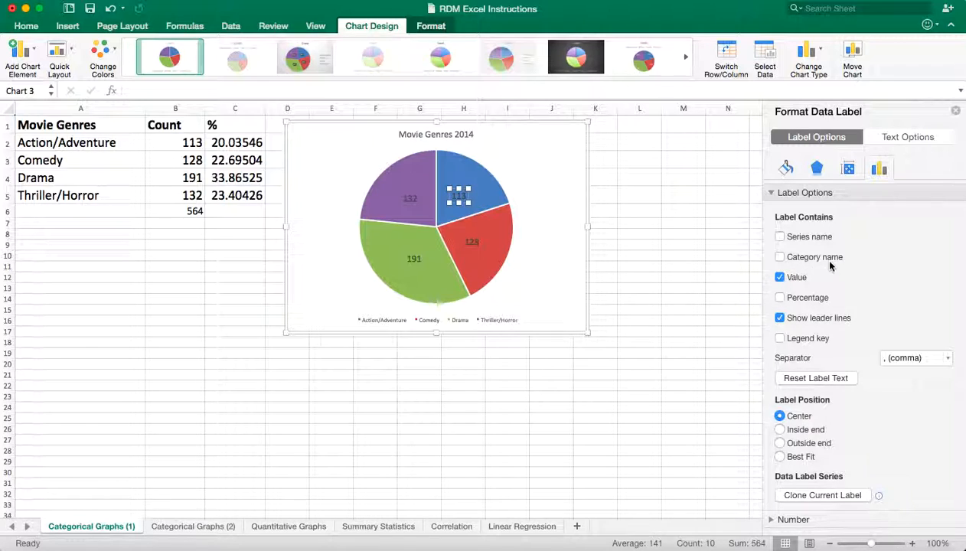
left_click(780, 257)
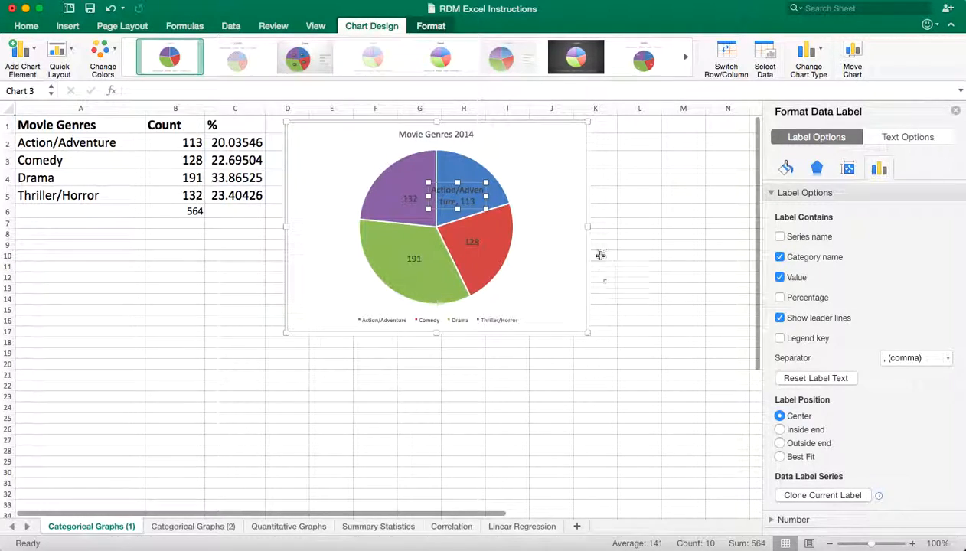
left_click_drag(474, 184, 534, 195)
left_click(533, 242)
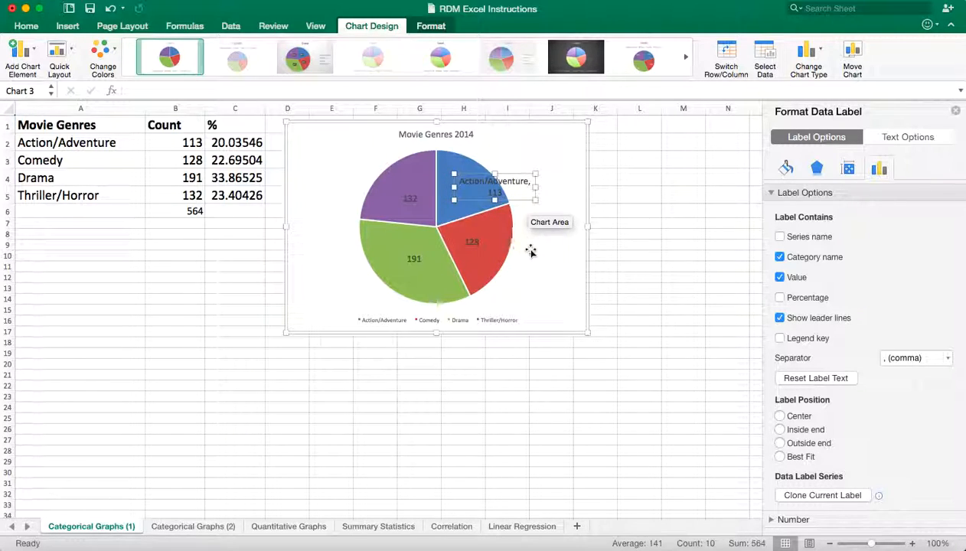
- Show the category name together with the value in all of the pie chart's data labels
left_click(471, 243)
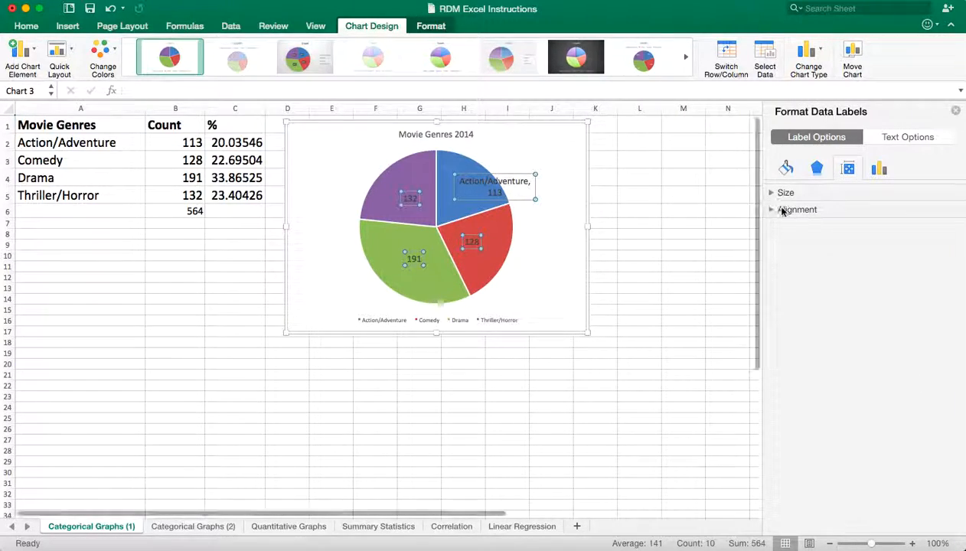
left_click(878, 168)
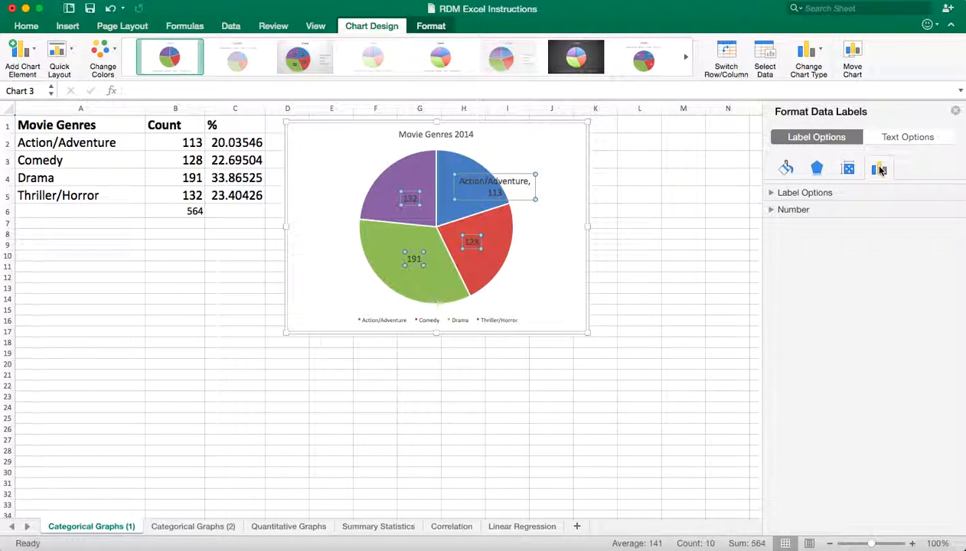
left_click(848, 169)
left_click(879, 169)
left_click(817, 168)
left_click(879, 170)
left_click(771, 192)
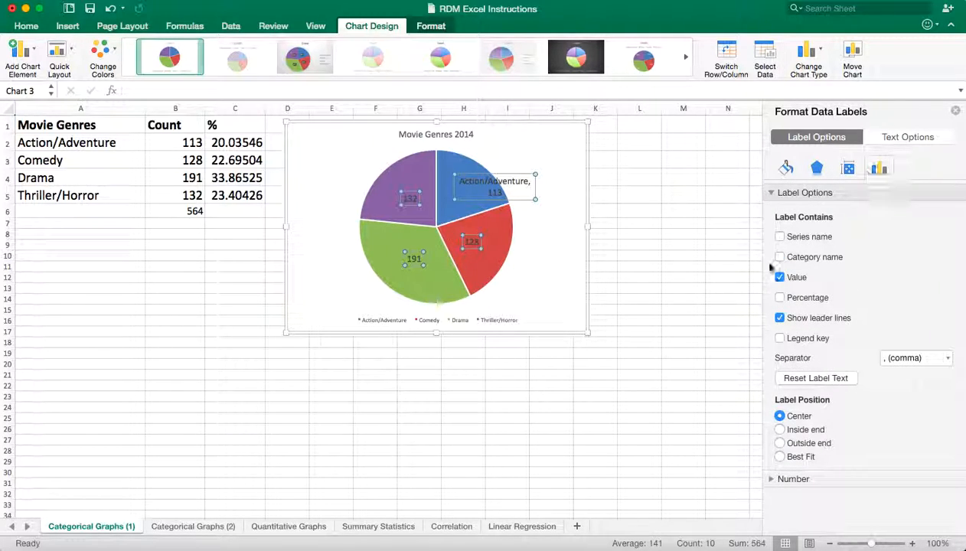
left_click(779, 257)
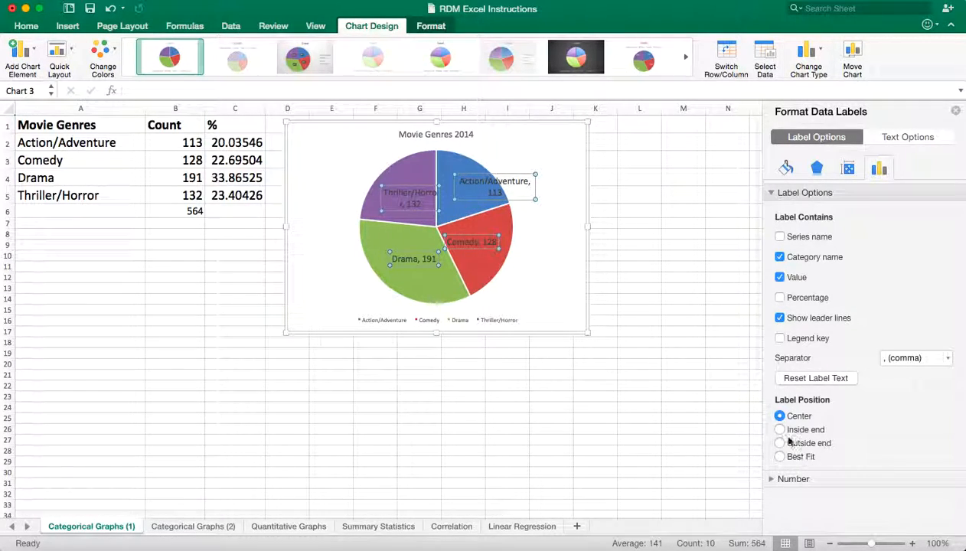
left_click(632, 304)
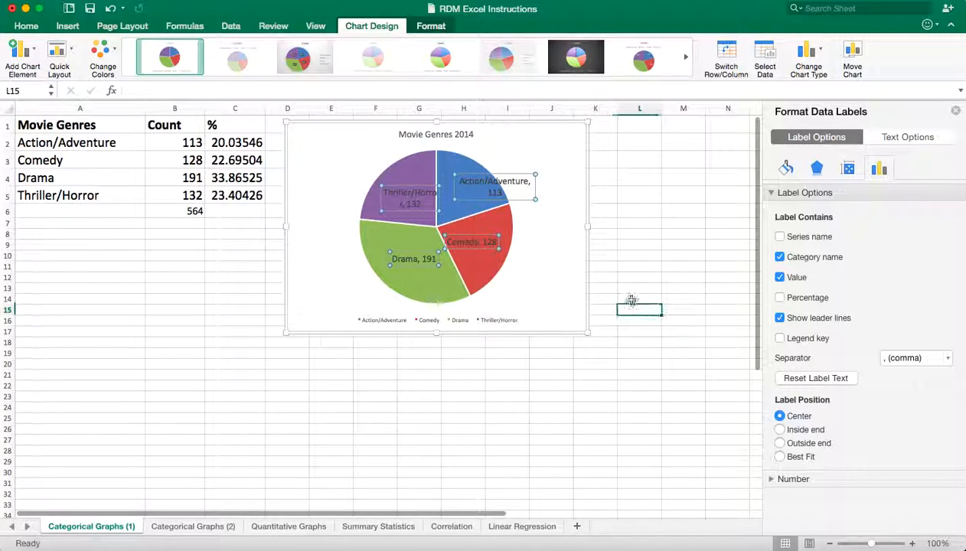
- Reposition the Thriller/Horror label slightly up and left, and shift the Action/Adventure label left over its own slice
left_click_drag(418, 193, 385, 191)
left_click(389, 196)
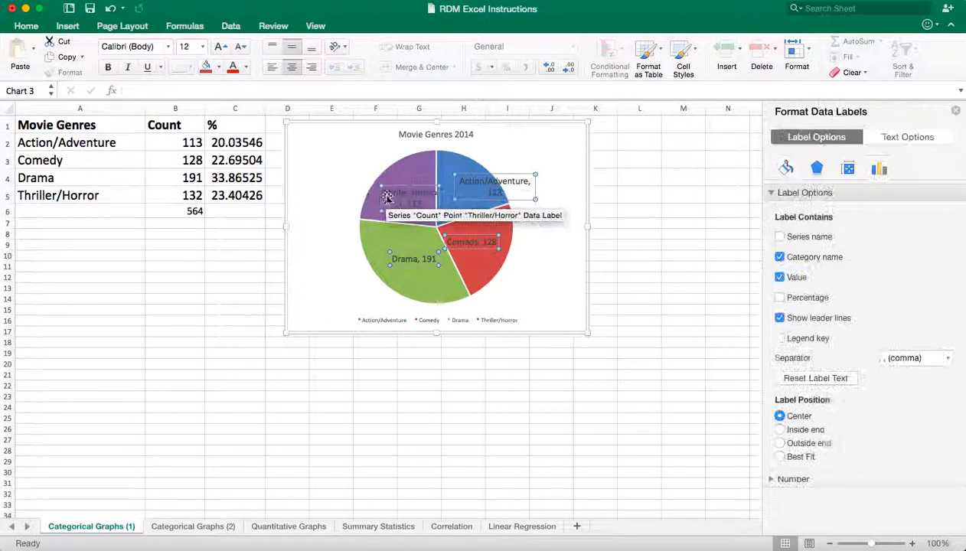
left_click(391, 191)
left_click_drag(391, 186, 431, 192)
left_click(482, 189)
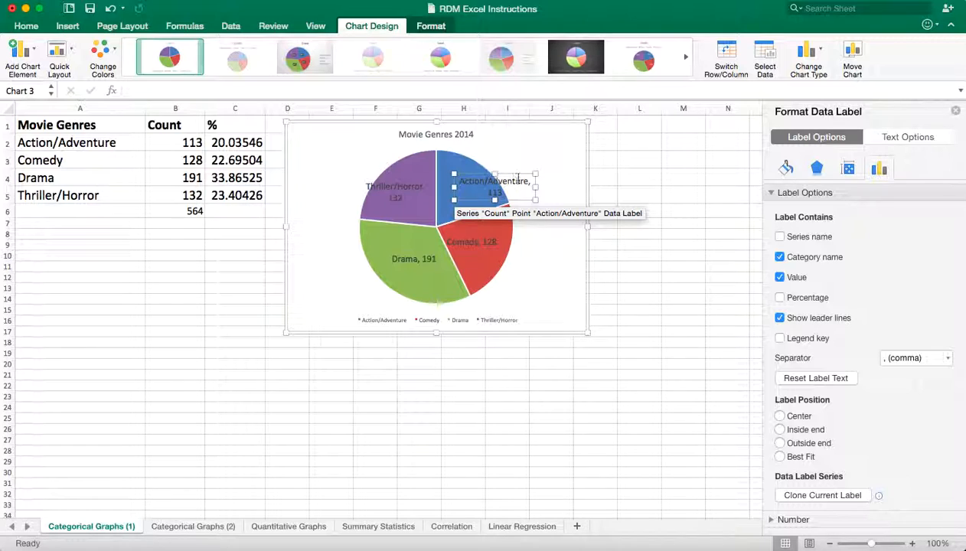
left_click_drag(520, 178, 499, 176)
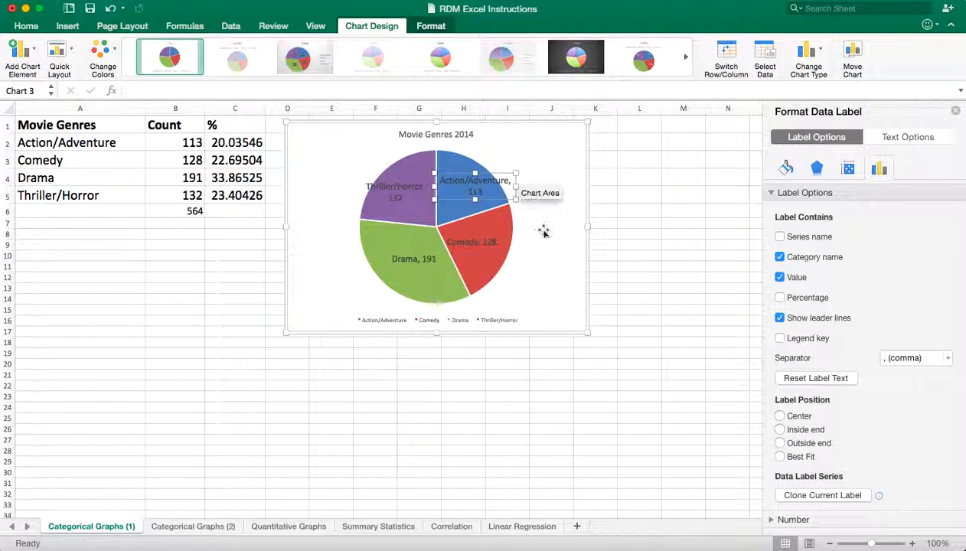
- Shift the Drama label slightly up and left and the Comedy label right within their slices
left_click(417, 256)
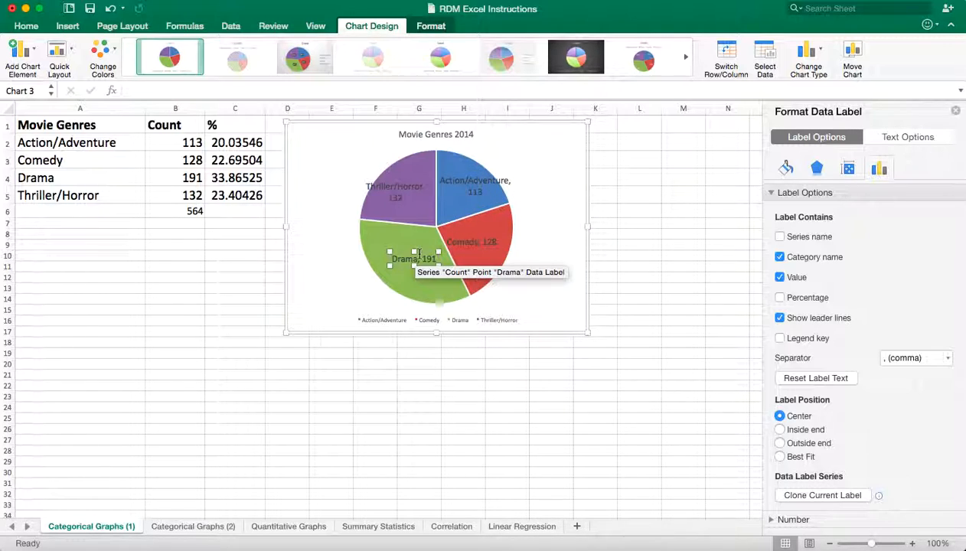
left_click_drag(417, 254, 406, 244)
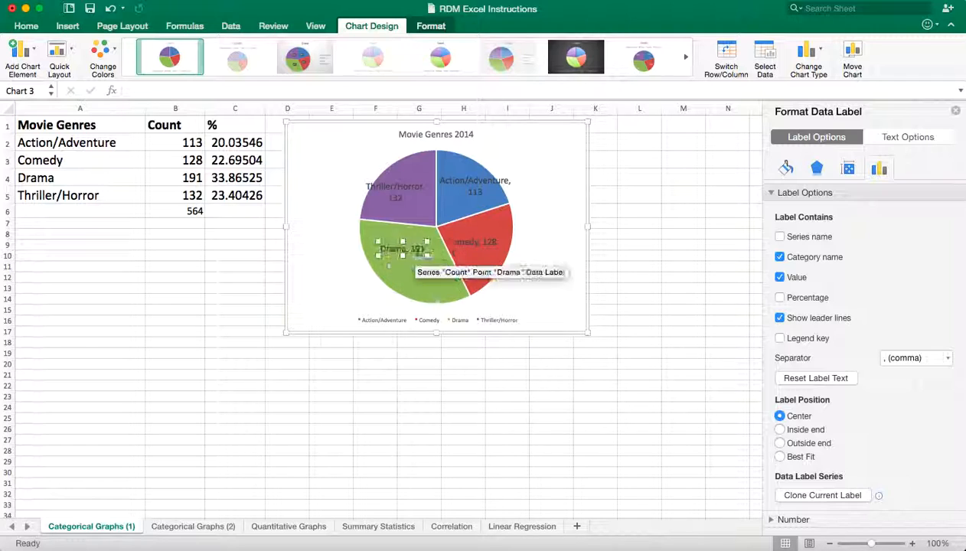
left_click(463, 240)
left_click_drag(467, 236, 476, 325)
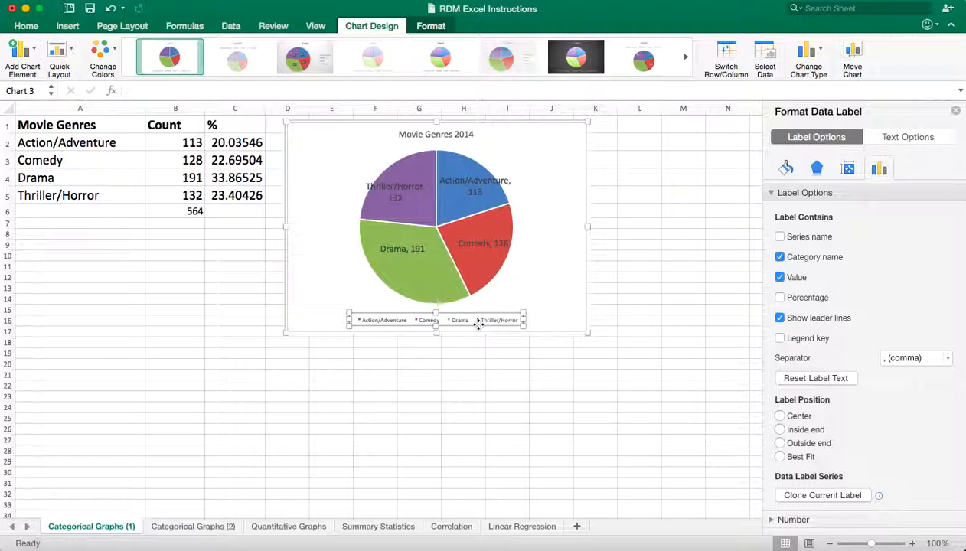
- Delete the pie chart's legend, nudge the Action/Adventure label down within its slice, and close the chart formatting options
left_click(479, 322)
key("Delete")
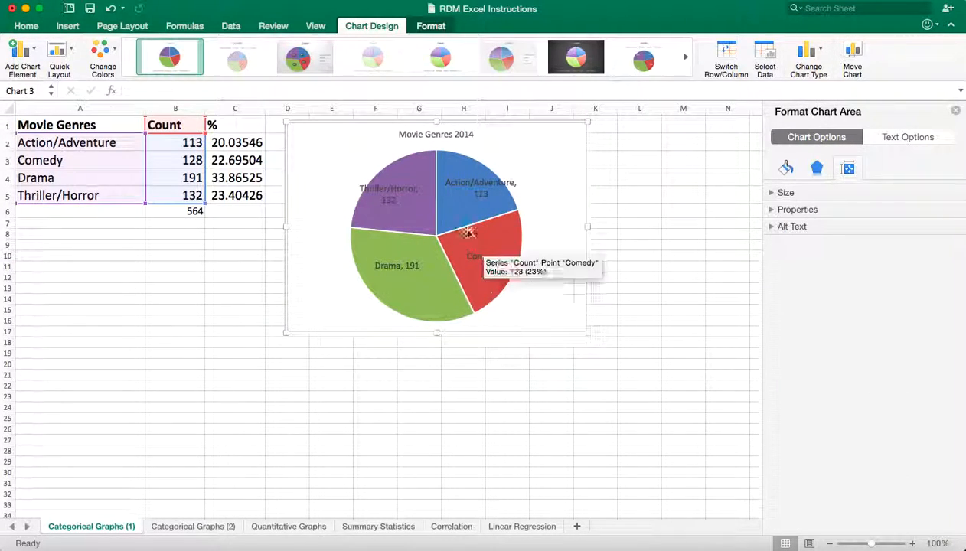
left_click(402, 188)
left_click_drag(462, 179, 461, 192)
left_click(636, 178)
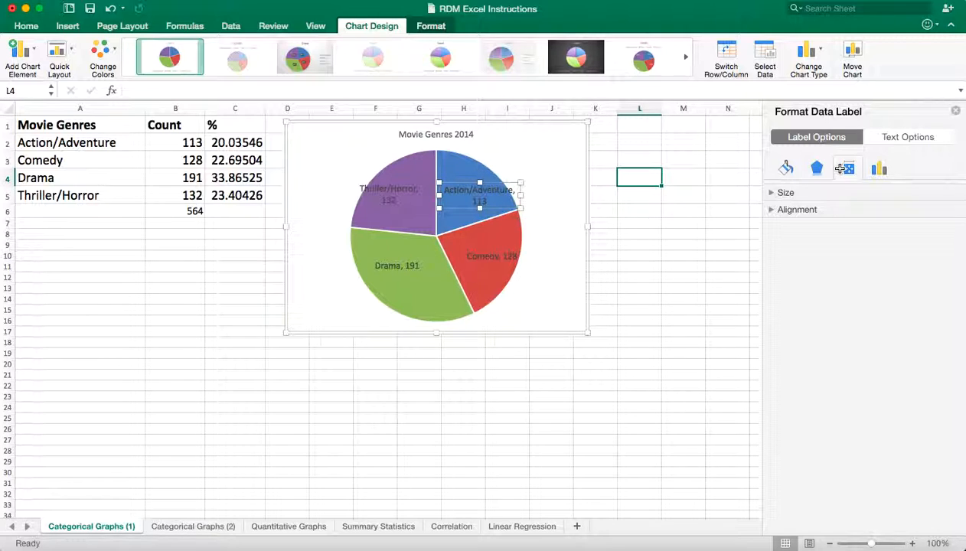
left_click(956, 112)
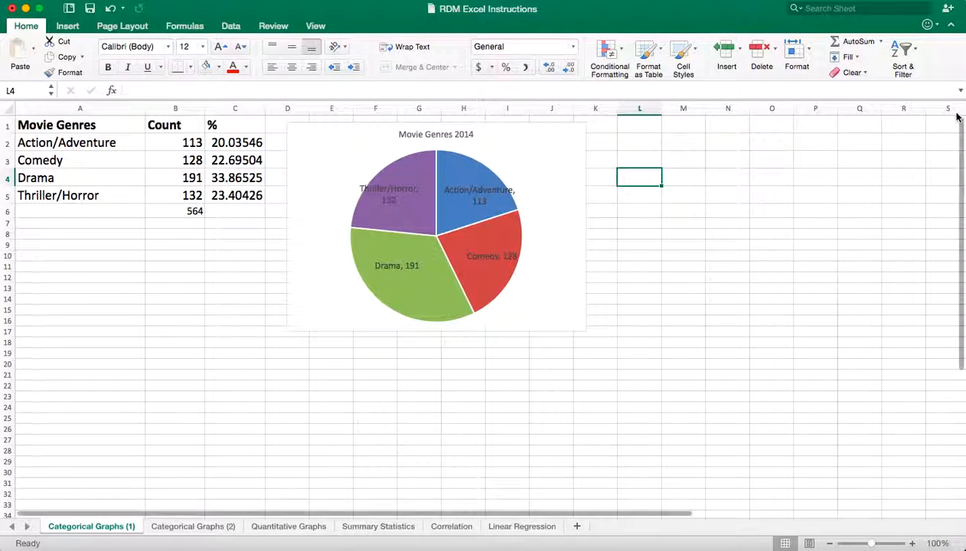
- Insert a clustered column chart from A1:B5 and place it beside the pie chart, starting at about column K, row 2
left_click_drag(159, 195, 86, 123)
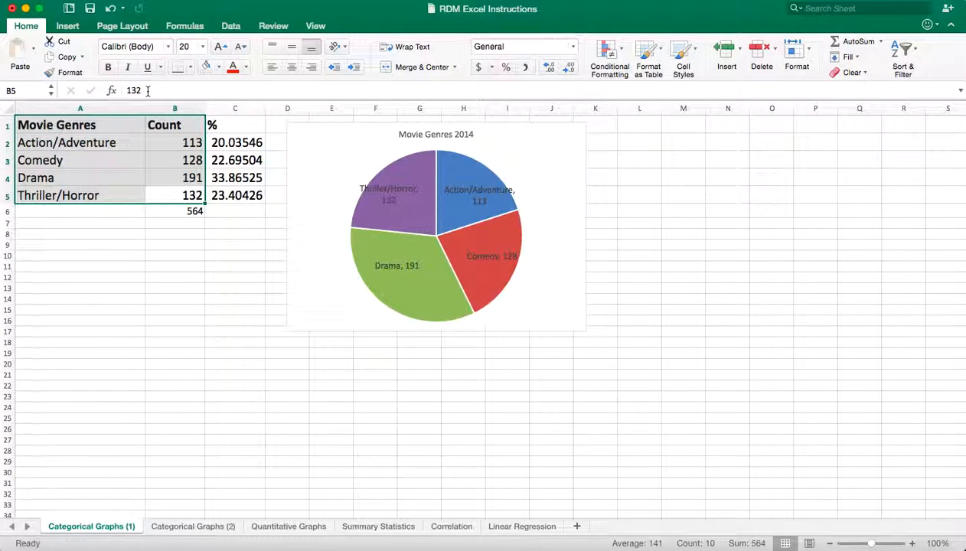
left_click(69, 26)
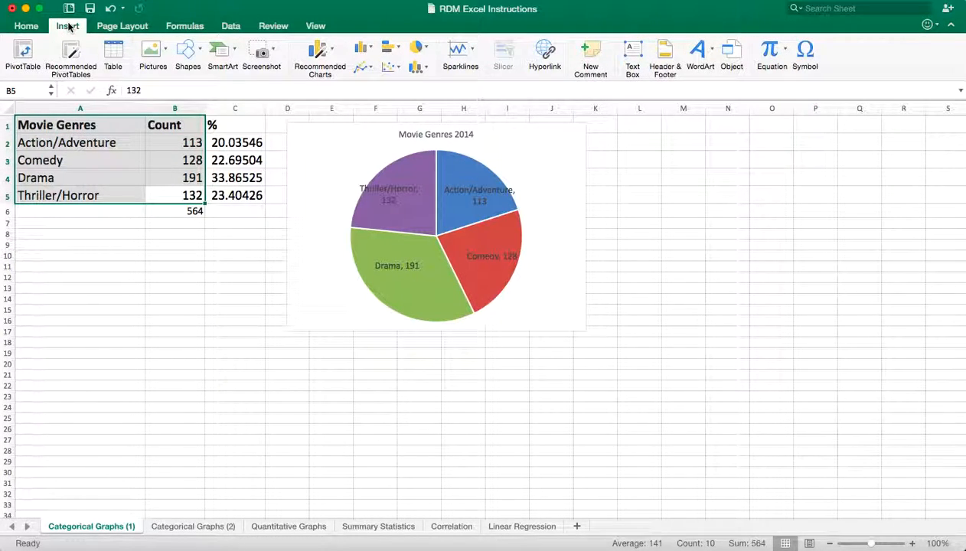
left_click(370, 49)
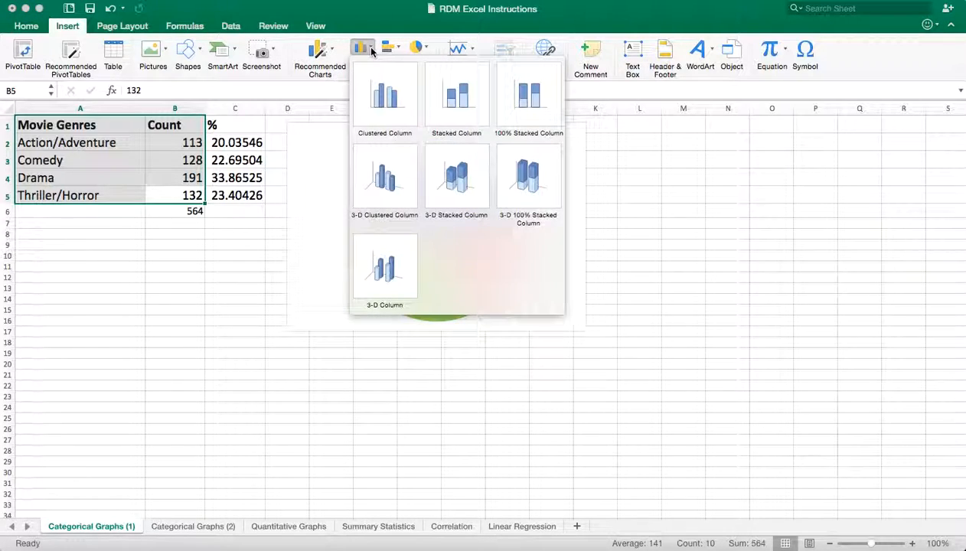
left_click(383, 124)
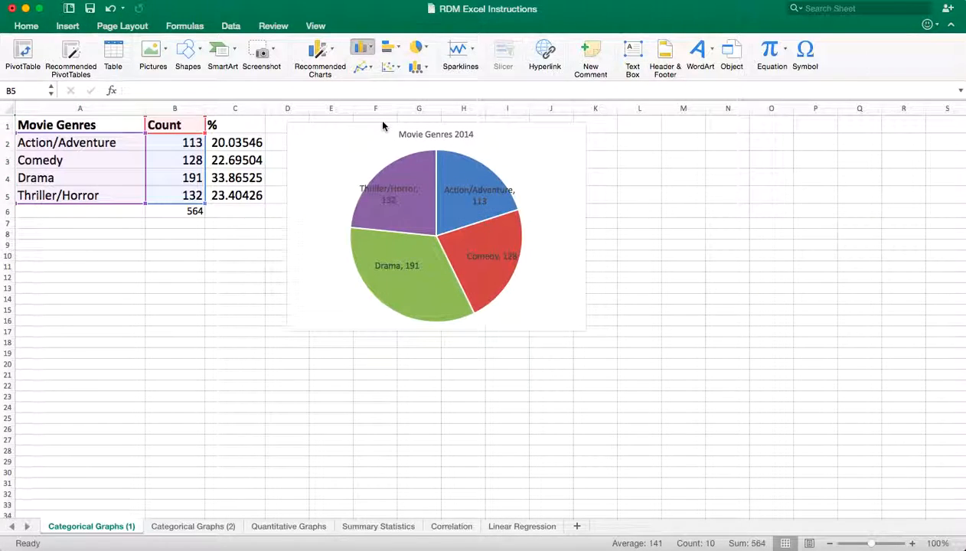
left_click_drag(399, 254, 635, 146)
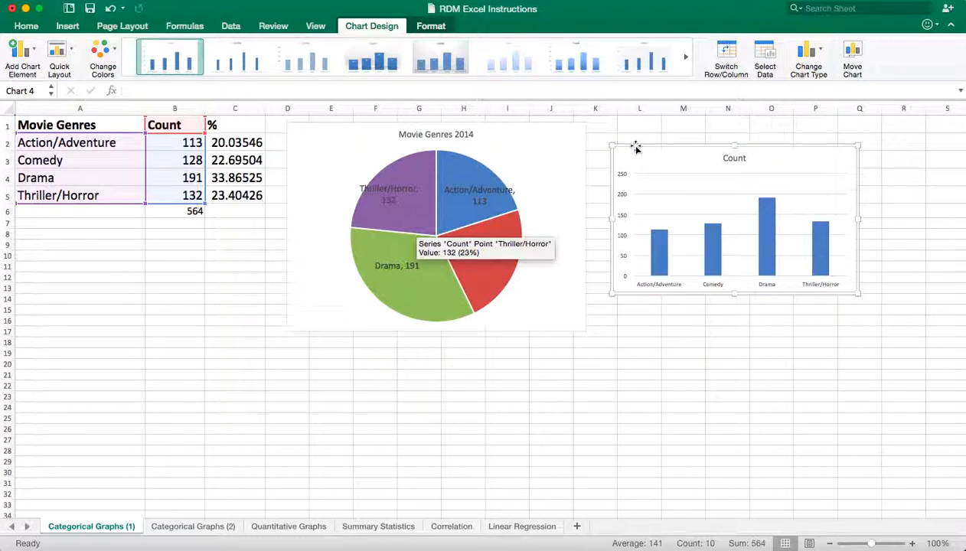
- Replace the column chart's title with Movie Genres 2014
left_click(741, 157)
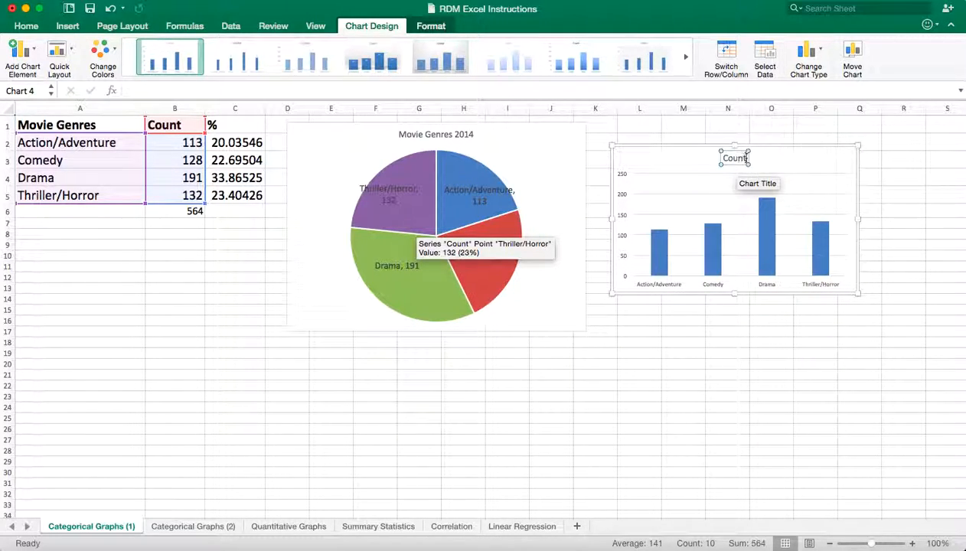
left_click_drag(747, 158, 720, 157)
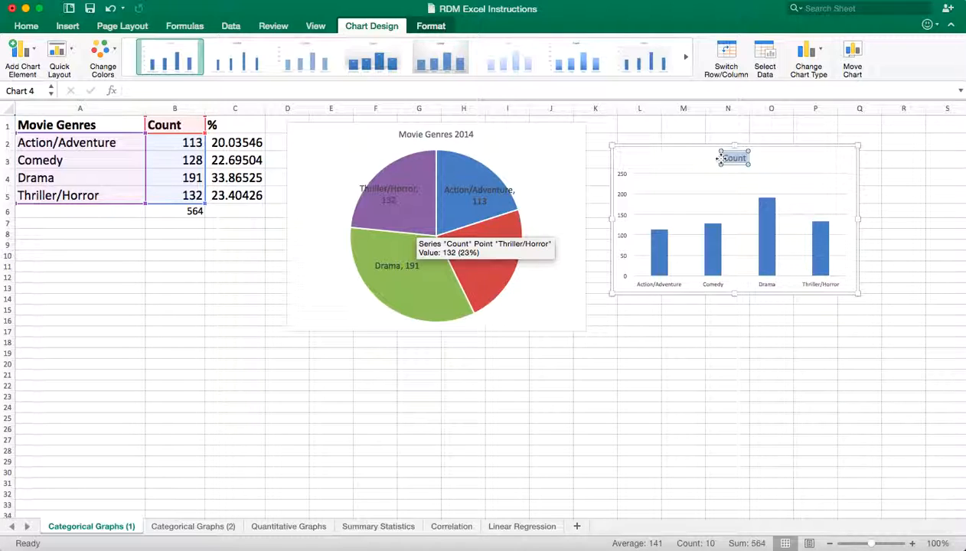
type("Movie Genres 2014")
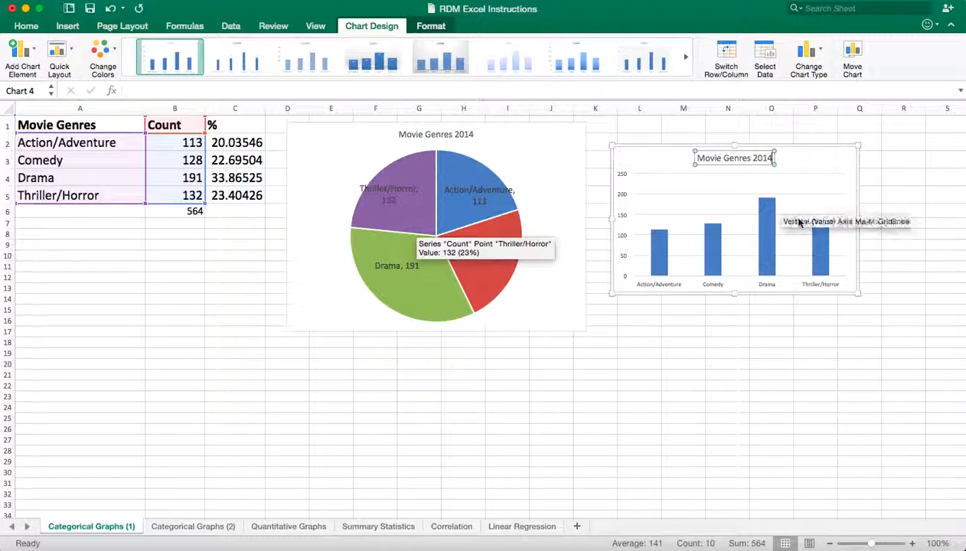
left_click(817, 202)
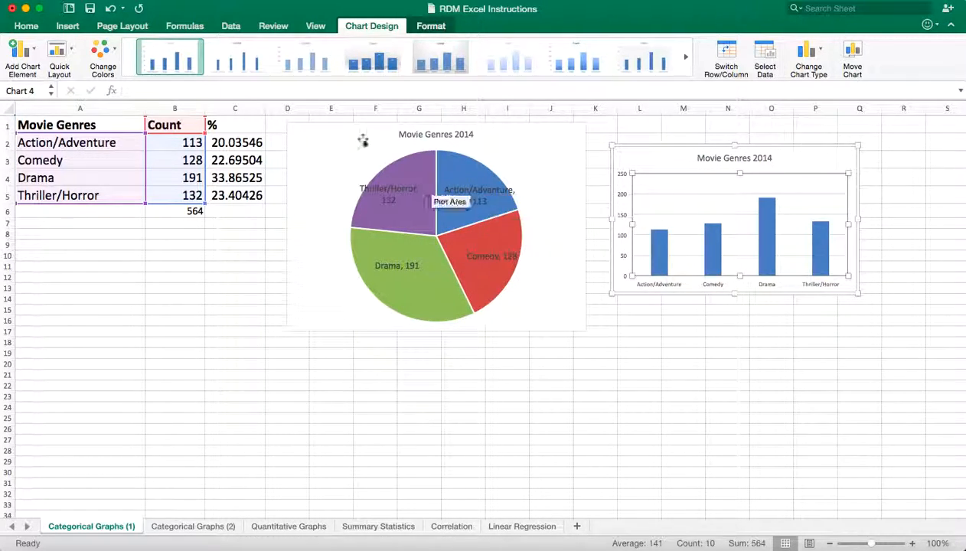
- Add a primary vertical axis title to the count column chart
left_click(33, 60)
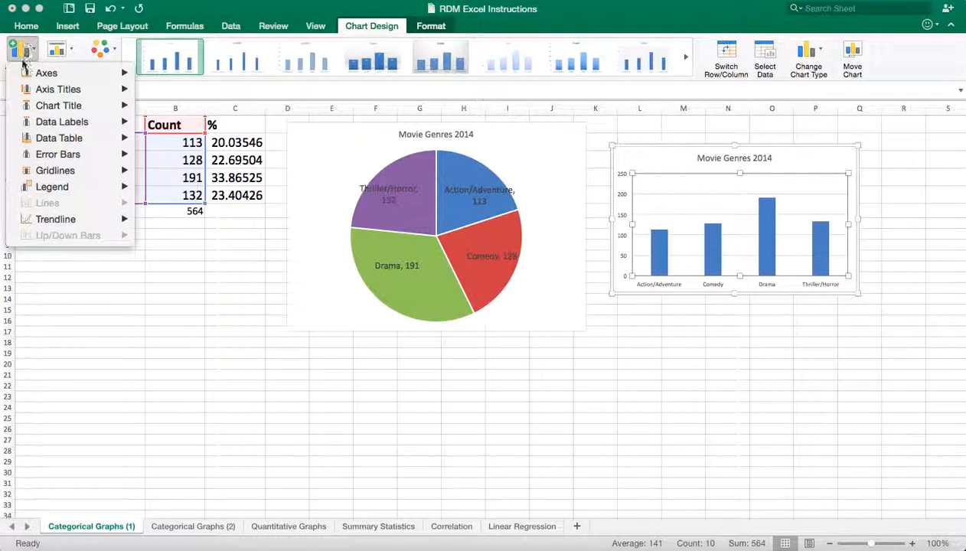
left_click(26, 49)
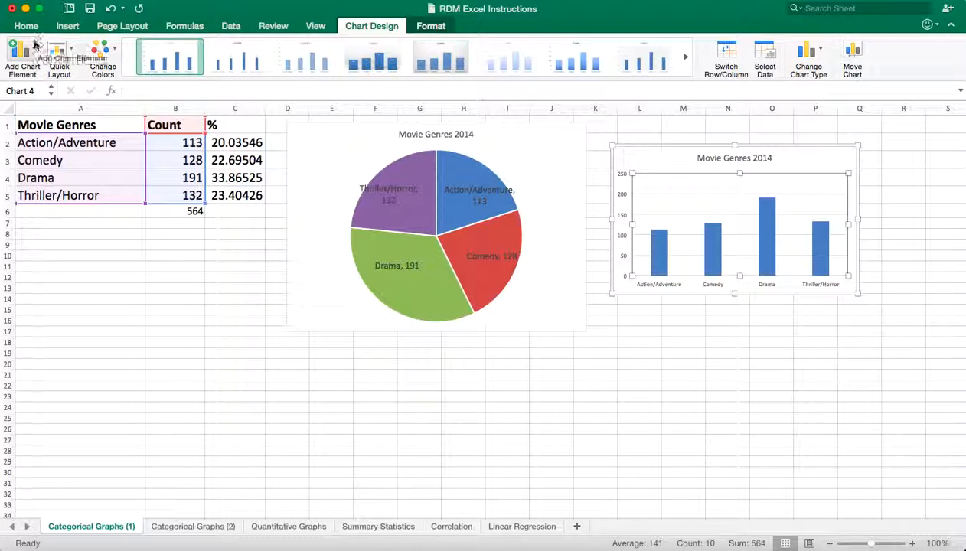
left_click(19, 51)
mouse_move(39, 93)
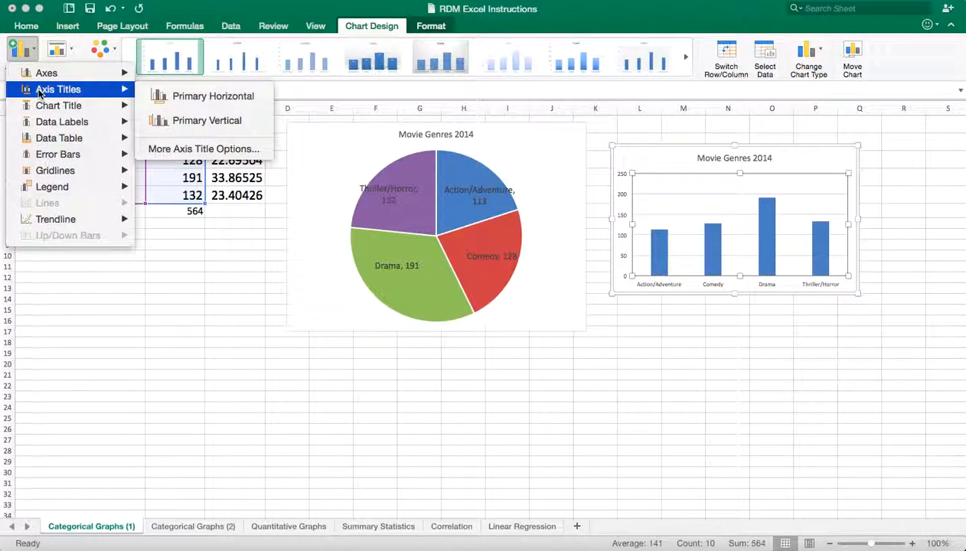
left_click(190, 122)
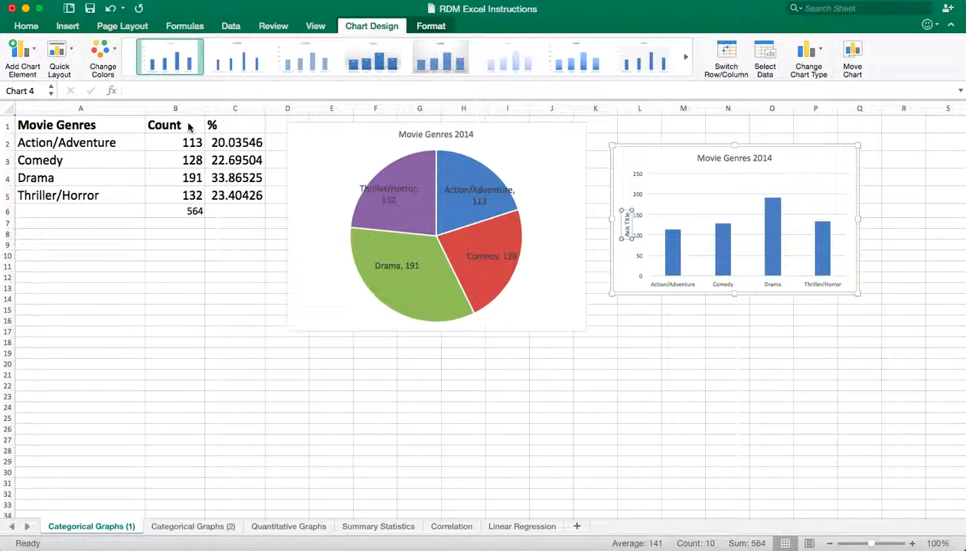
- Set the count chart's vertical axis title to Counts and deselect the chart
left_click(627, 217)
left_click_drag(627, 212, 627, 234)
left_click(626, 236)
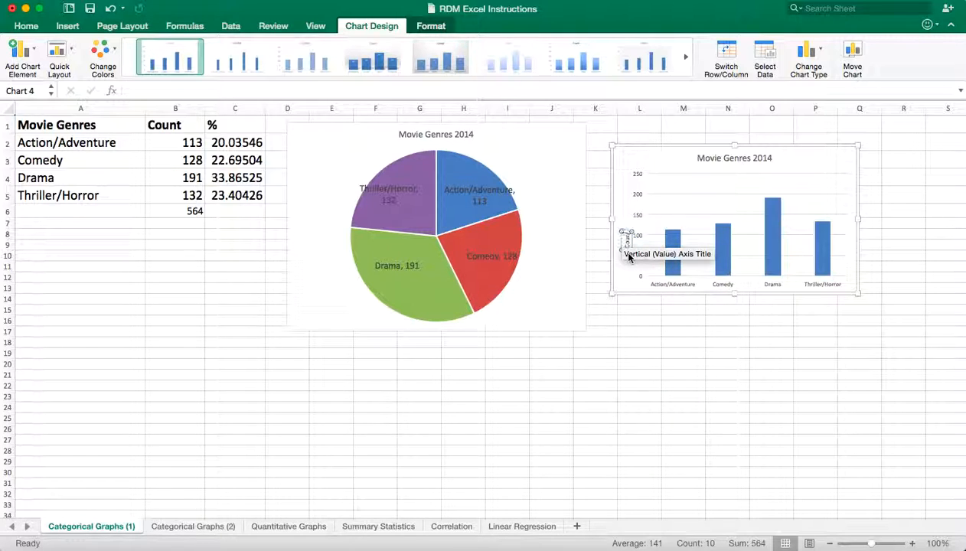
left_click_drag(626, 237, 628, 208)
left_click(645, 244)
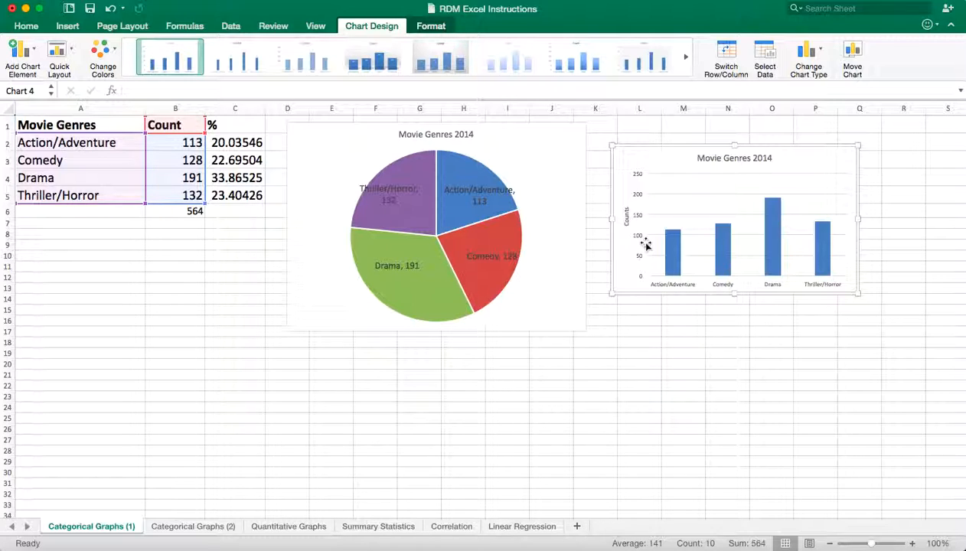
left_click(727, 323)
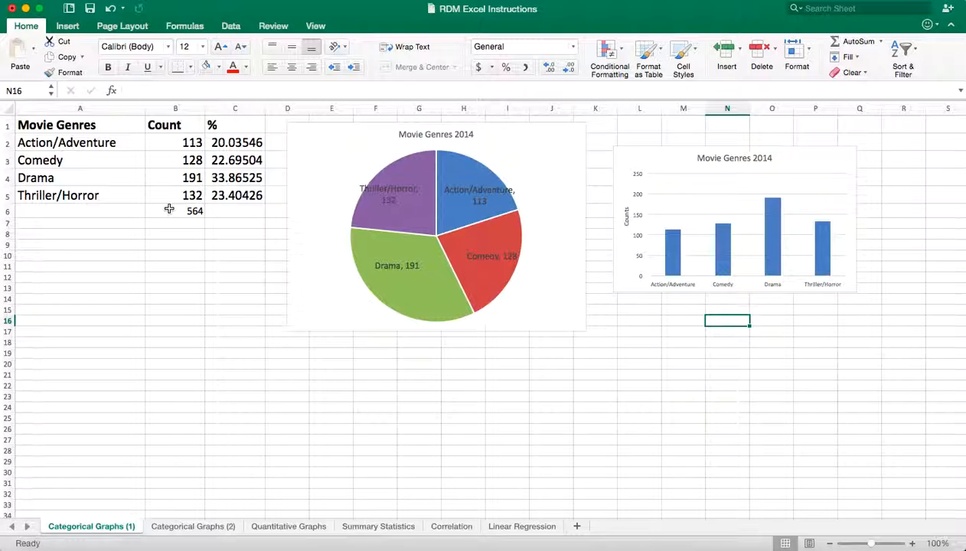
left_click_drag(48, 124, 60, 196)
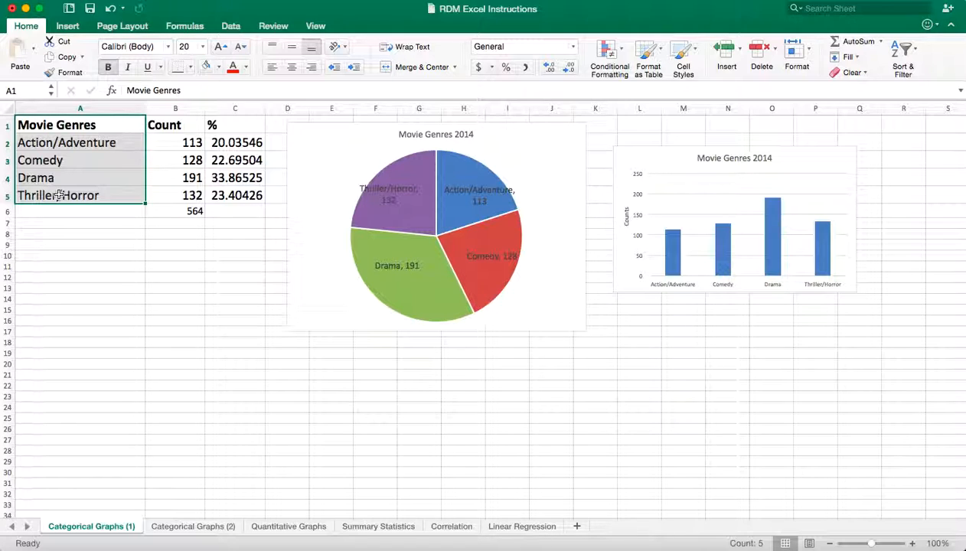
right_click(216, 128)
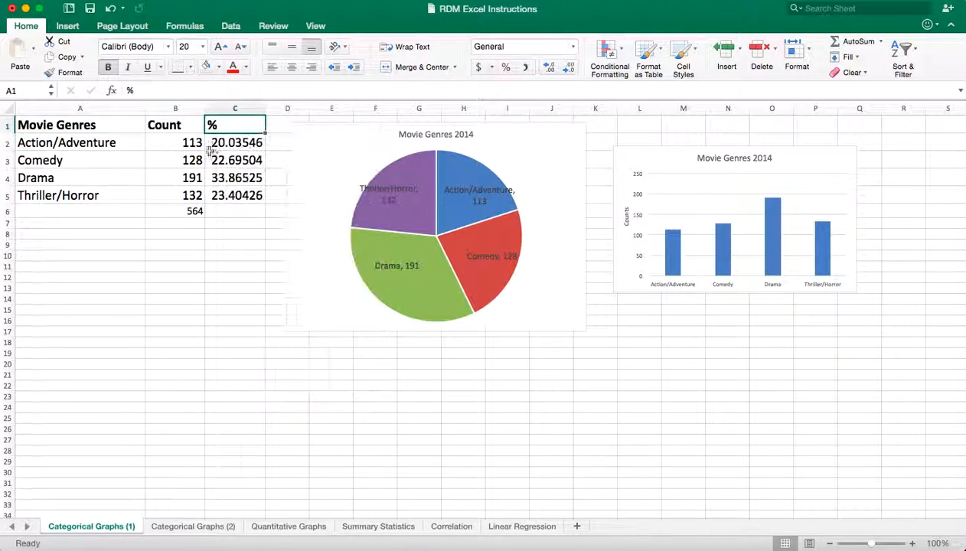
left_click(134, 122)
left_click(135, 122)
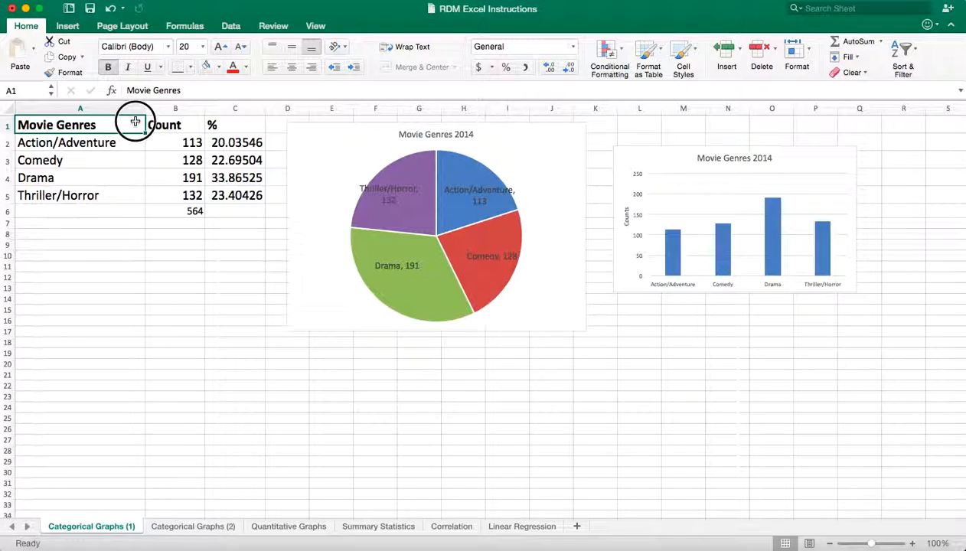
left_click_drag(136, 121, 134, 197)
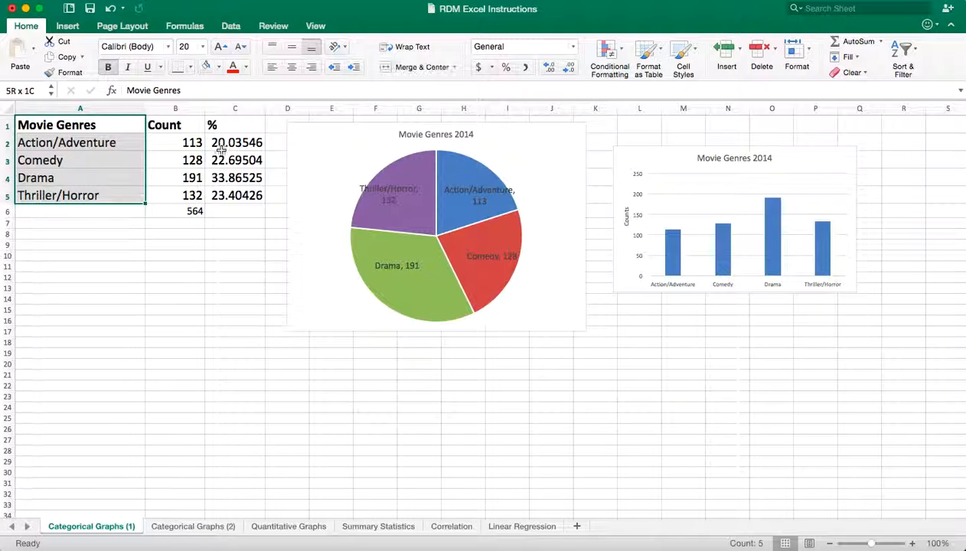
left_click(229, 129, "shift")
- Insert a clustered column chart from A1:A5 and C1:C5 and place it beneath the count chart, starting at about column K, row 15
left_click(130, 121)
left_click_drag(129, 121, 129, 201)
left_click_drag(245, 127, 246, 193)
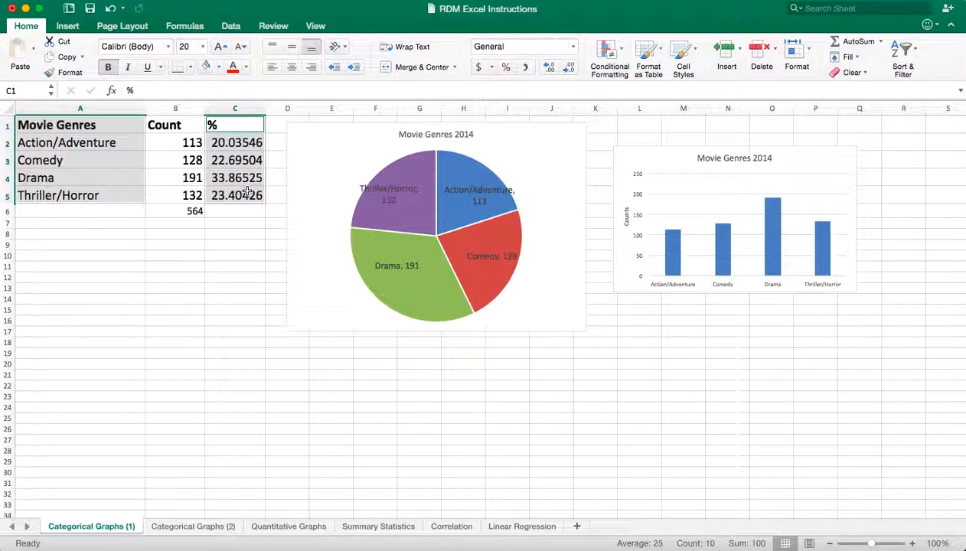
left_click(67, 26)
left_click(364, 46)
left_click(383, 94)
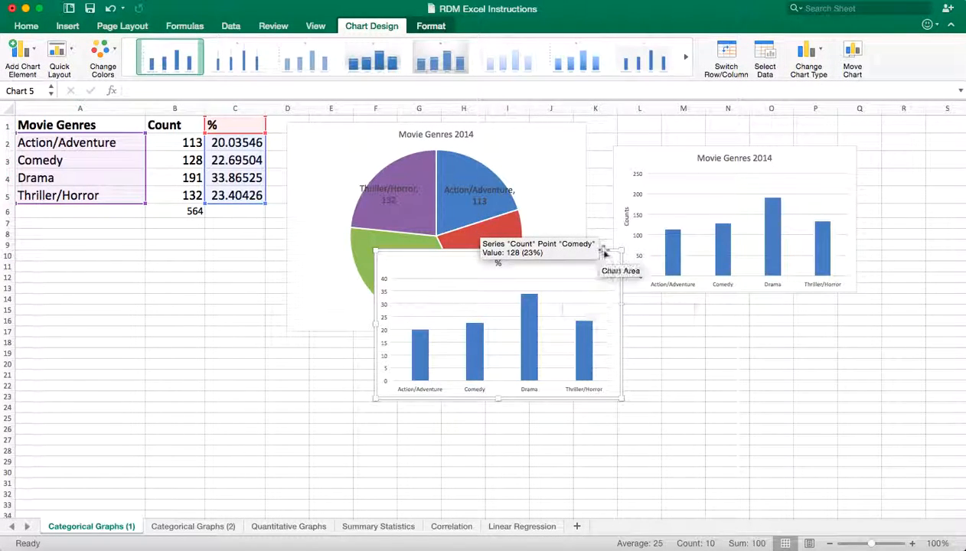
left_click_drag(623, 257, 841, 306)
- Replace the percentage column chart's title with Movie Genres 2014
left_click(731, 316)
left_click_drag(733, 316, 724, 316)
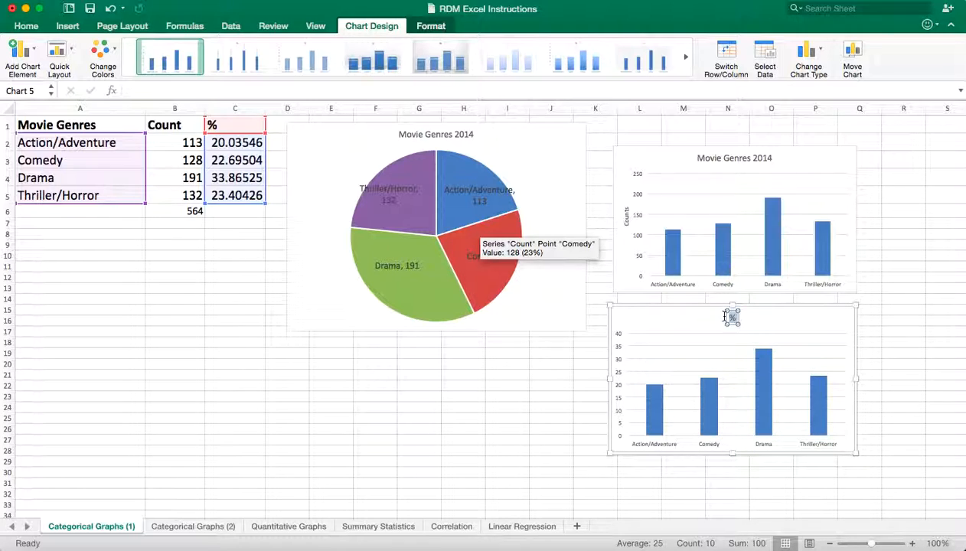
type("Movie Genres")
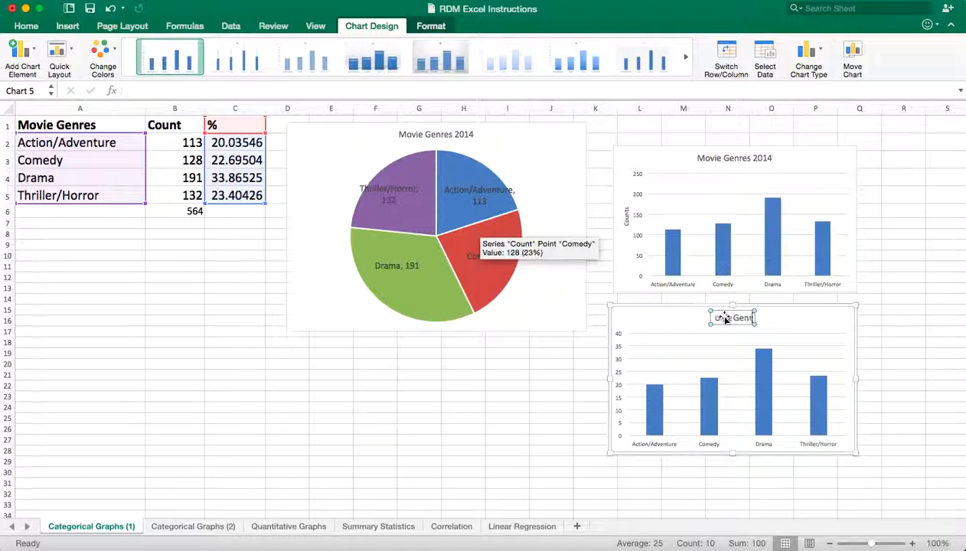
type(" 2014")
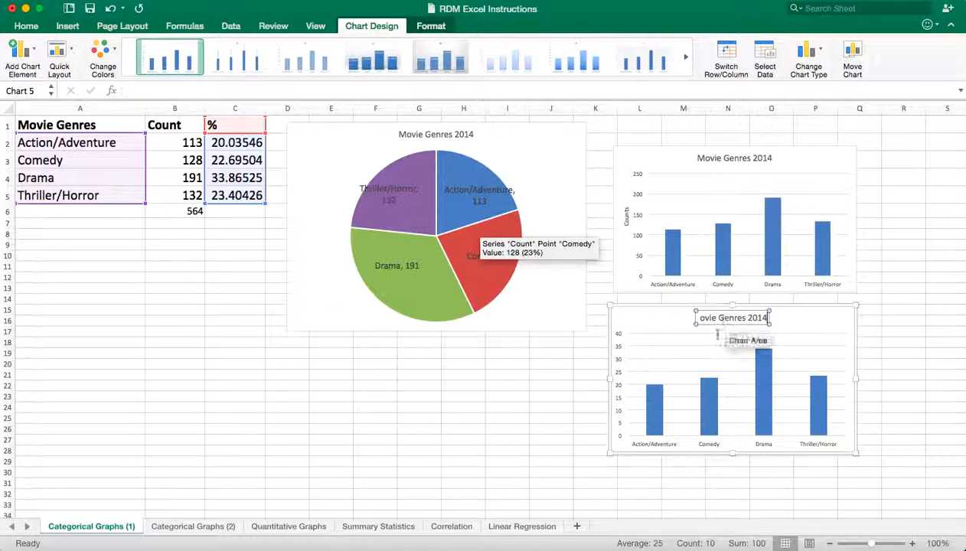
left_click(648, 318)
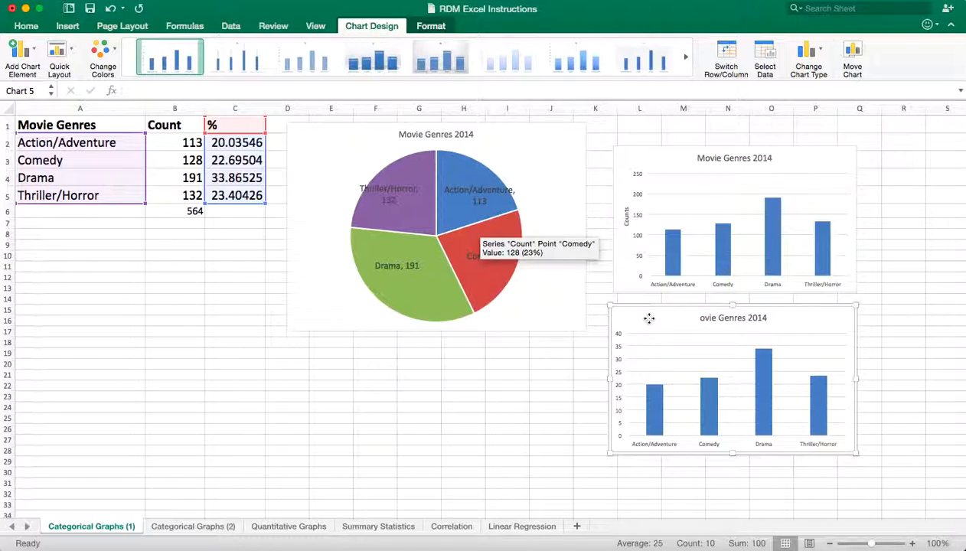
left_click(701, 318)
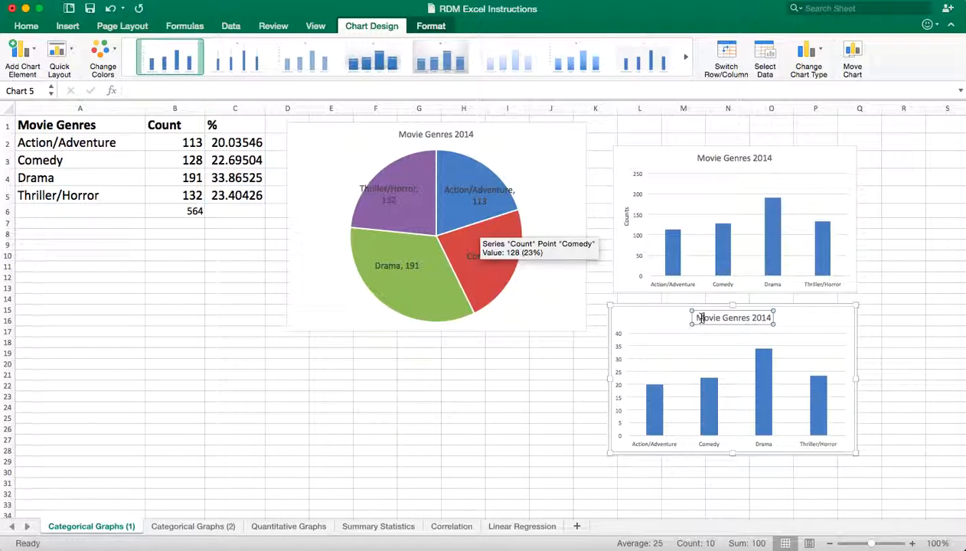
left_click(629, 337)
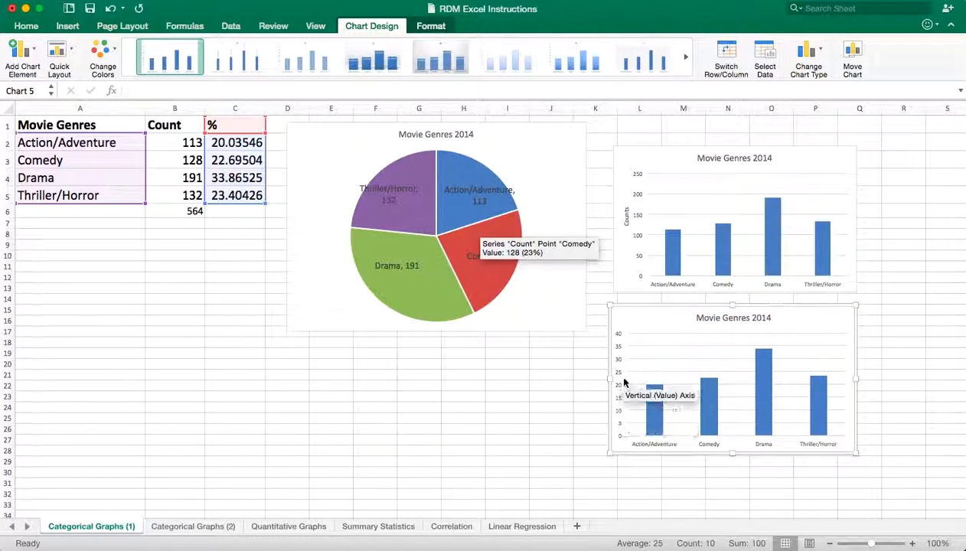
- Add a primary vertical axis title reading % to the percentage chart and nudge the chart slightly right beneath the count chart
left_click(22, 50)
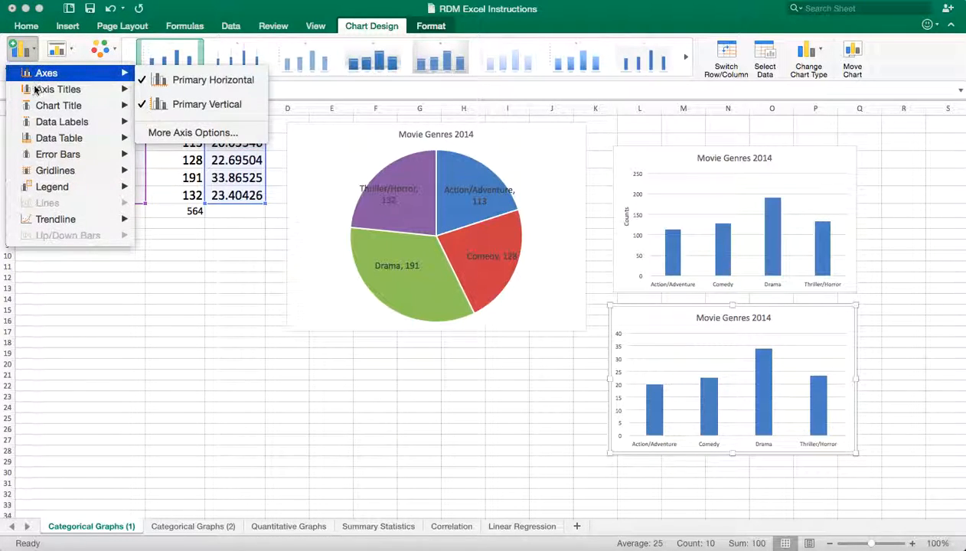
mouse_move(35, 90)
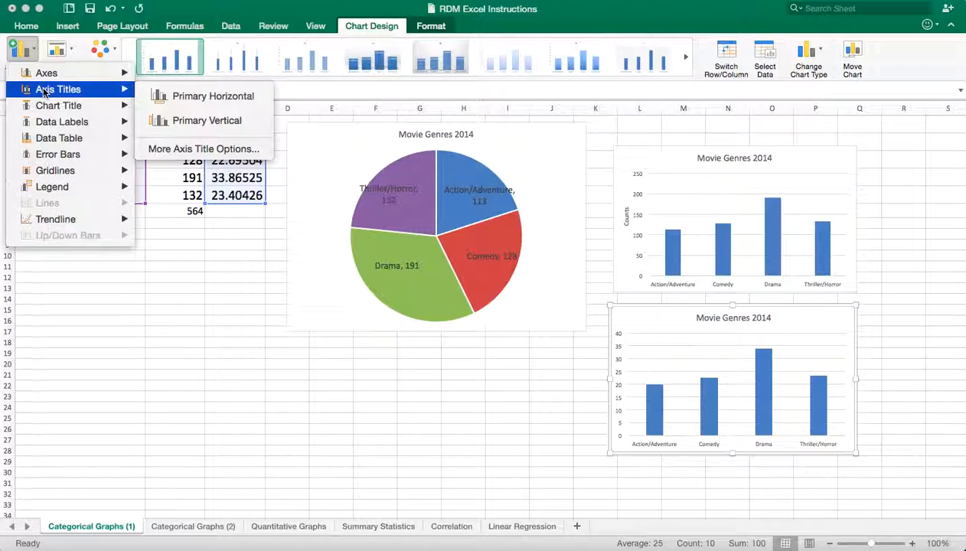
left_click(155, 123)
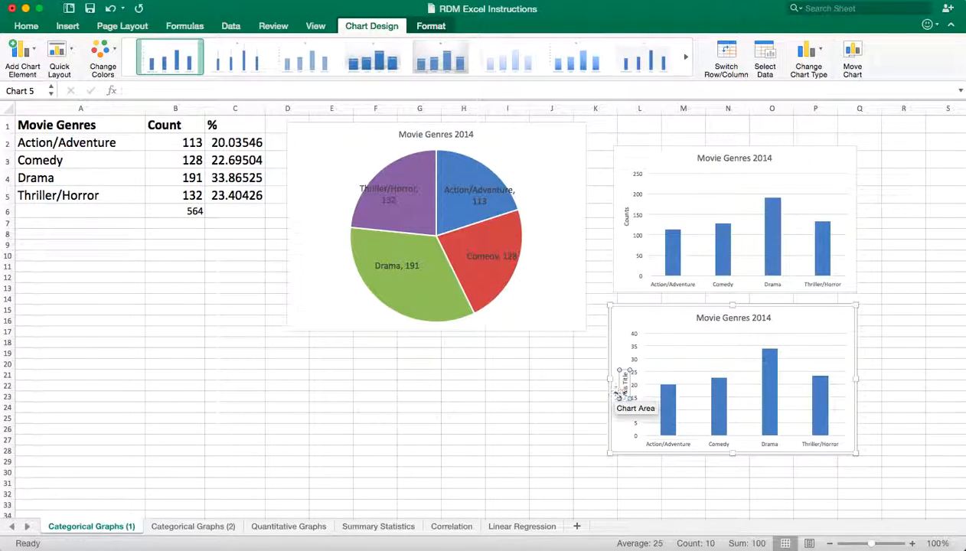
left_click_drag(624, 372, 624, 393)
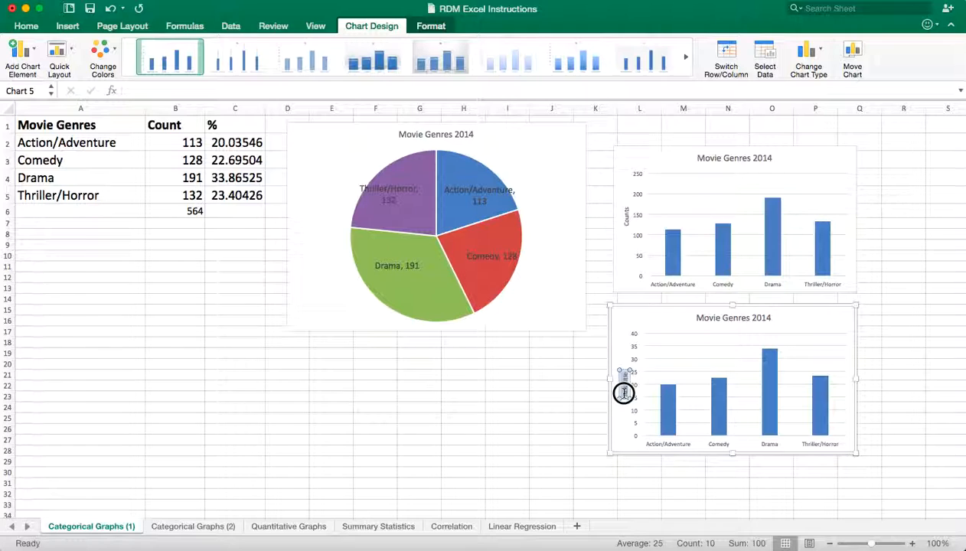
type("%")
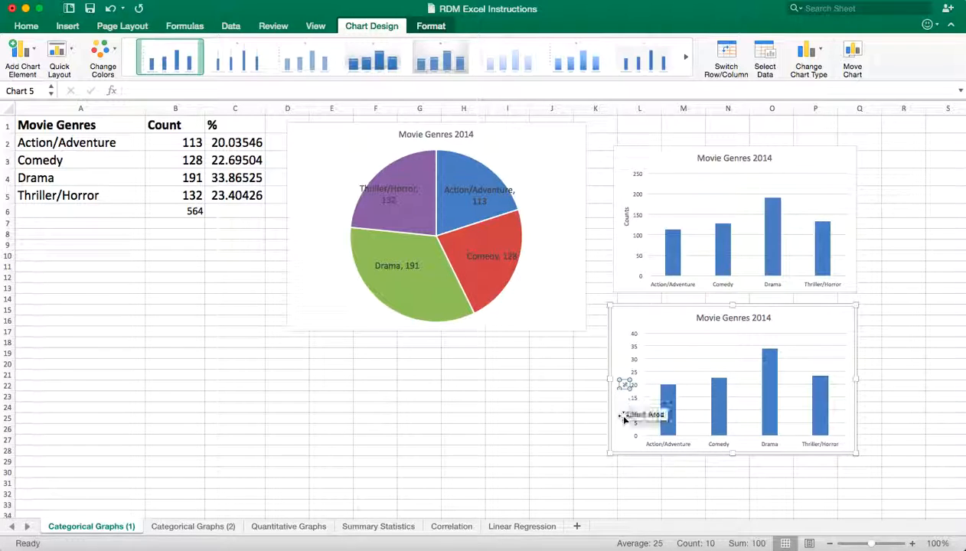
left_click(622, 423)
left_click_drag(683, 310, 690, 311)
left_click(418, 449)
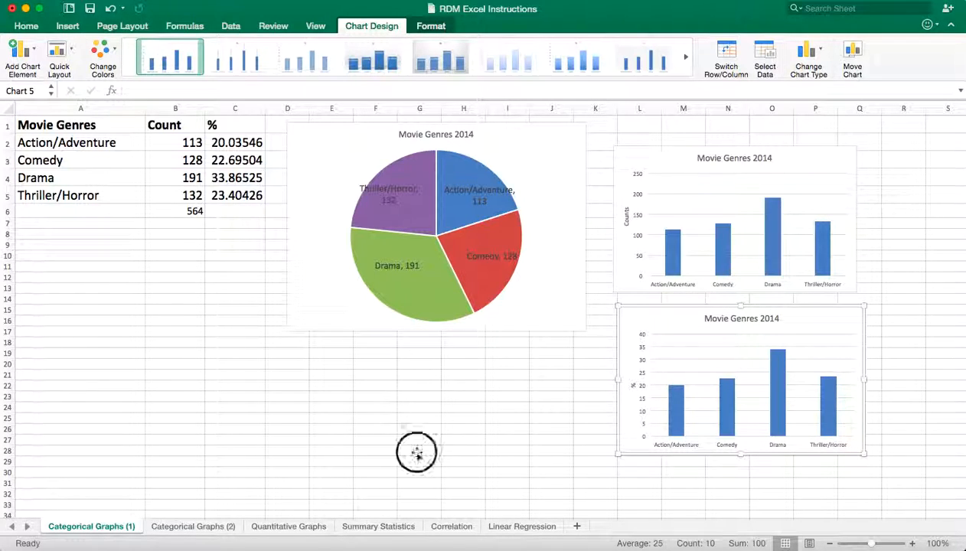
- On the Categorical Graphs (2) sheet, insert a stacked column chart from A1:C4 and place it beside the data at about E1
left_click(163, 527)
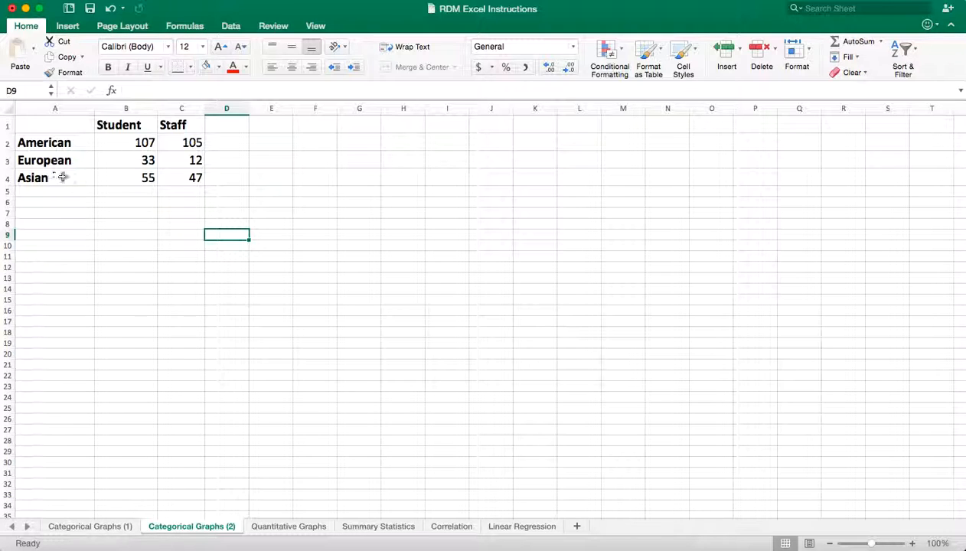
left_click_drag(186, 178, 84, 123)
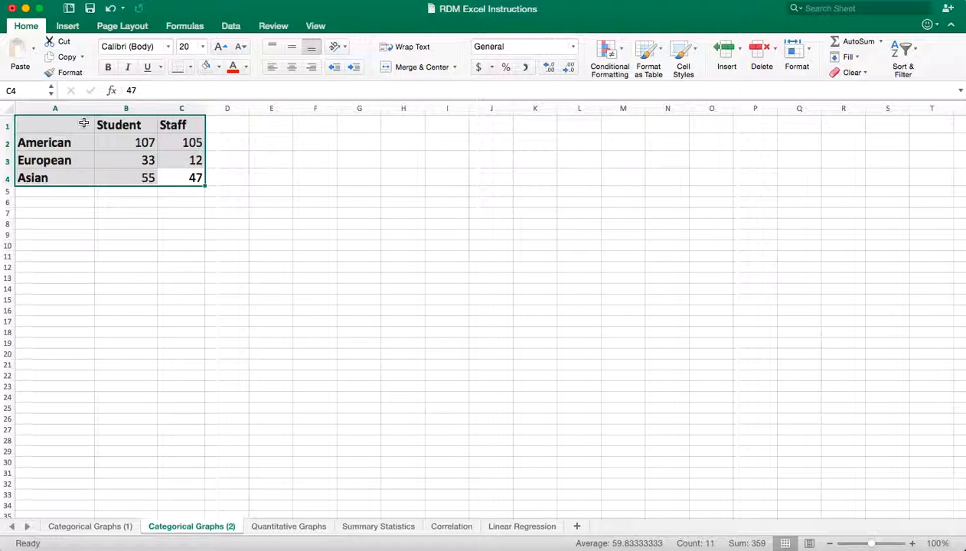
left_click(67, 27)
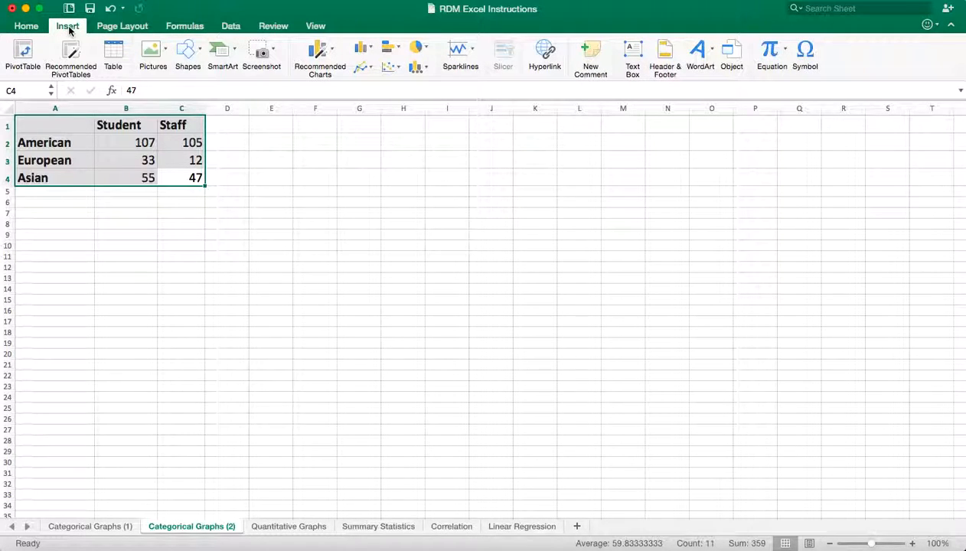
left_click(370, 49)
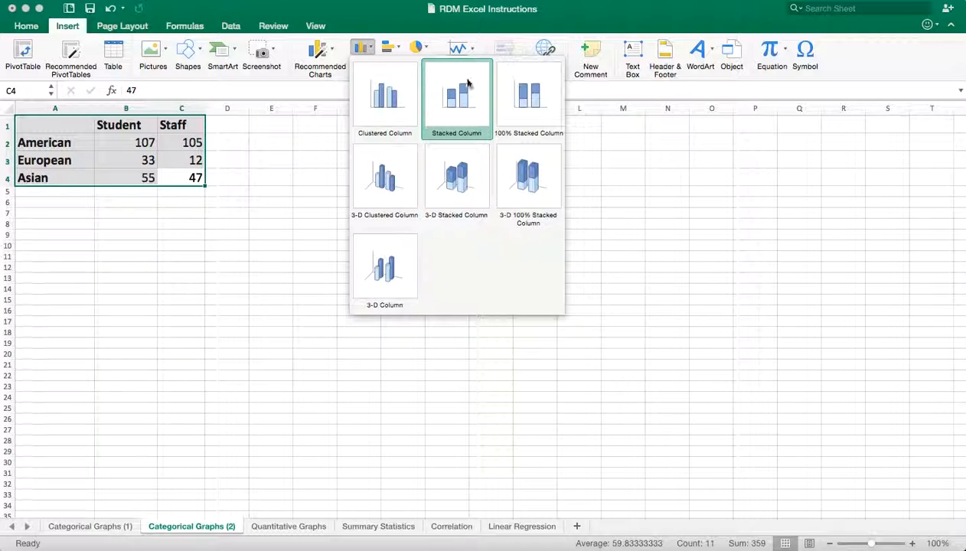
left_click(444, 121)
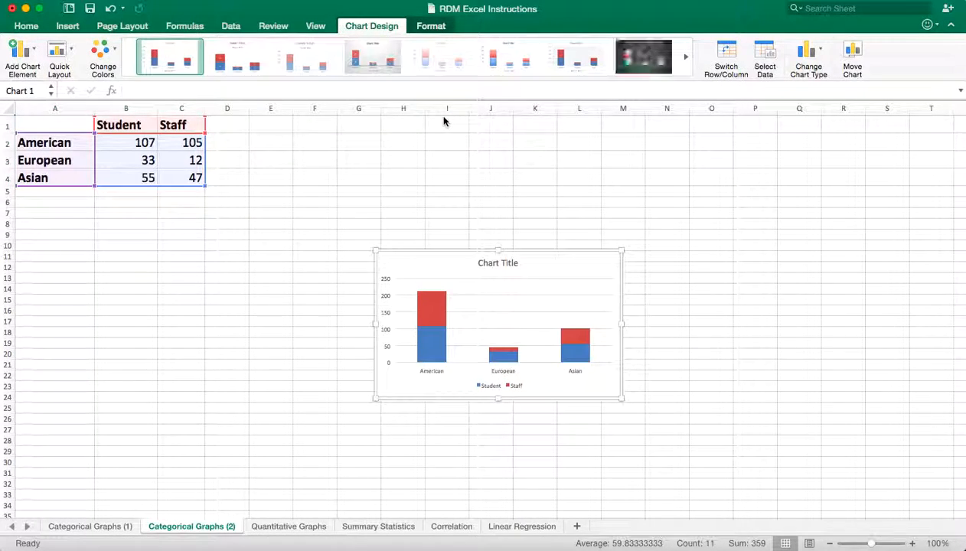
left_click_drag(448, 245, 329, 121)
- Replace the stacked column chart's title with Makes of Cars in Parking lot
left_click(373, 134)
left_click_drag(396, 134, 362, 134)
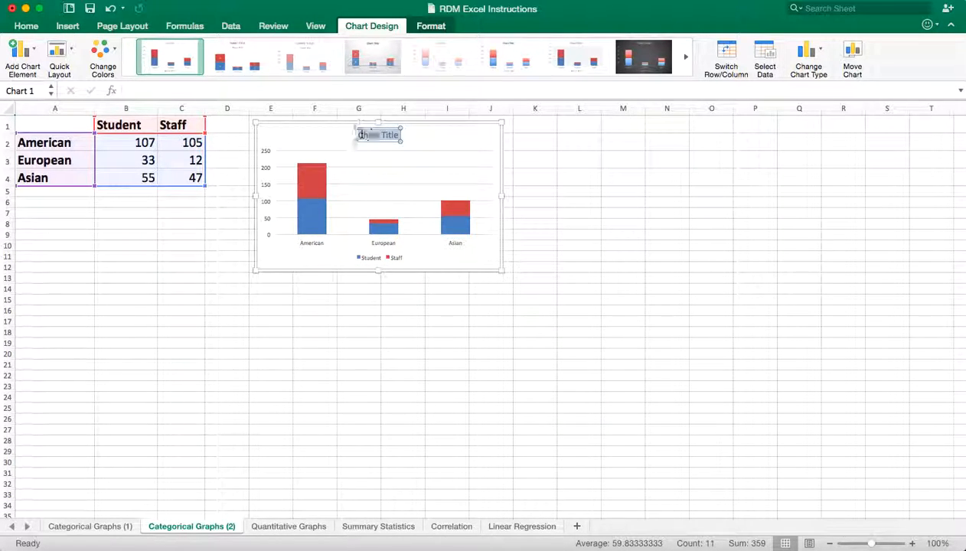
type("Makes of Cars in")
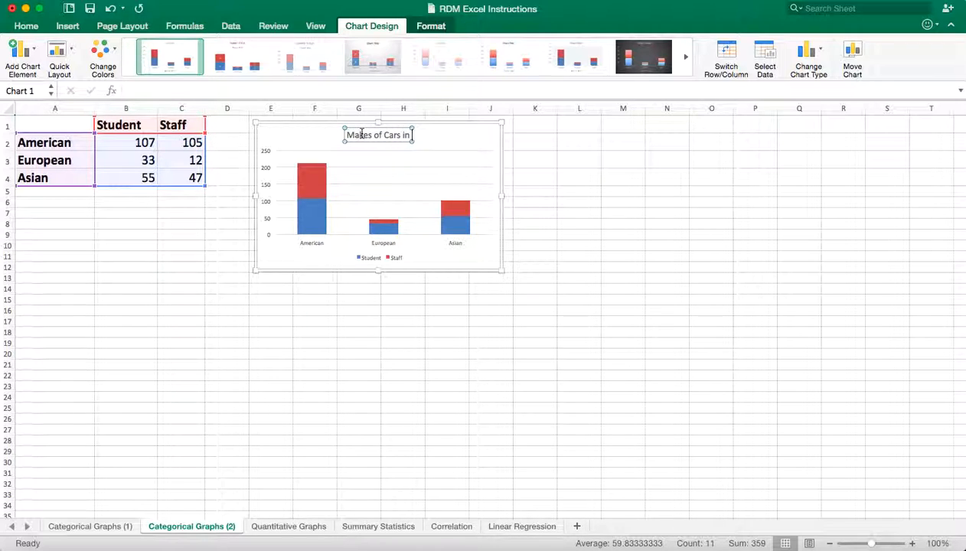
type(" Parking lot")
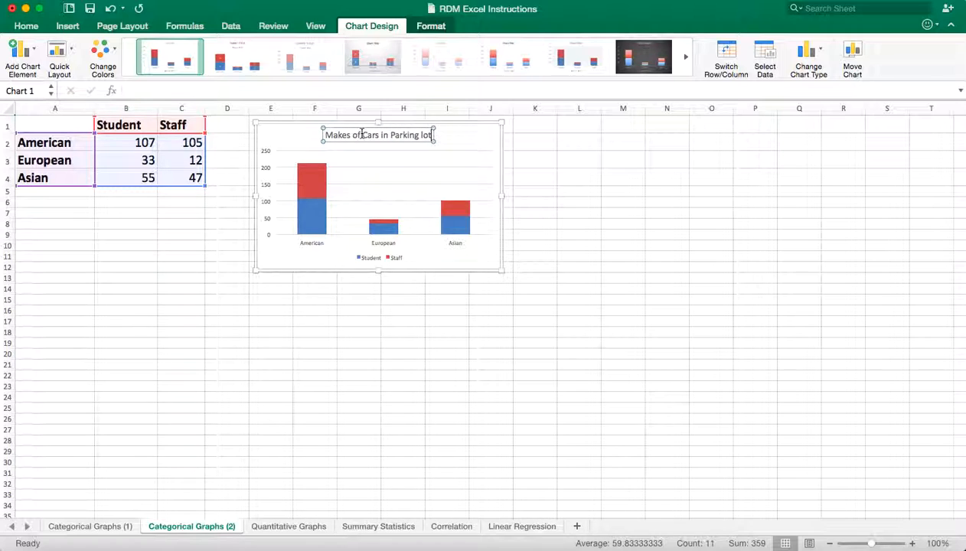
left_click(289, 143)
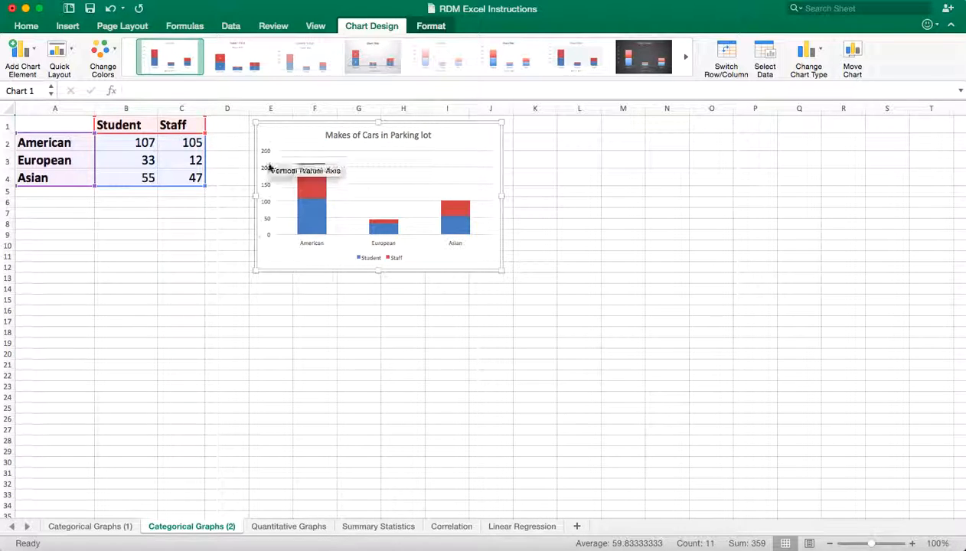
- Add a primary vertical axis title reading Counts to the stacked column chart
left_click(19, 50)
mouse_move(58, 90)
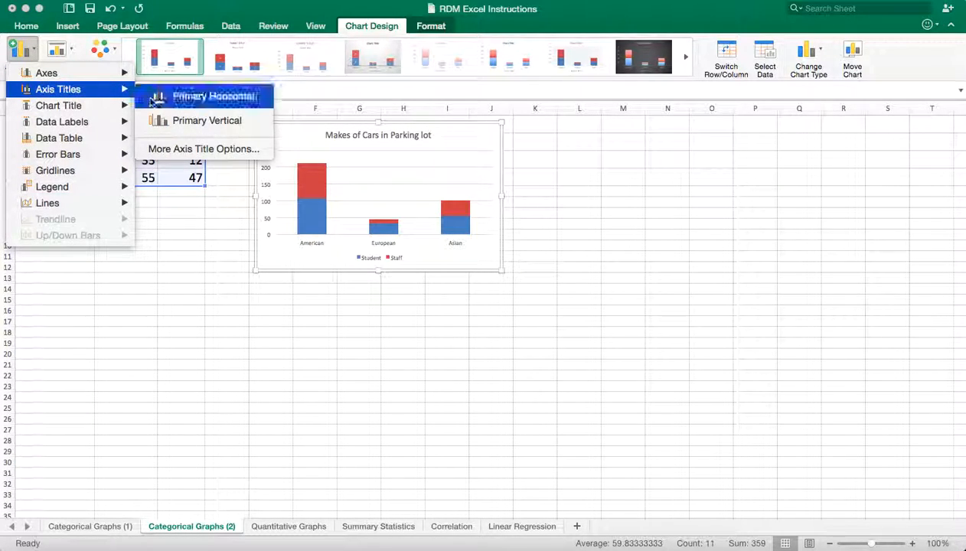
left_click(160, 122)
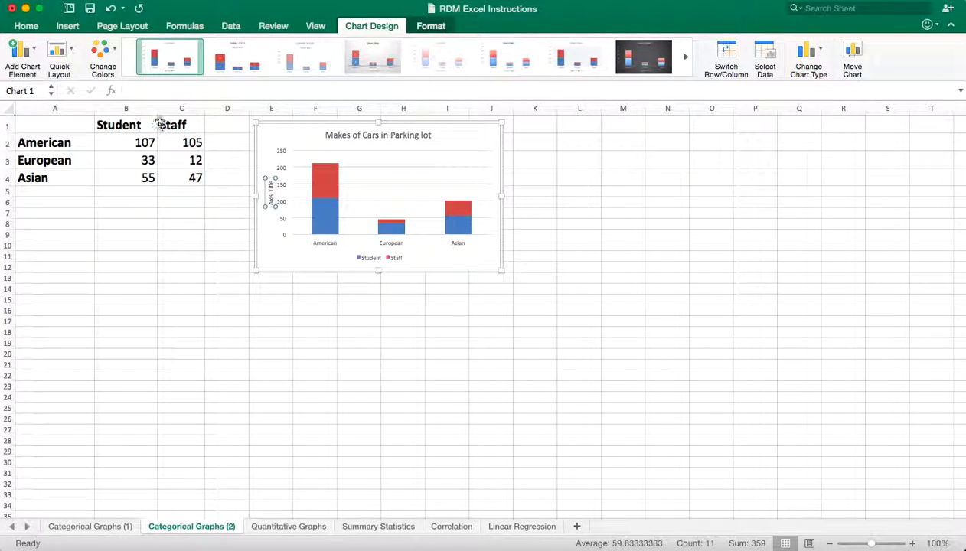
left_click(269, 184)
left_click(358, 375)
left_click(321, 251)
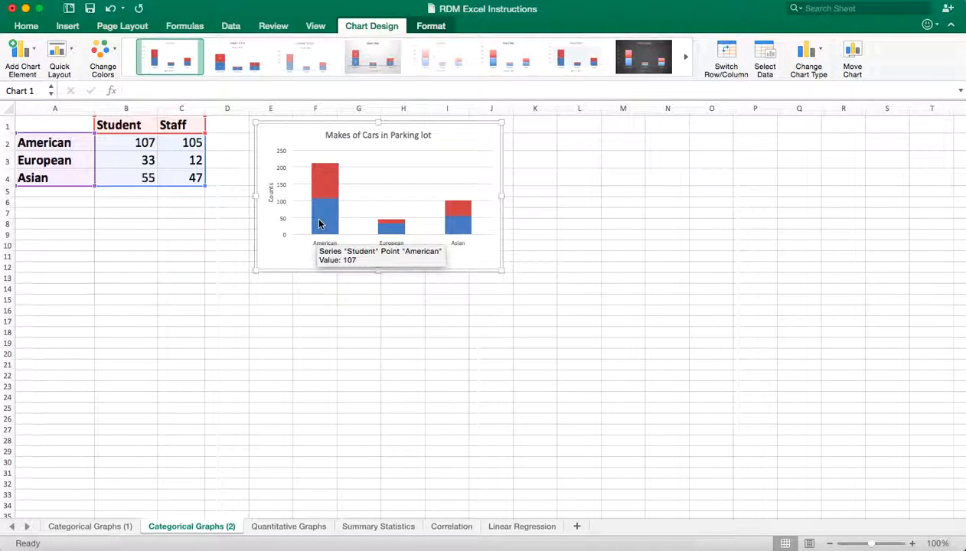
left_click(530, 288)
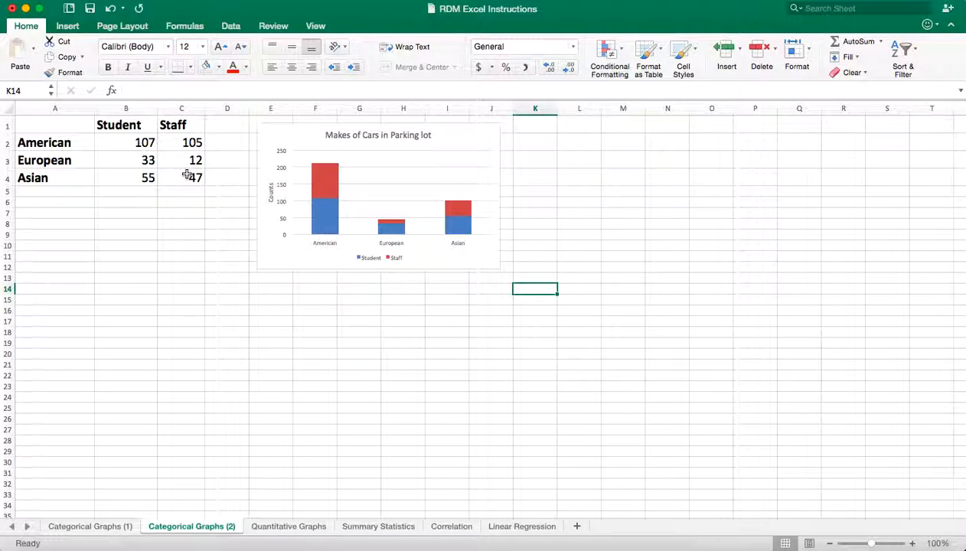
- Insert a 100% stacked column chart from A1:C4 and place it beside the stacked column chart, starting at about K1
left_click_drag(188, 176, 85, 124)
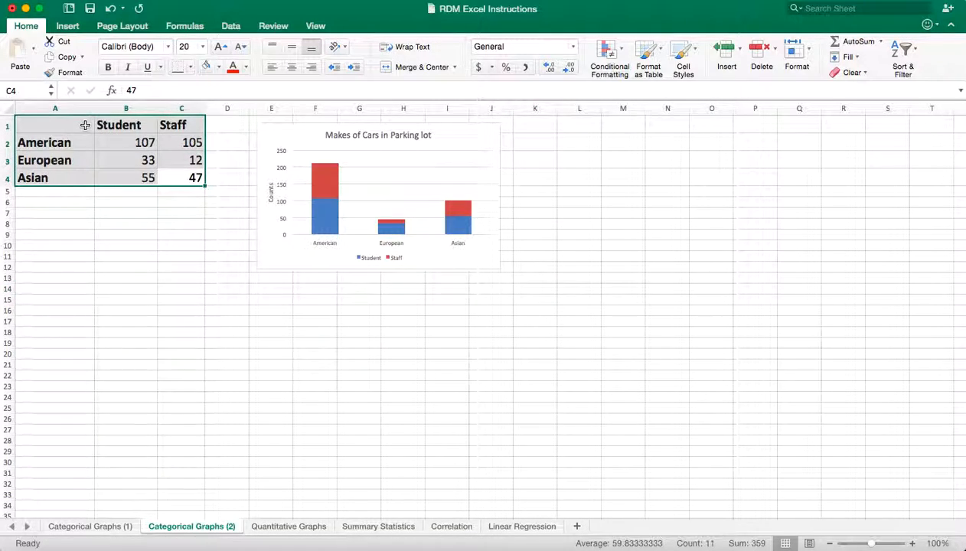
left_click(76, 28)
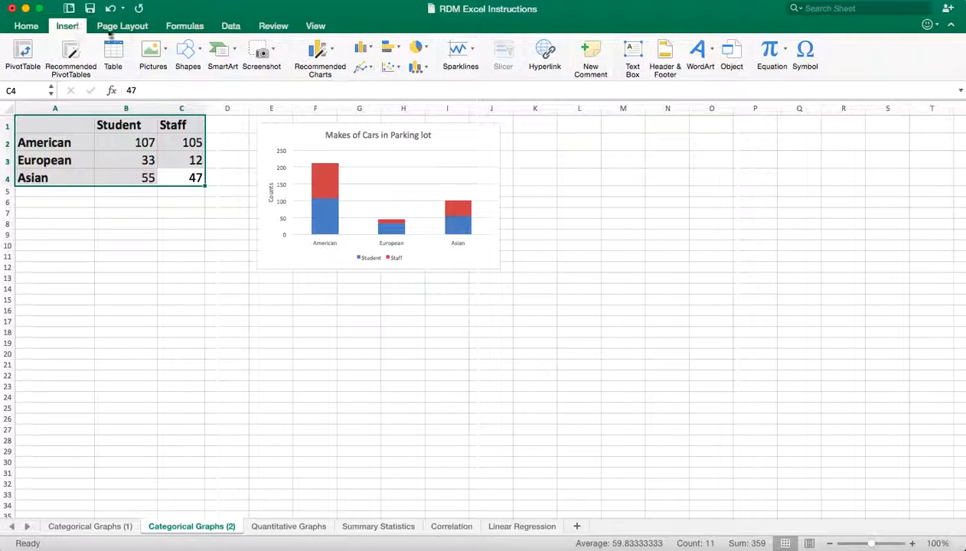
left_click(371, 49)
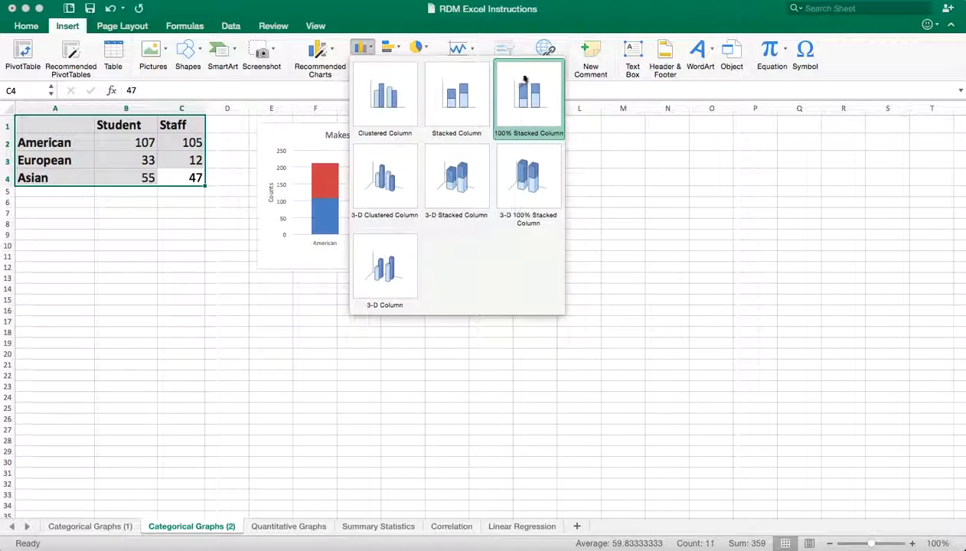
left_click(541, 115)
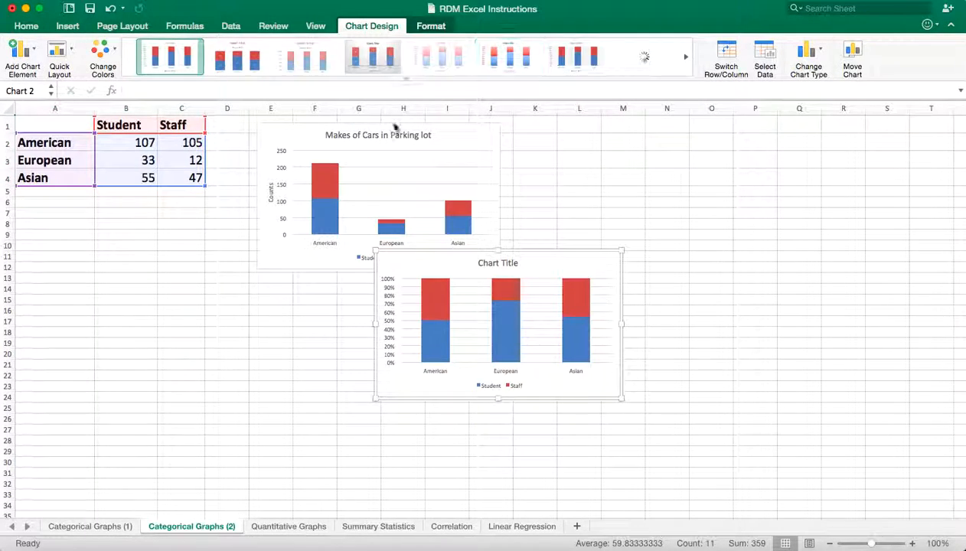
left_click_drag(523, 252, 691, 126)
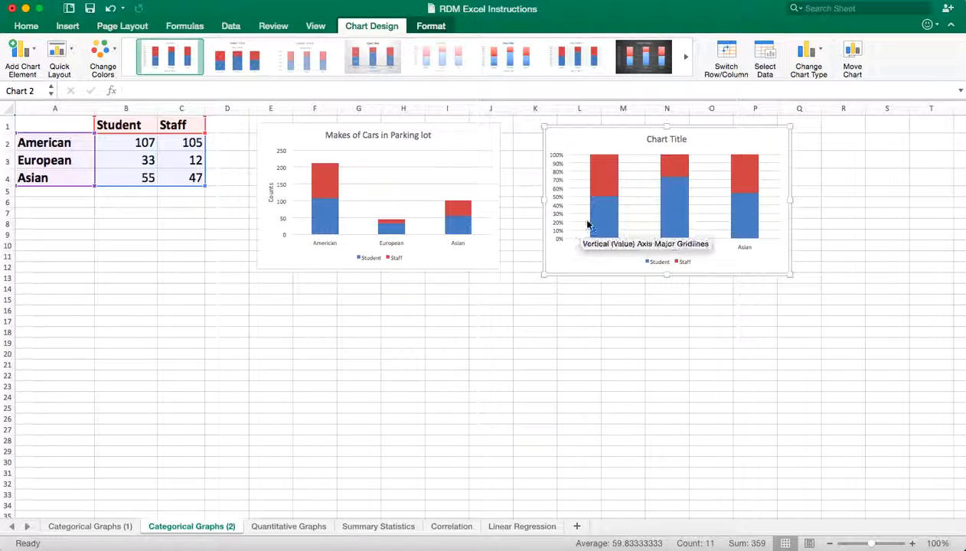
mouse_move(600, 184)
mouse_move(613, 232)
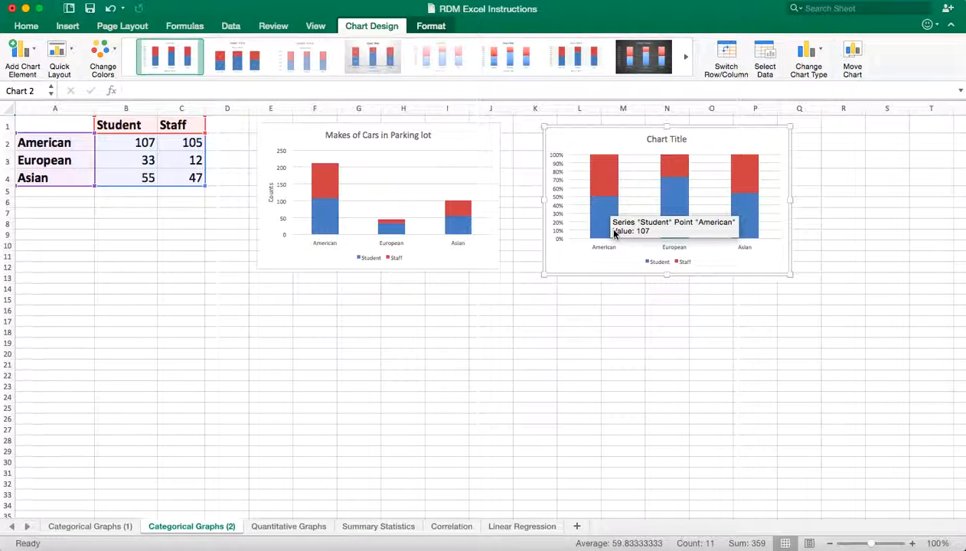
mouse_move(751, 177)
mouse_move(591, 205)
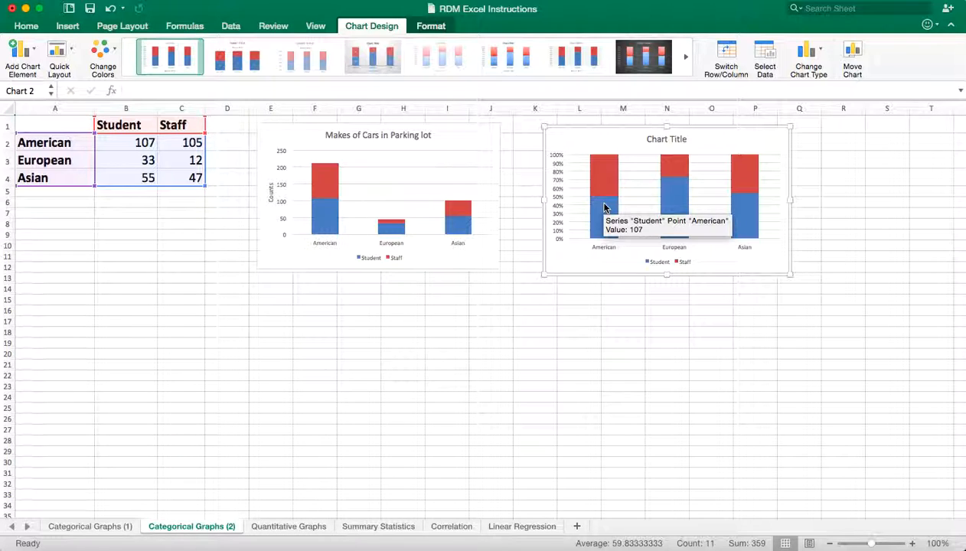
- Replace the 100% stacked column chart's title with Makes of Cars in Parking Lot
left_click(650, 140)
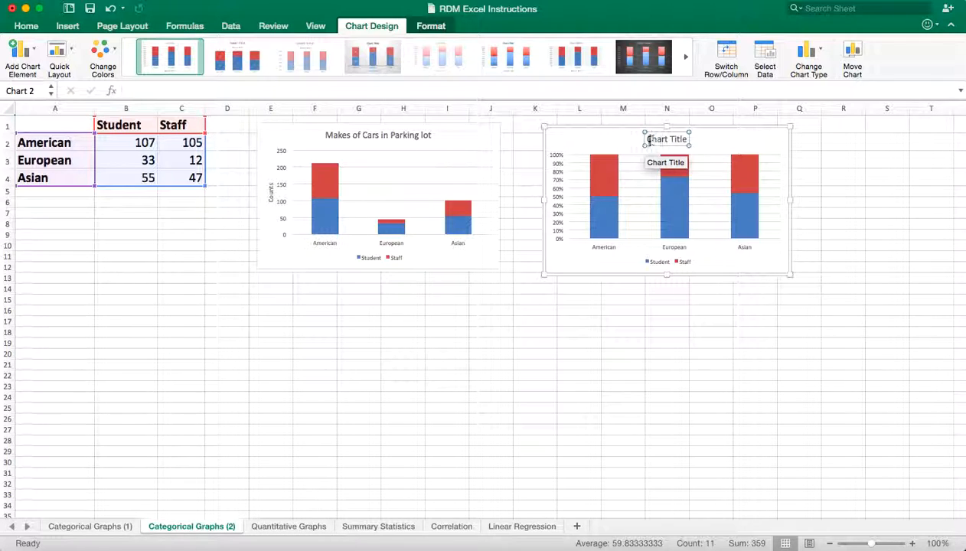
left_click_drag(647, 139, 691, 139)
type("Ma")
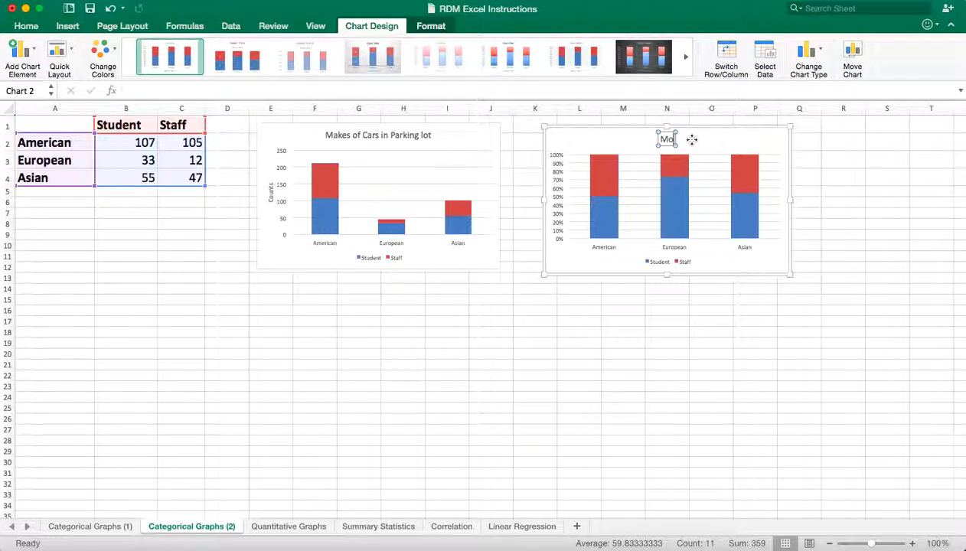
type("kes of Ca")
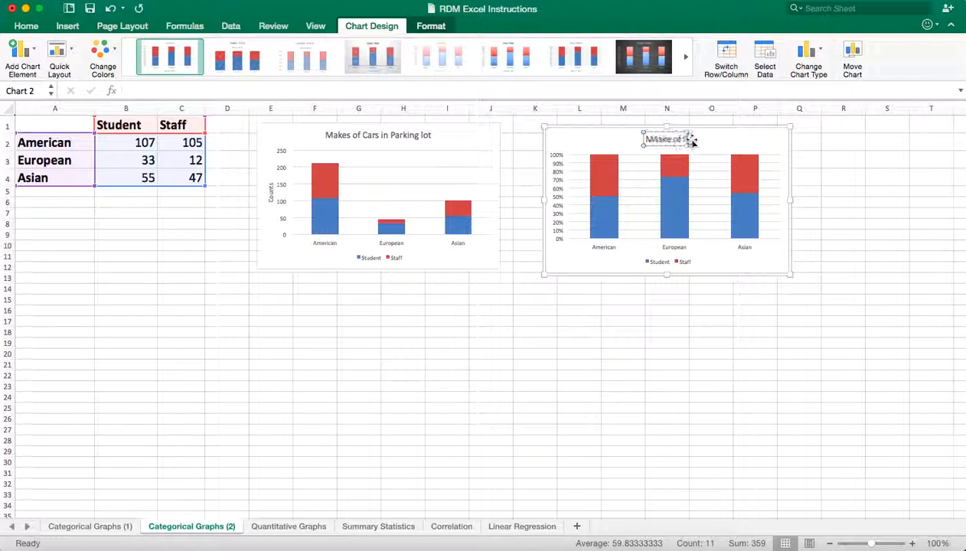
type("rs in Parking l")
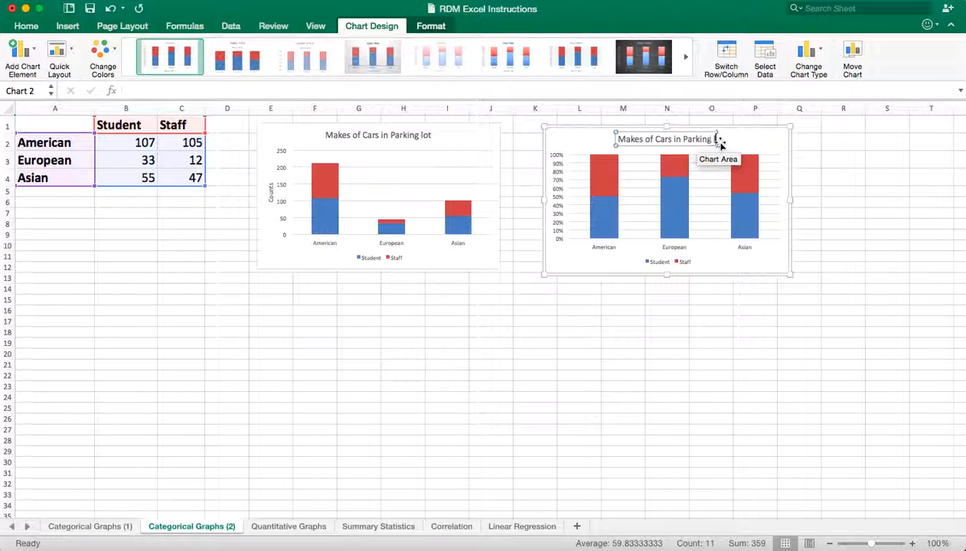
key("BackSpace")
type("Lot")
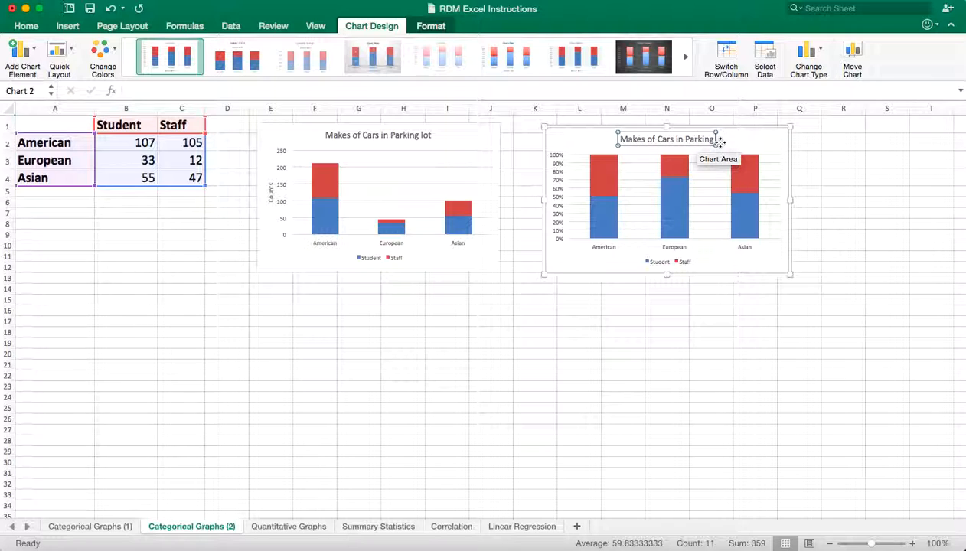
left_click(728, 322)
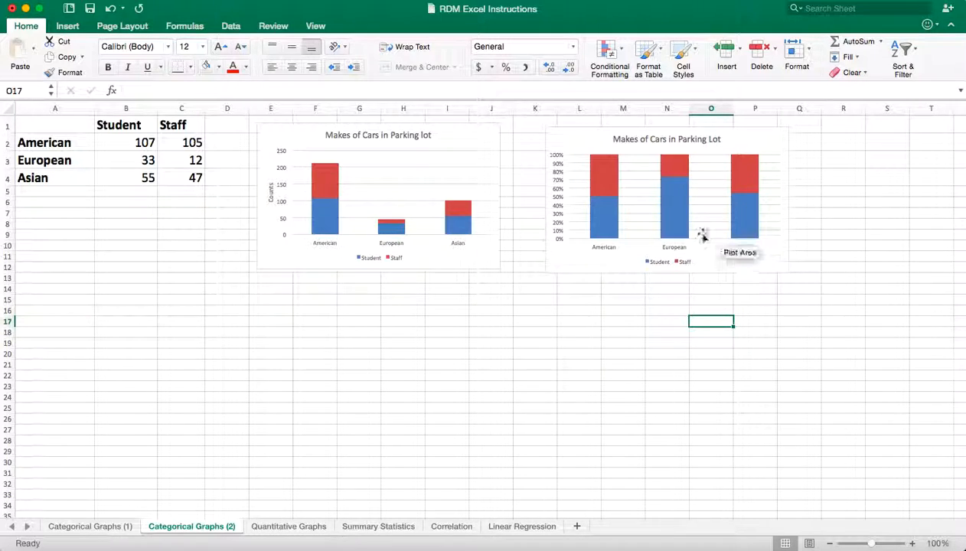
mouse_move(681, 235)
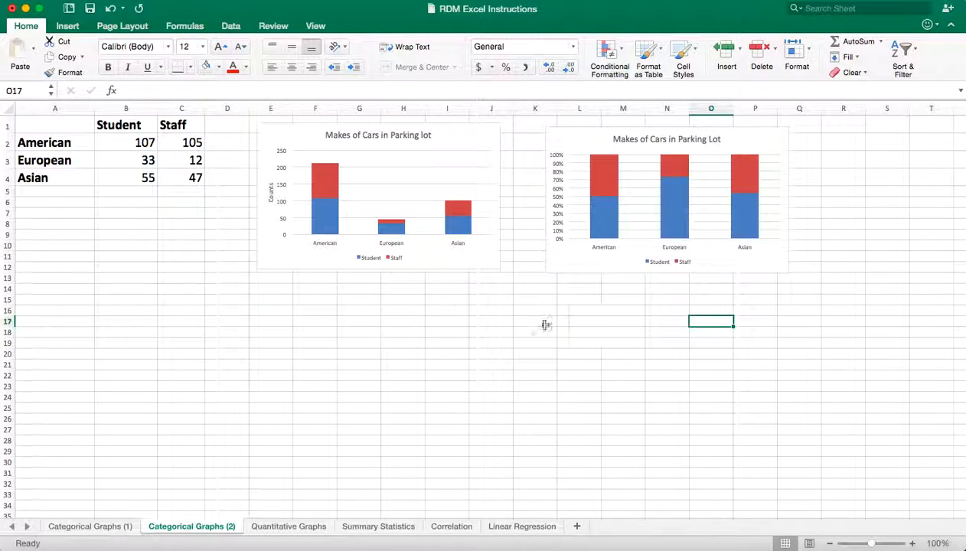
- Go to the Quantitative Graphs sheet and enable the Analysis ToolPak add-in
left_click(301, 534)
left_click(239, 368)
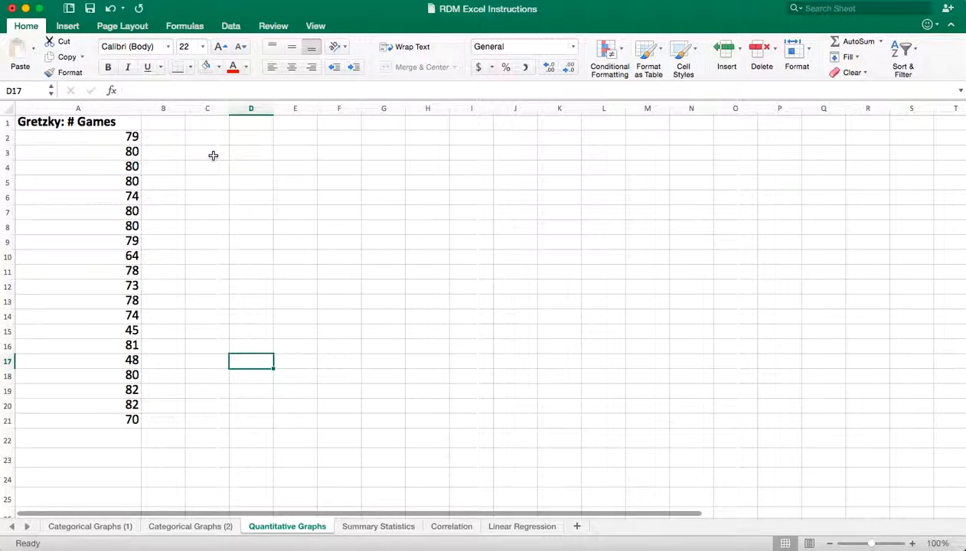
left_click(258, 1)
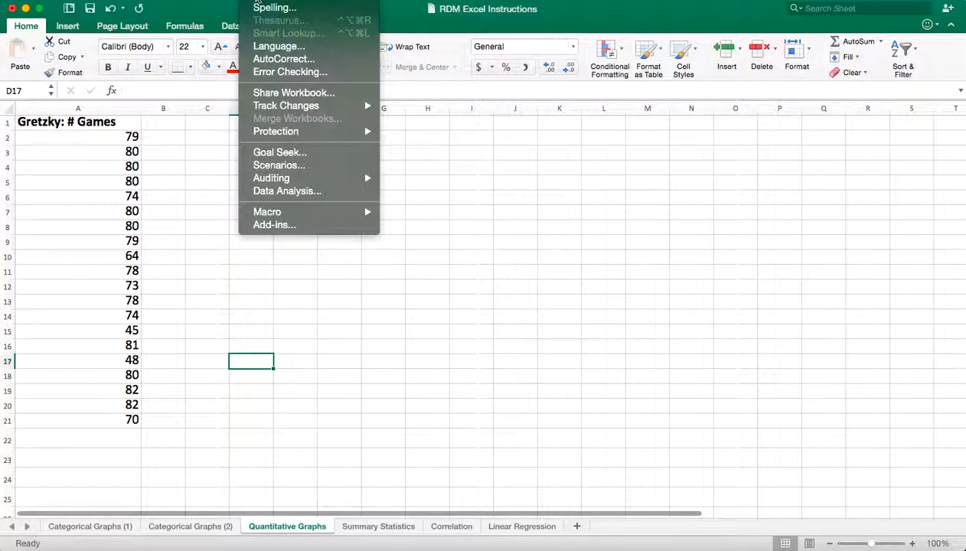
left_click(272, 226)
left_click(502, 235)
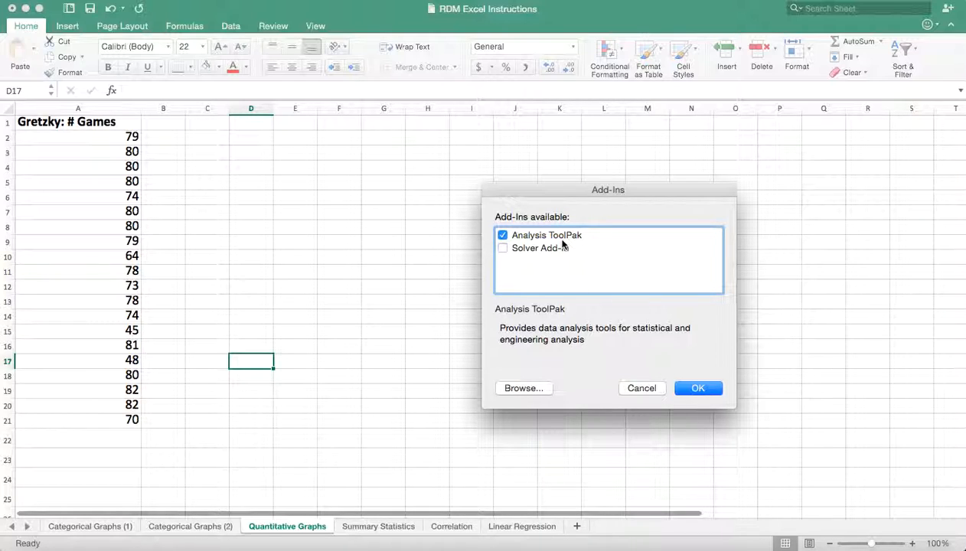
left_click(686, 389)
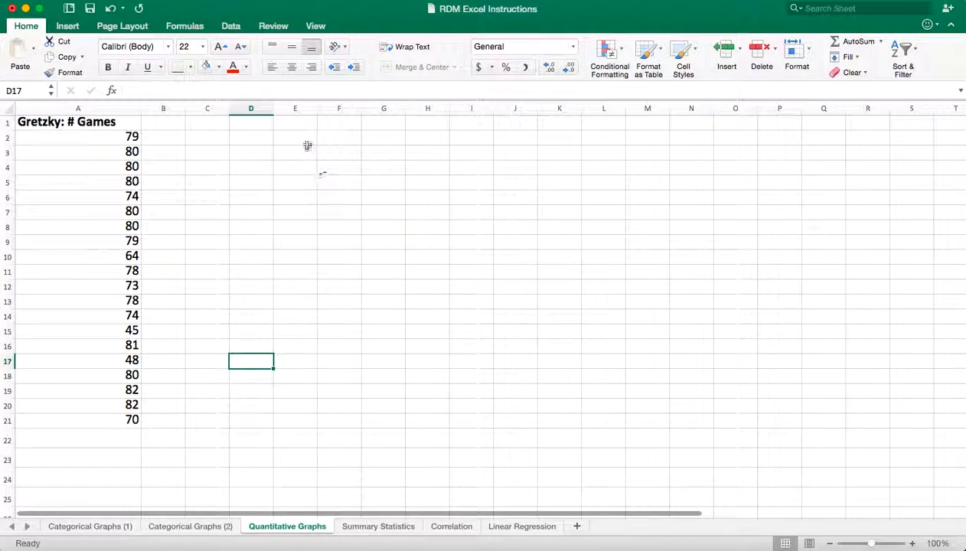
- Enter the header Bin in D1 and the bin values 40, 50, 60, 70 and 80 in D2:D6
left_click(261, 125)
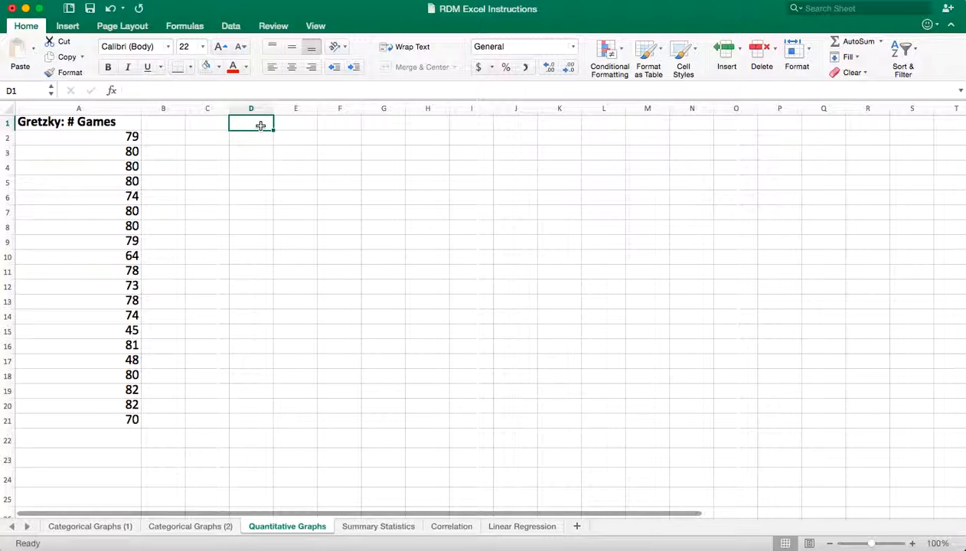
type("Bin")
key("Return")
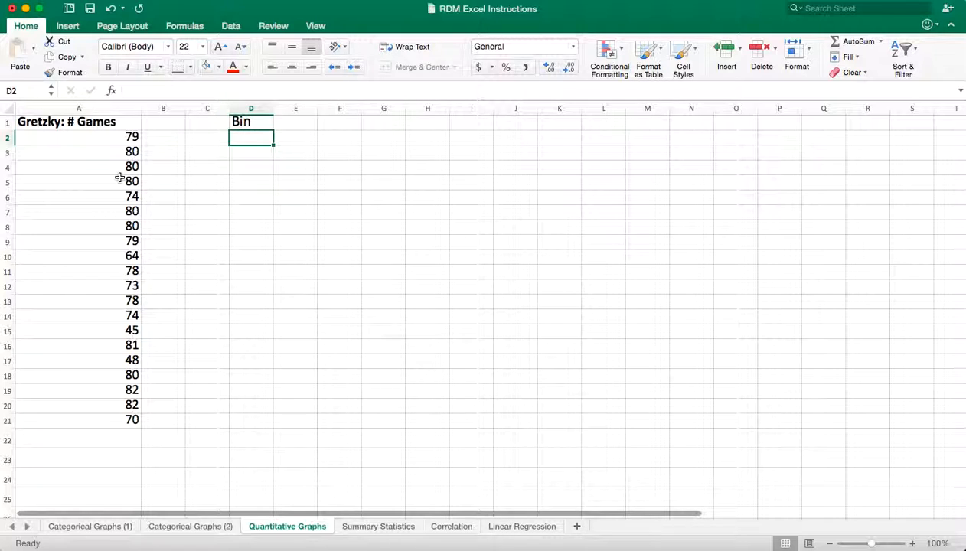
type("40")
key("Return")
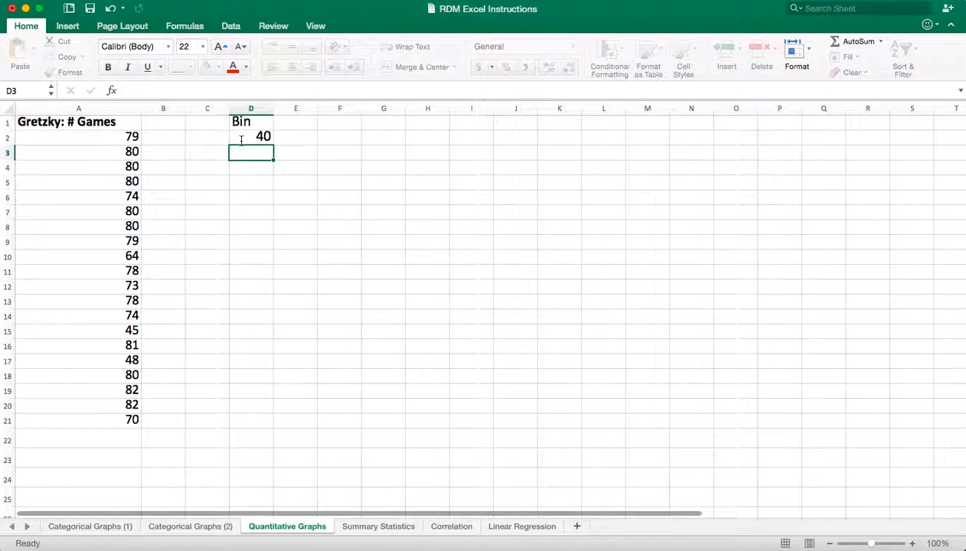
type("50")
key("Return")
type("60")
key("Return")
type("70")
key("Return")
type("80")
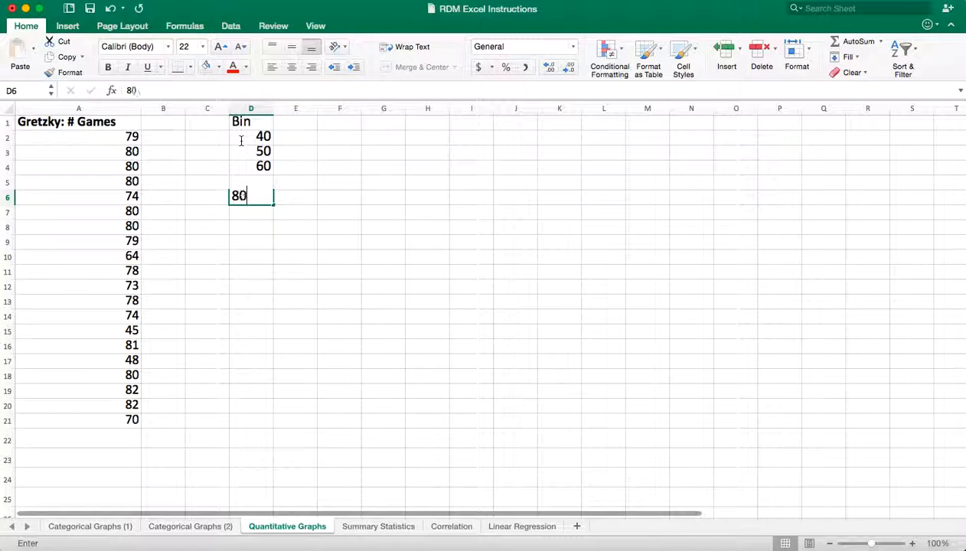
key("Return")
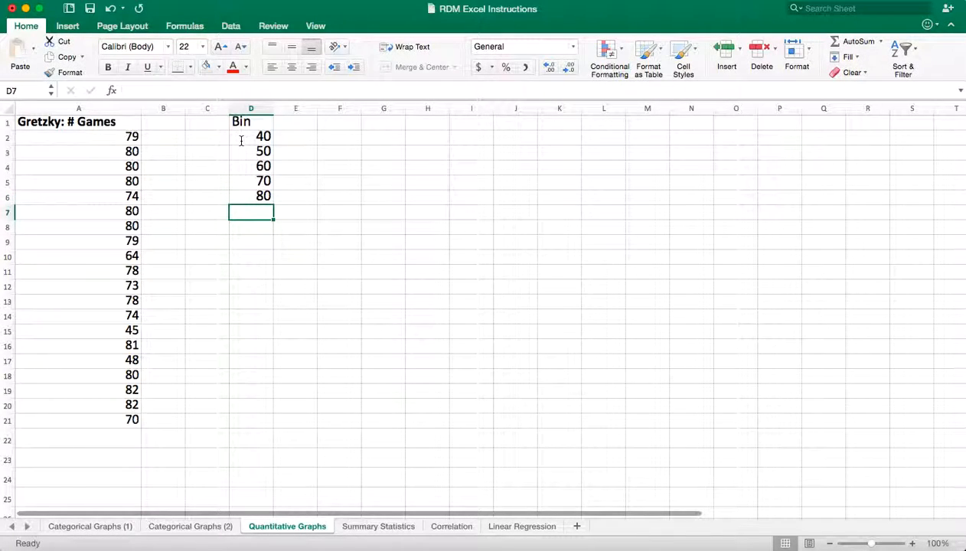
left_click(256, 255)
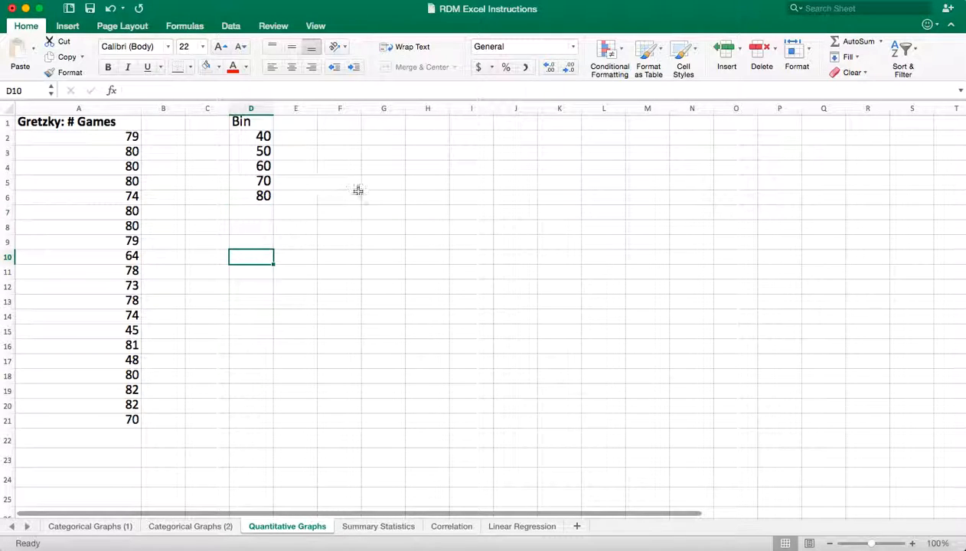
- Start the Histogram data analysis tool and set its input range to the games data in A1:A21
left_click(234, 30)
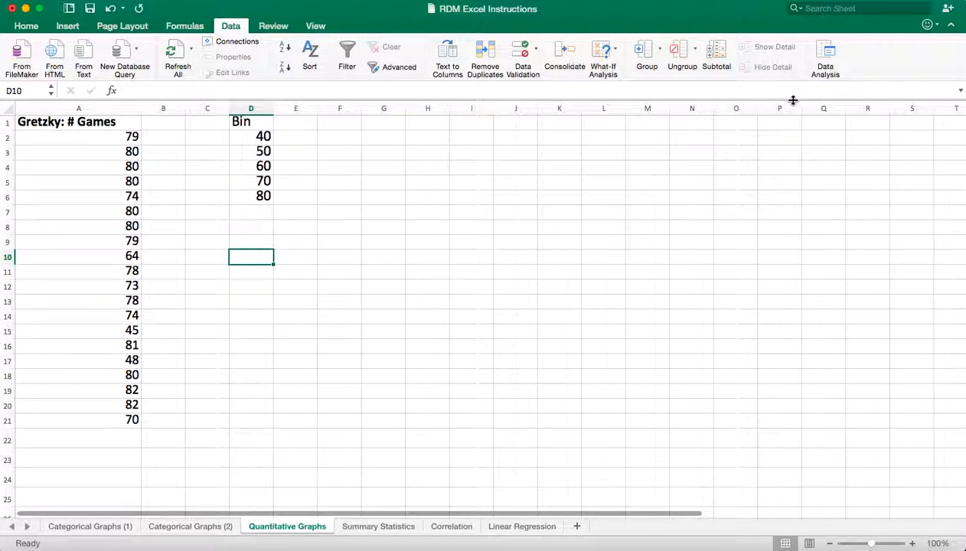
left_click(819, 50)
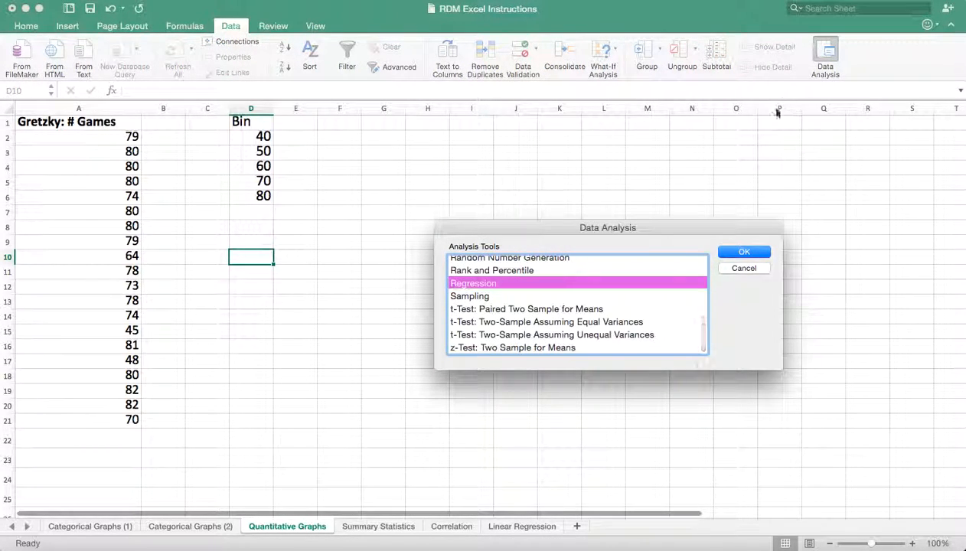
scroll(662, 277, "up", 3)
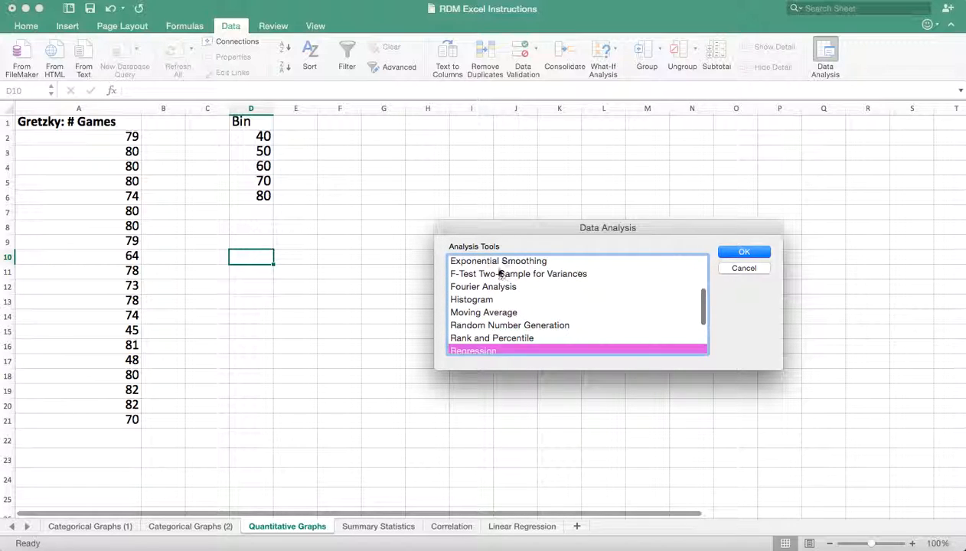
left_click(473, 298)
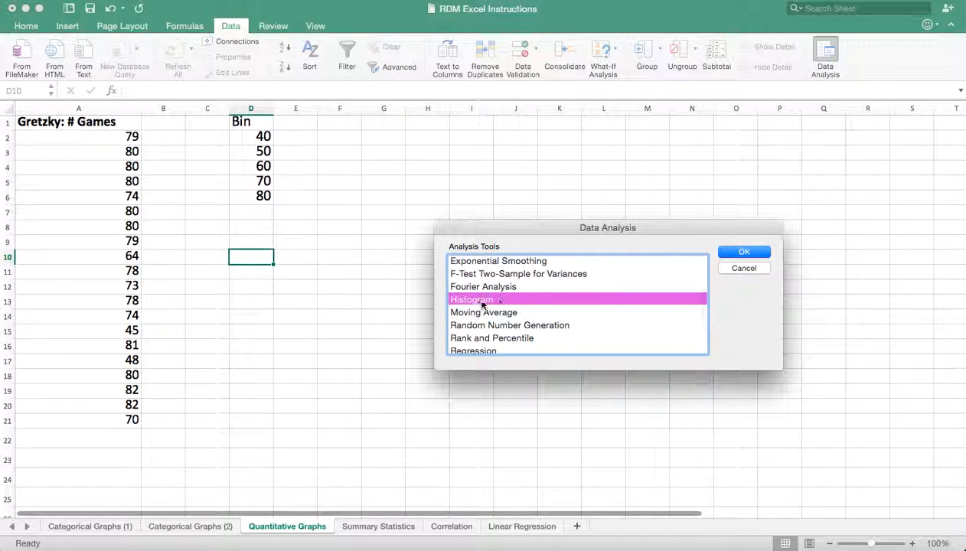
left_click(734, 254)
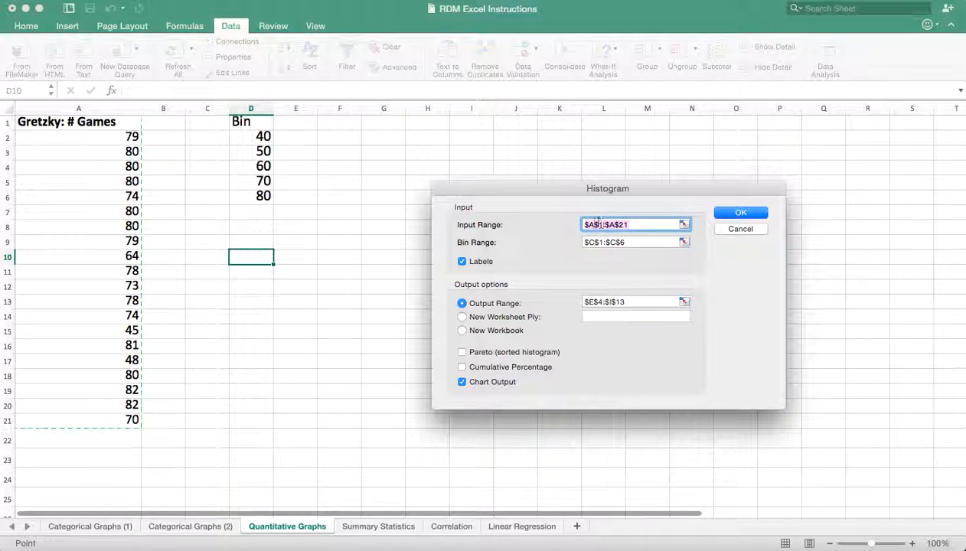
left_click(682, 226)
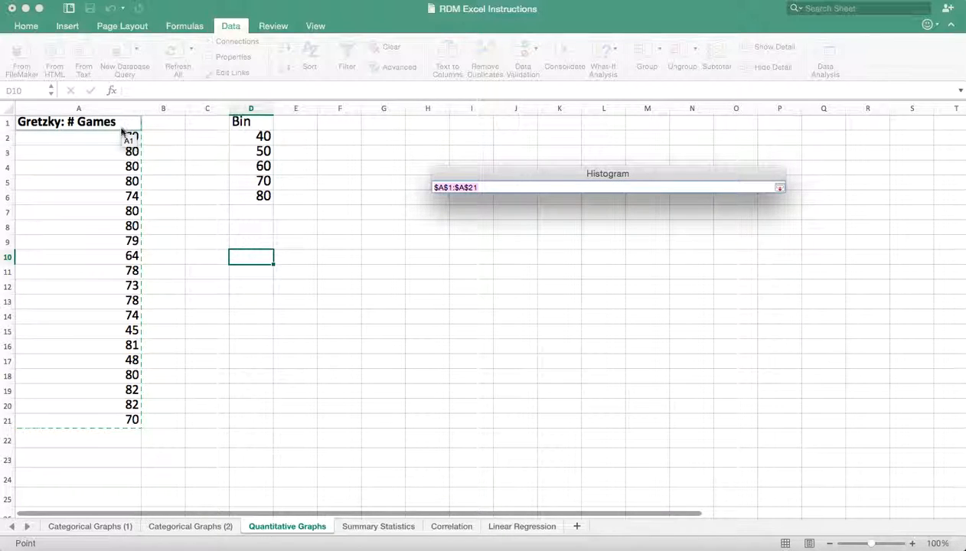
left_click_drag(121, 130, 121, 421)
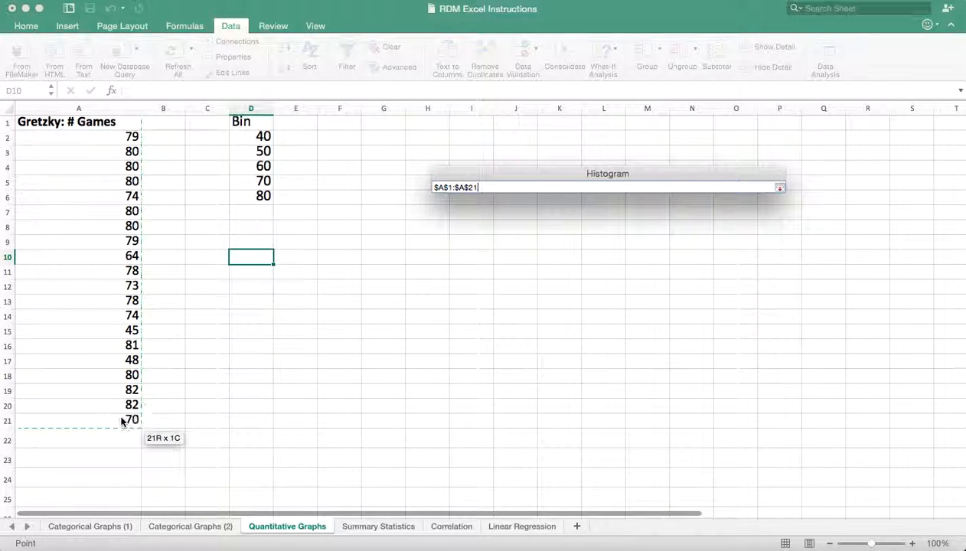
left_click(780, 187)
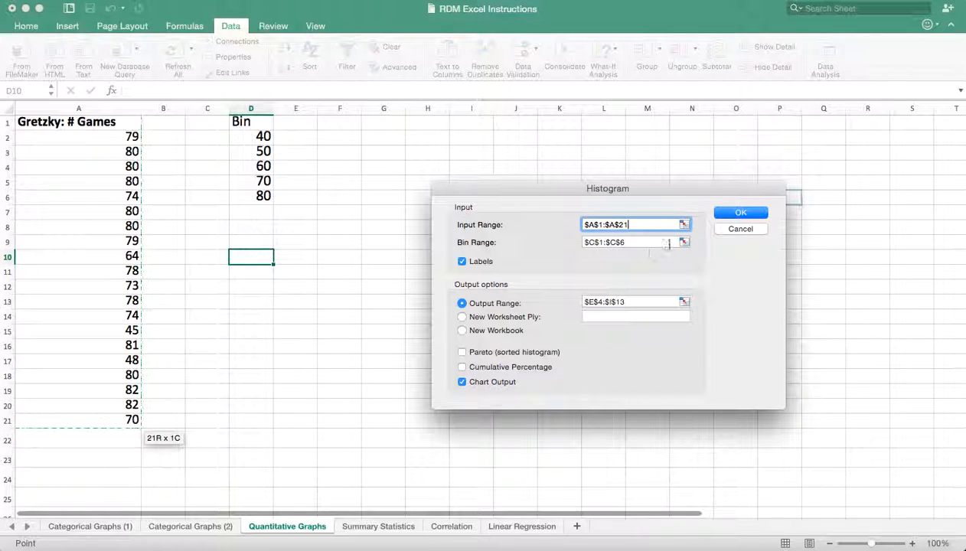
- Set the histogram's bin range to D1:D6
left_click(684, 243)
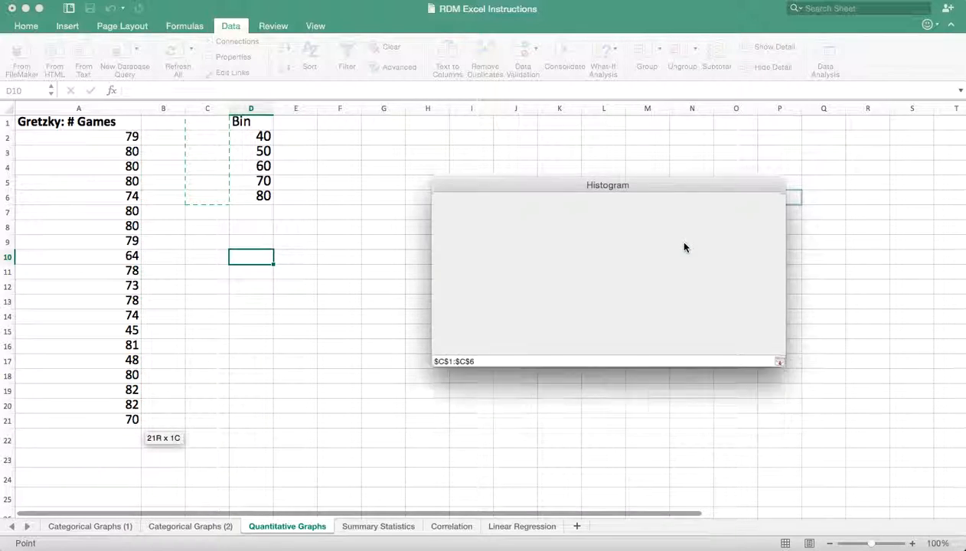
left_click_drag(263, 124, 259, 197)
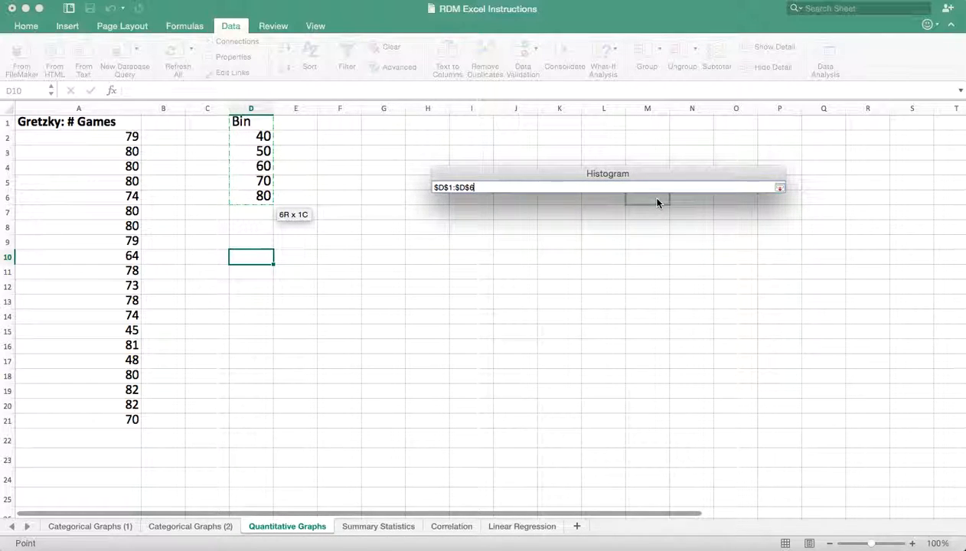
left_click(778, 189)
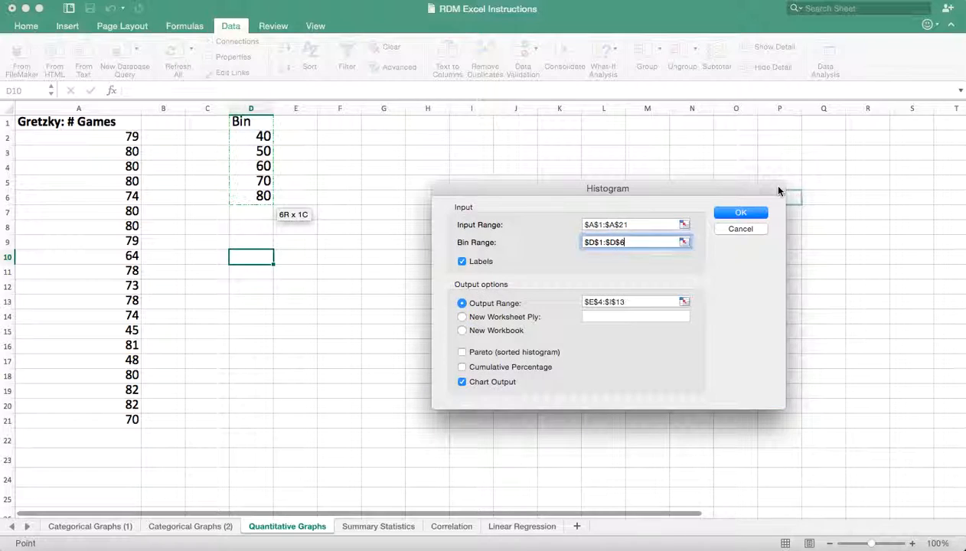
- Set the histogram's output range to H7 and generate the frequency table with its chart
left_click(684, 302)
left_click(460, 233)
left_click(428, 218)
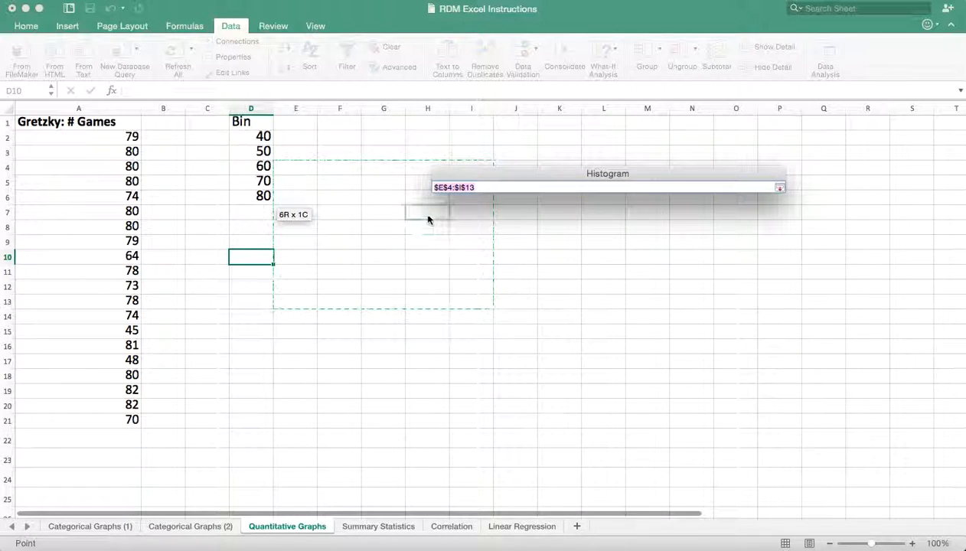
left_click(779, 187)
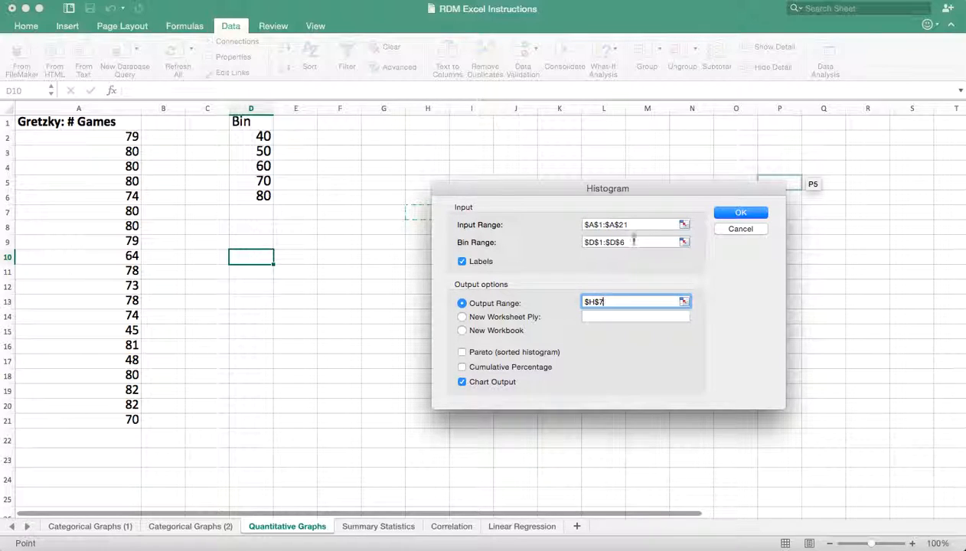
left_click(721, 214)
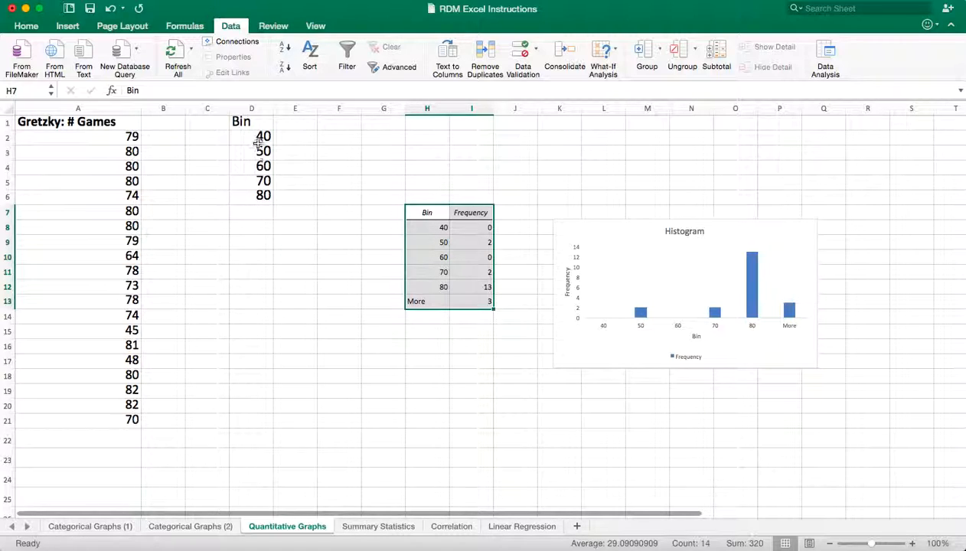
- Add the bin value 90 in D7 below the existing bins
left_click(260, 208)
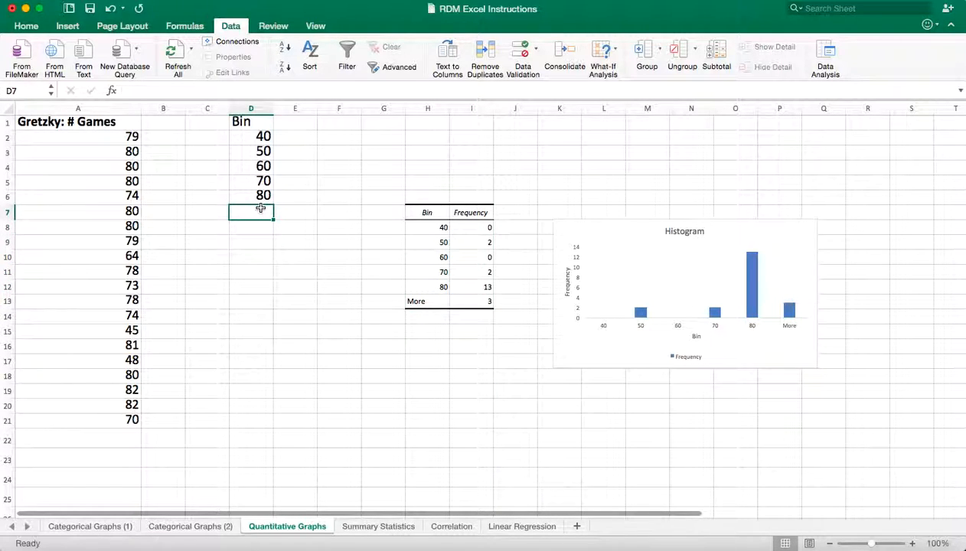
type("90")
key("Return")
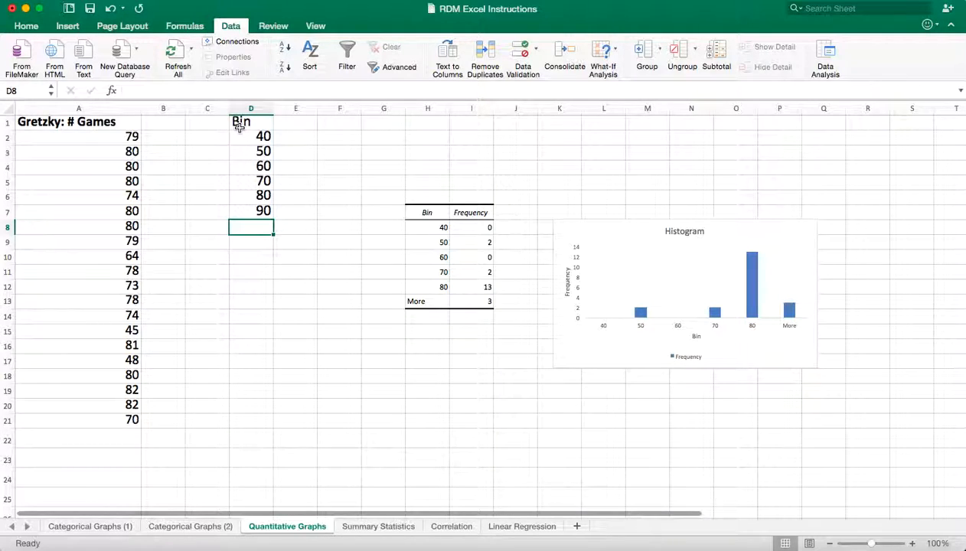
- Delete the frequency table's contents within G6:Q20 and the histogram chart beside it
left_click_drag(398, 198, 815, 405)
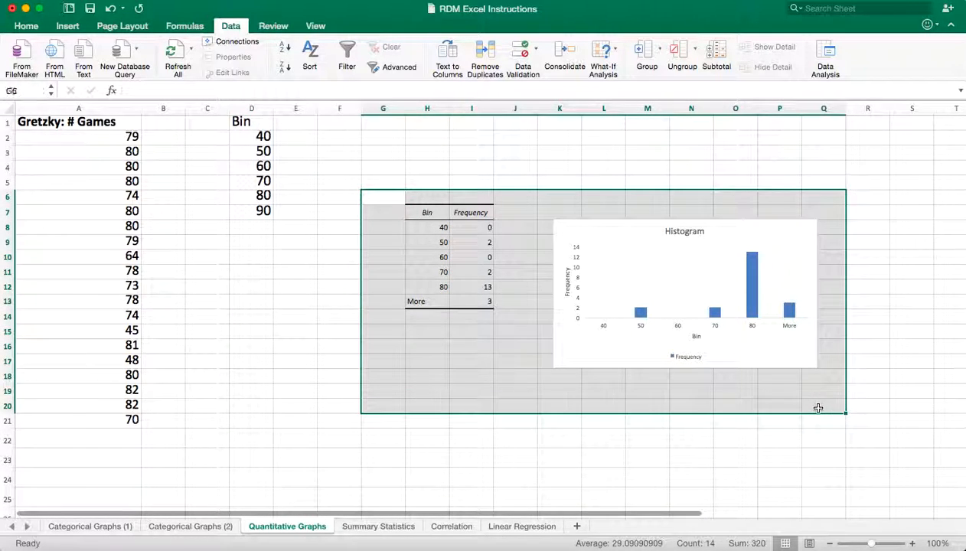
key("Delete")
left_click(724, 295)
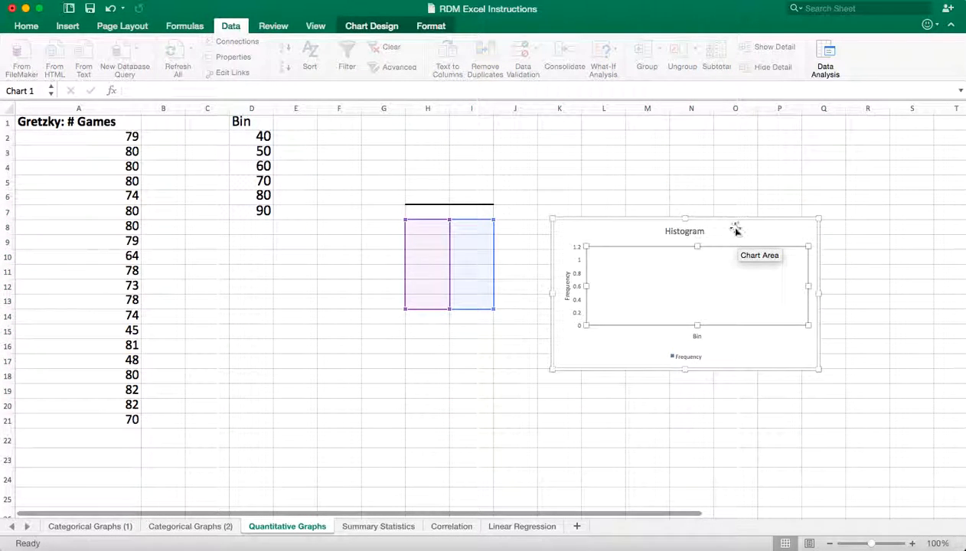
key("Delete")
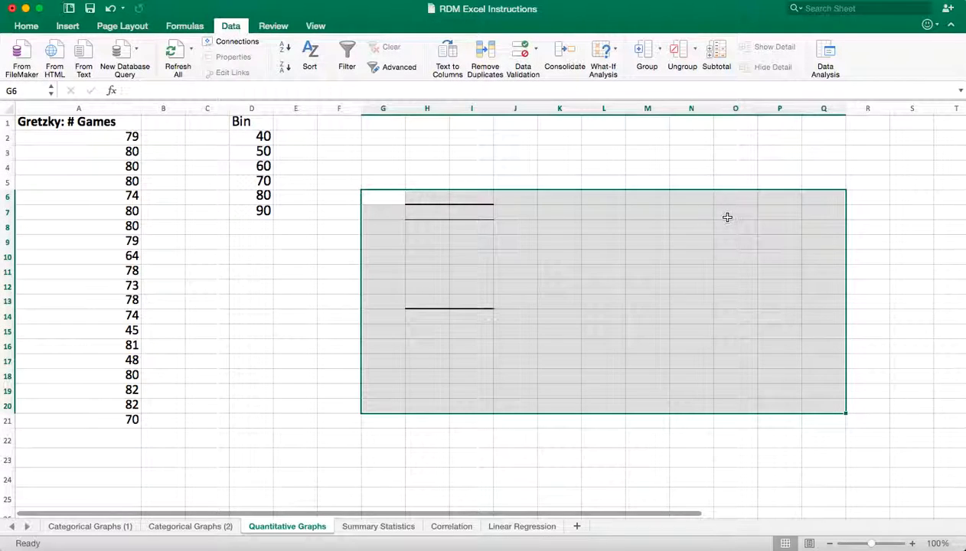
- Remove all the leftover table borders from cells H4:I15
scroll(671, 191, "down", 1)
left_click_drag(429, 165, 479, 325)
left_click(26, 25)
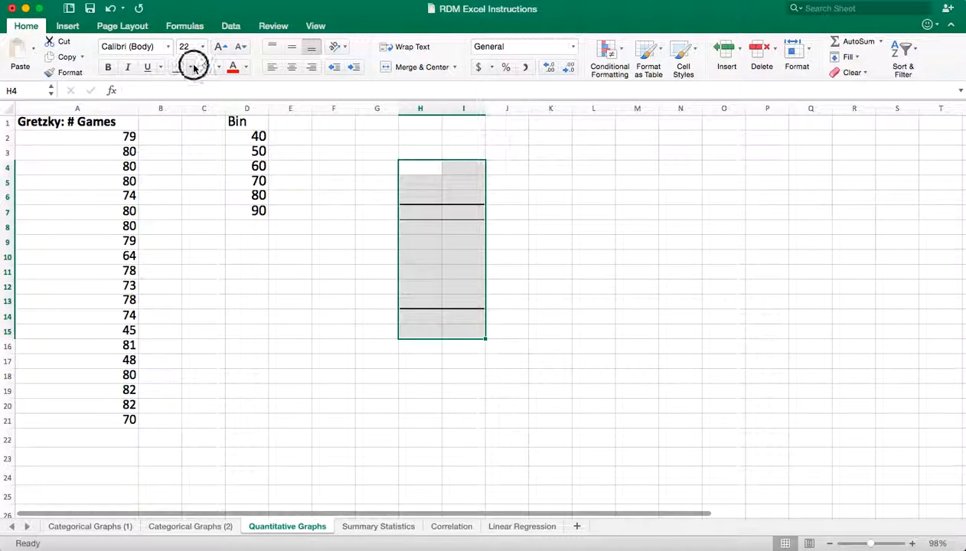
left_click(191, 66)
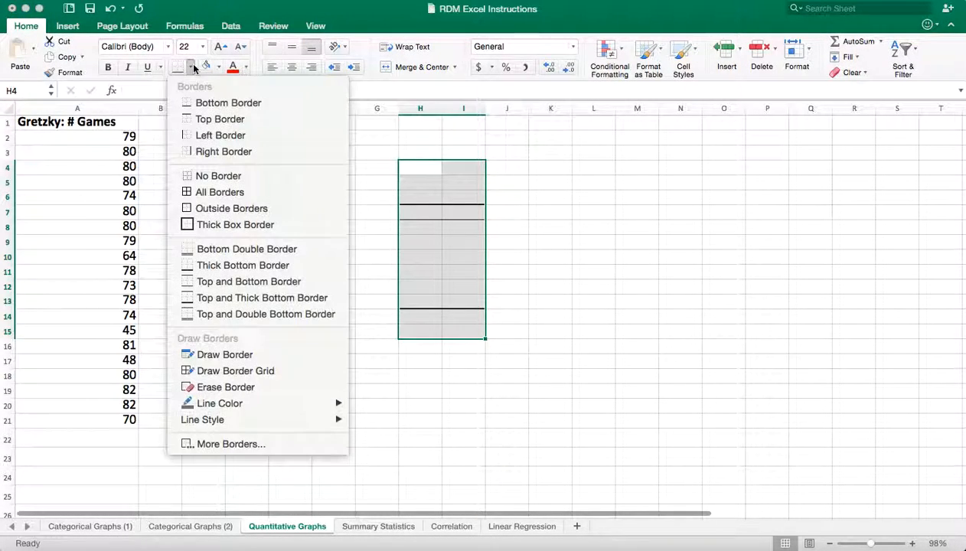
left_click(219, 176)
left_click(243, 136)
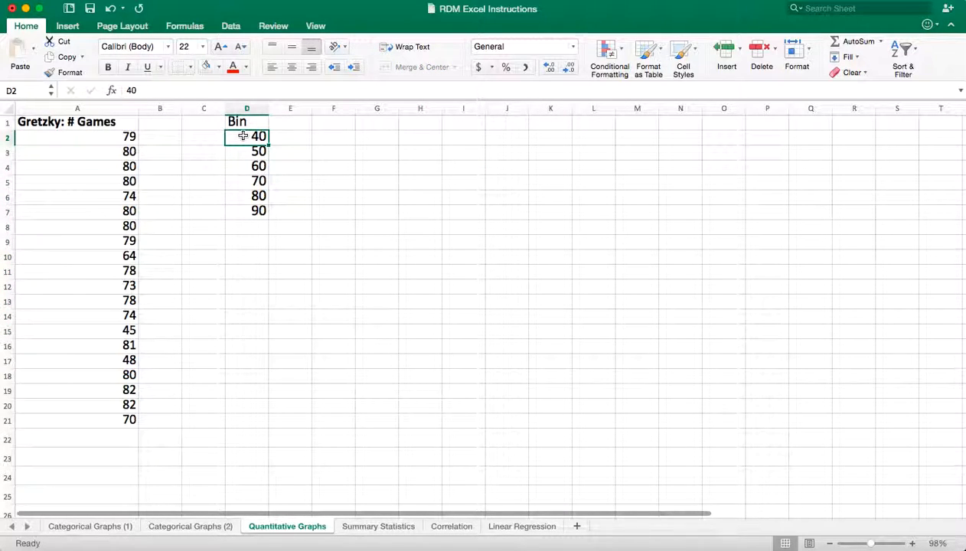
left_click(285, 191)
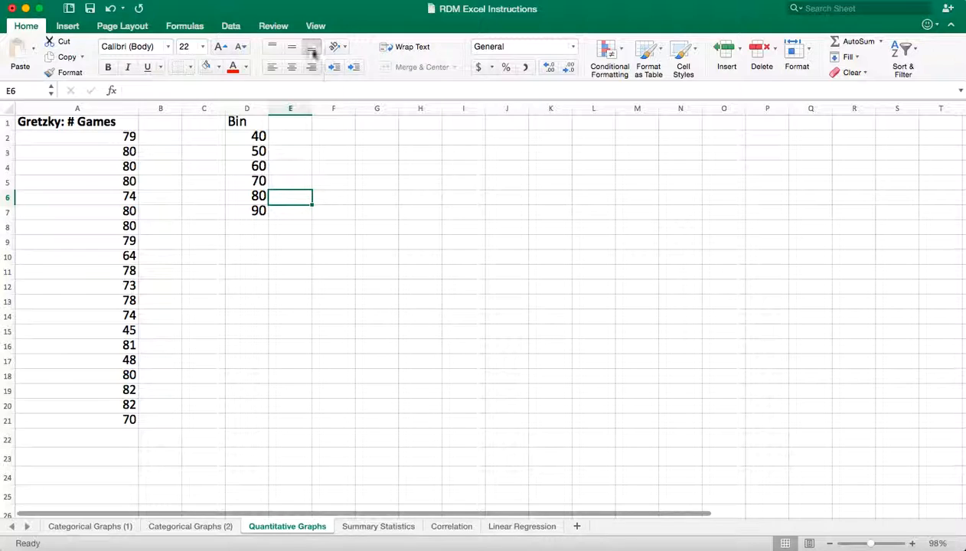
- Restart the Histogram data analysis tool and select A1:A21 as its input range, including the header
left_click(234, 27)
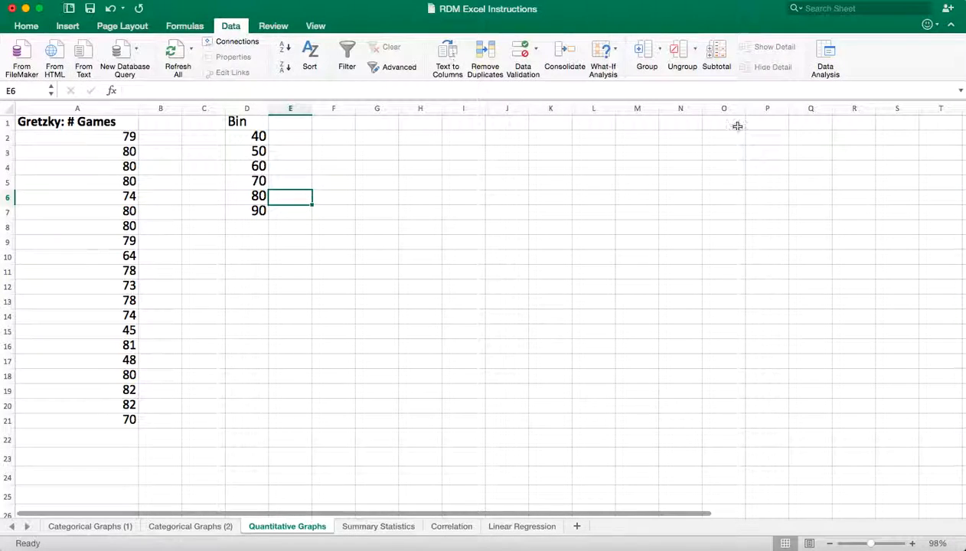
left_click(824, 59)
left_click(630, 264)
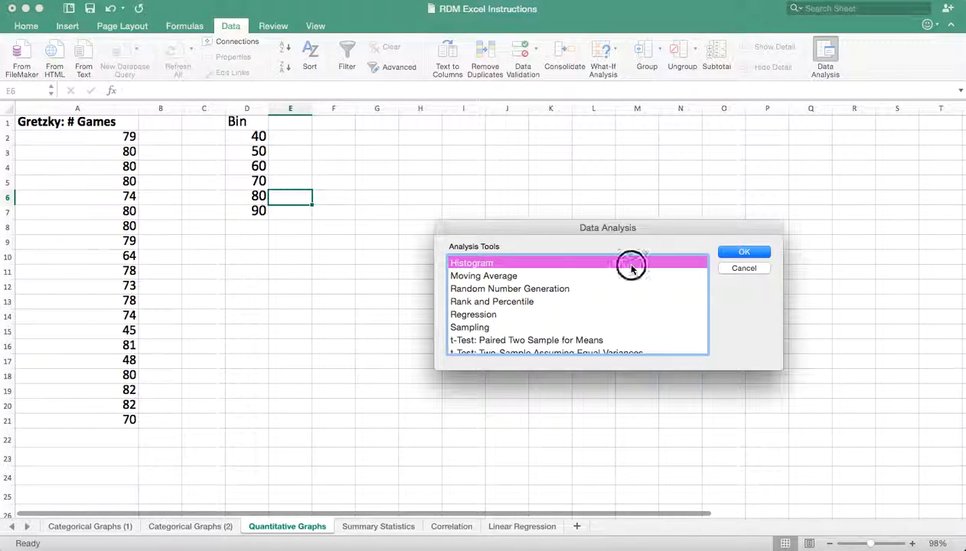
left_click(745, 252)
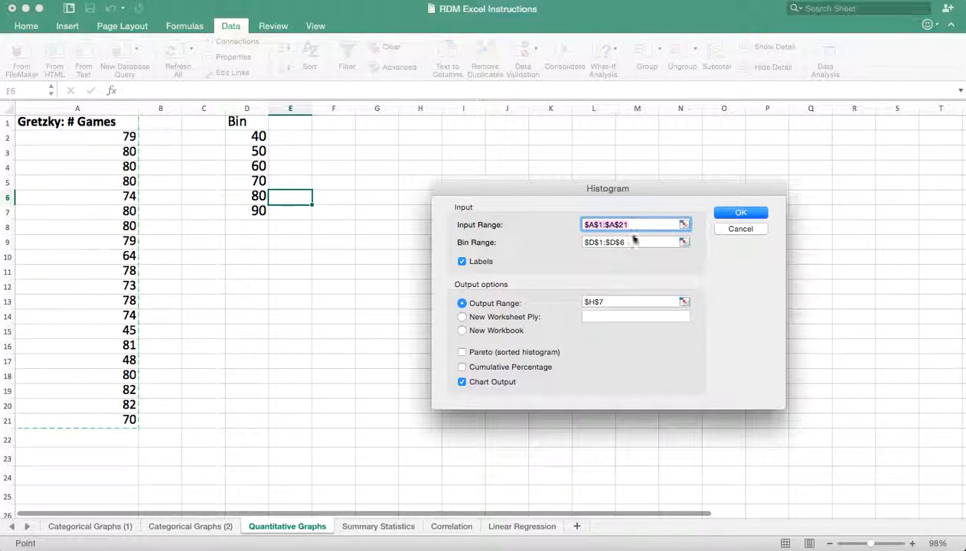
left_click(683, 224)
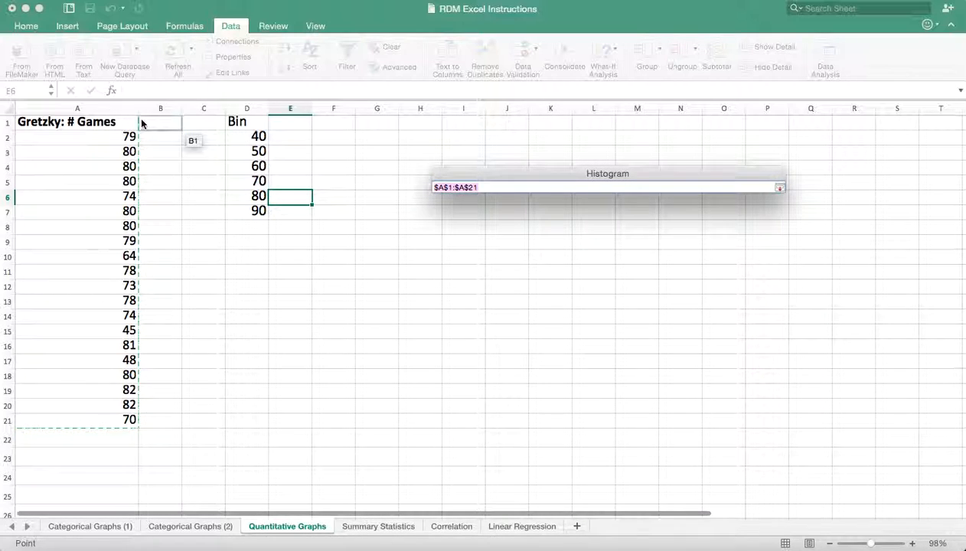
left_click_drag(128, 123, 113, 420)
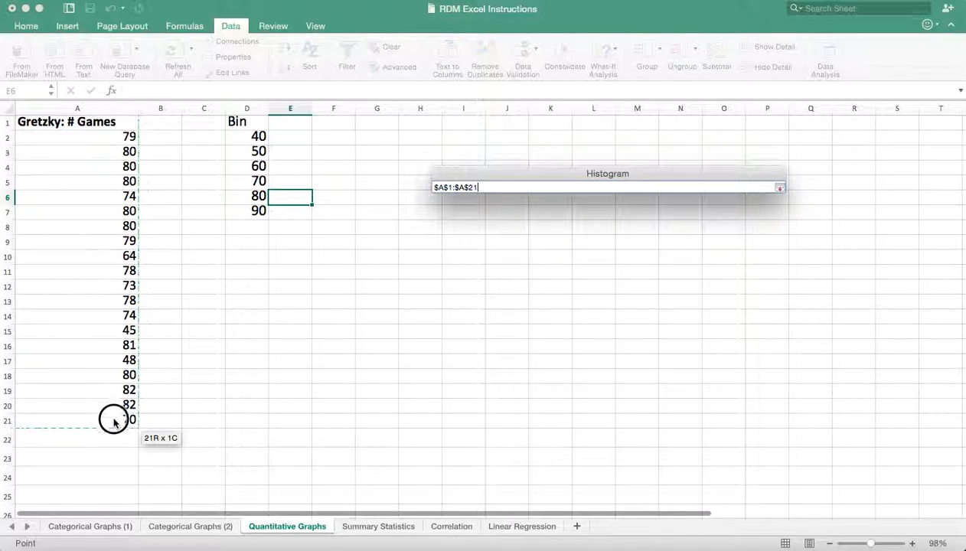
left_click(777, 186)
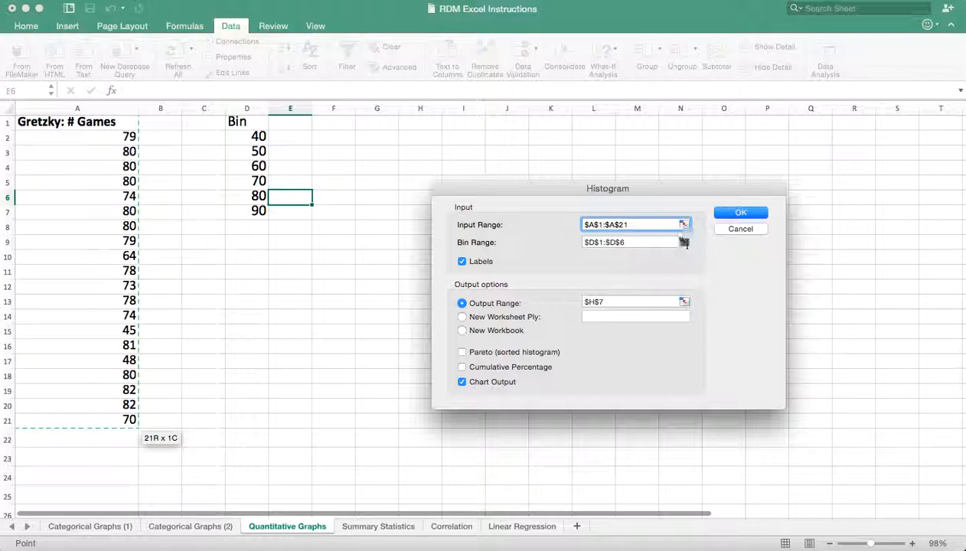
- Set the histogram's bin range to D1:D7 to include the 90 bin
left_click(683, 242)
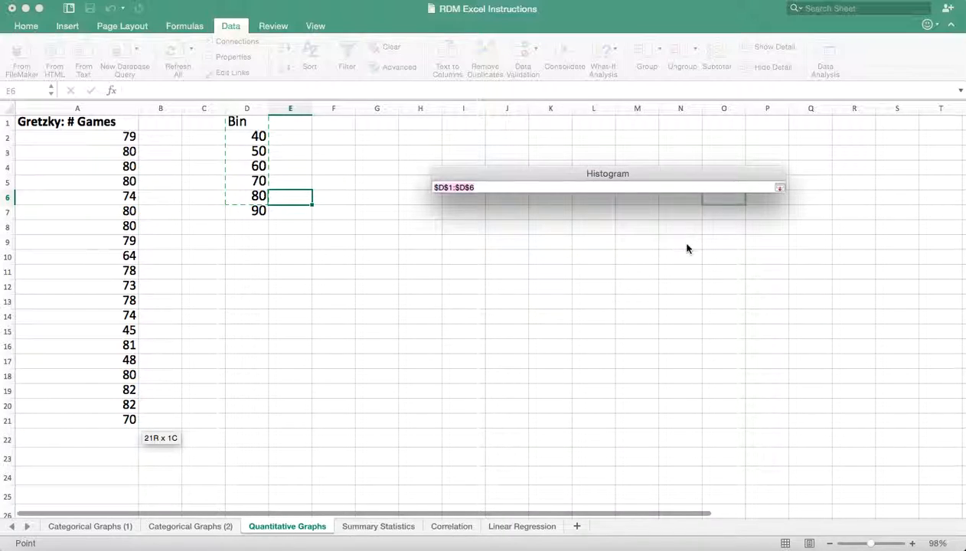
left_click(258, 126)
left_click_drag(255, 122, 258, 213)
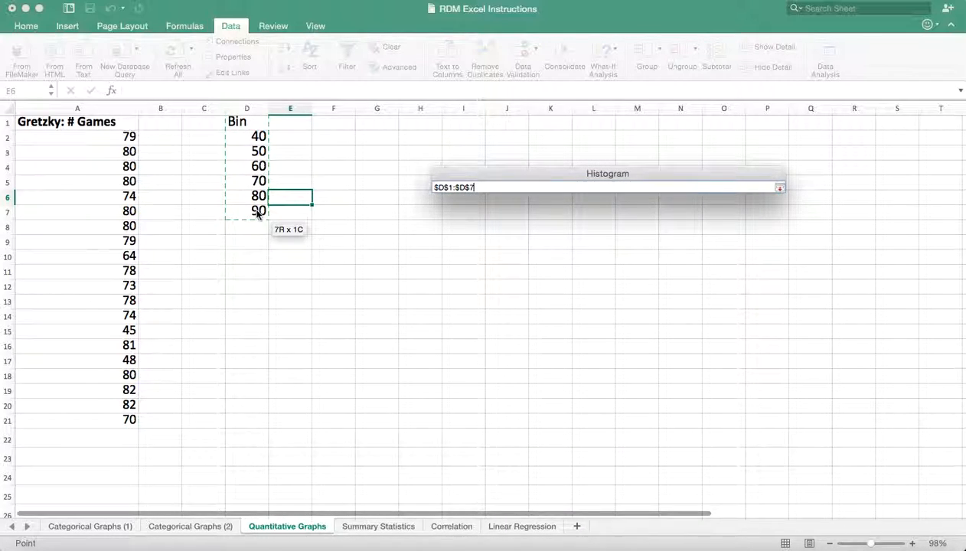
left_click(780, 190)
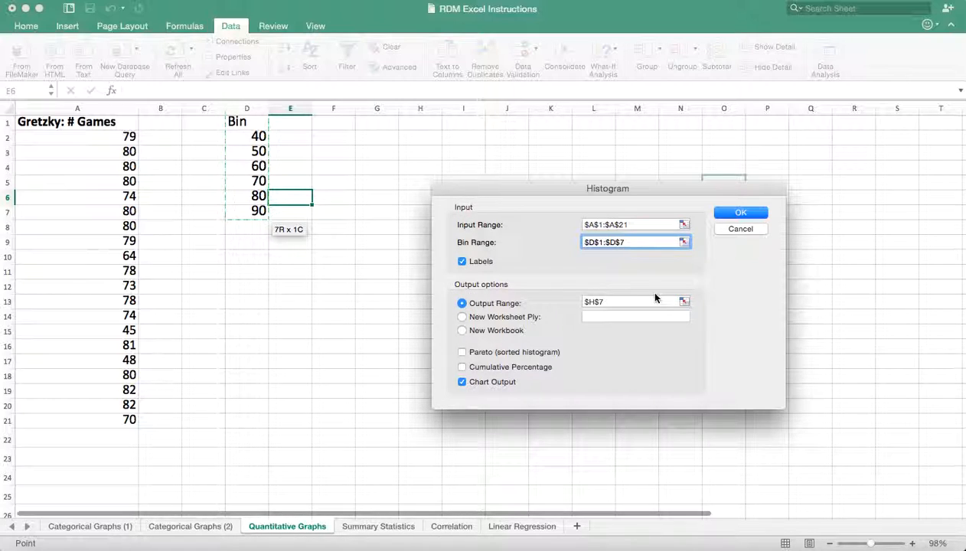
- Set cell H7 as the histogram's output range
left_click(684, 303)
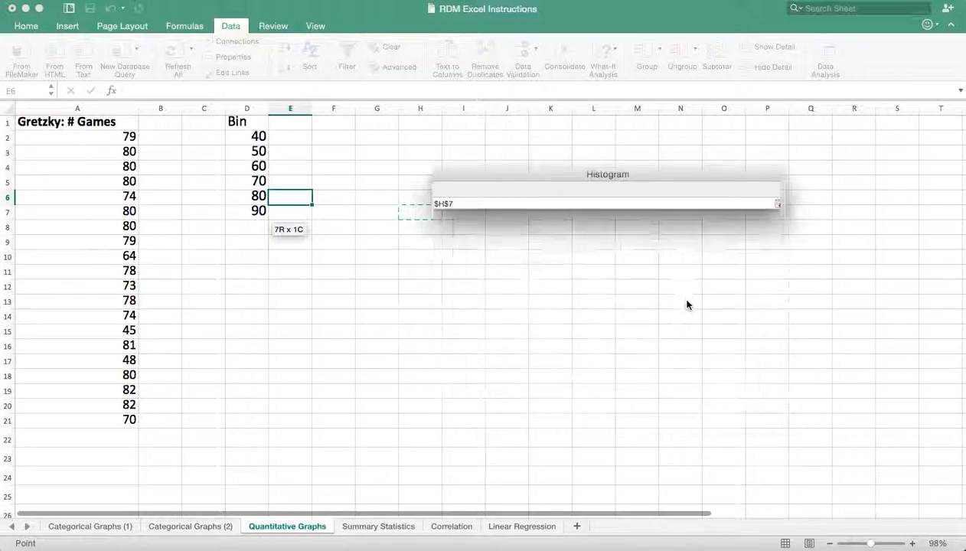
left_click(408, 212)
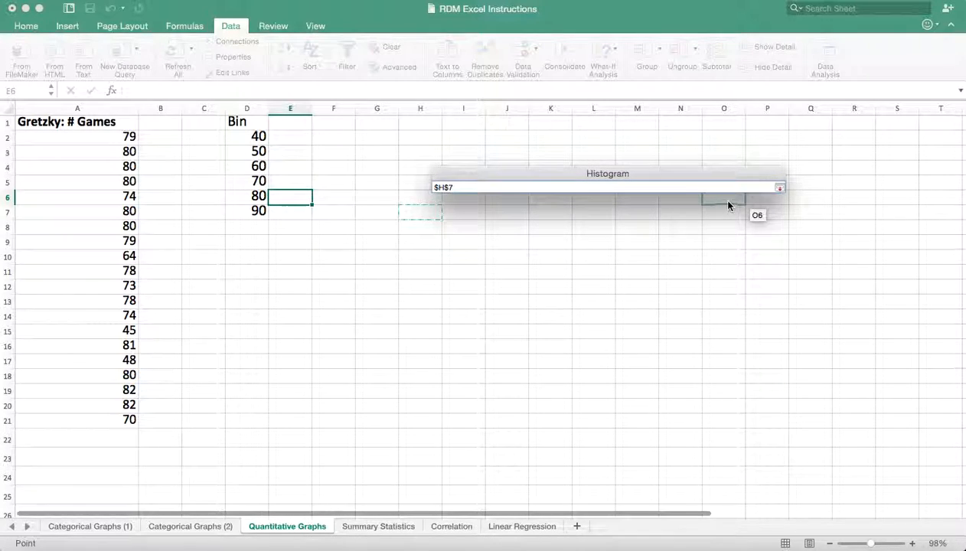
left_click(779, 187)
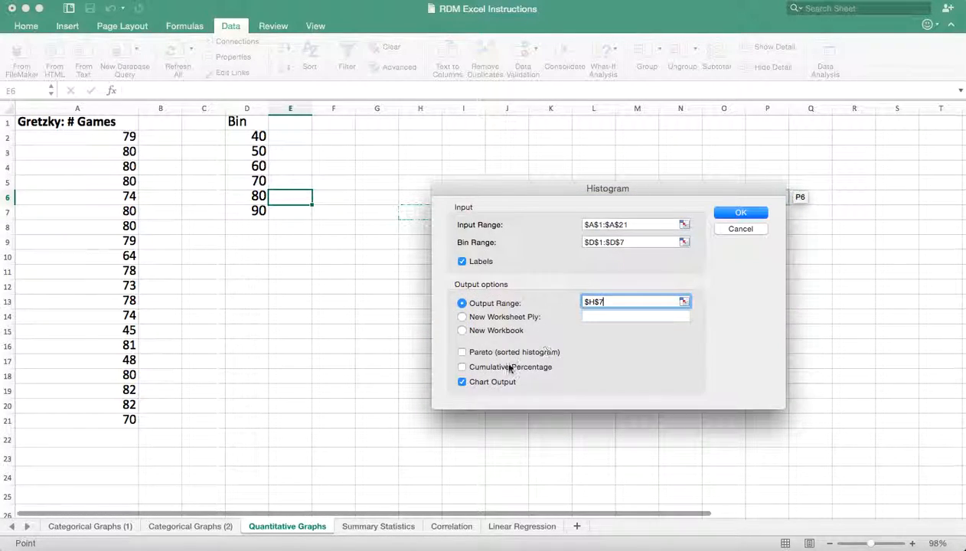
- Generate the histogram output with its chart and move the chart slightly higher beside the frequency table
left_click(739, 212)
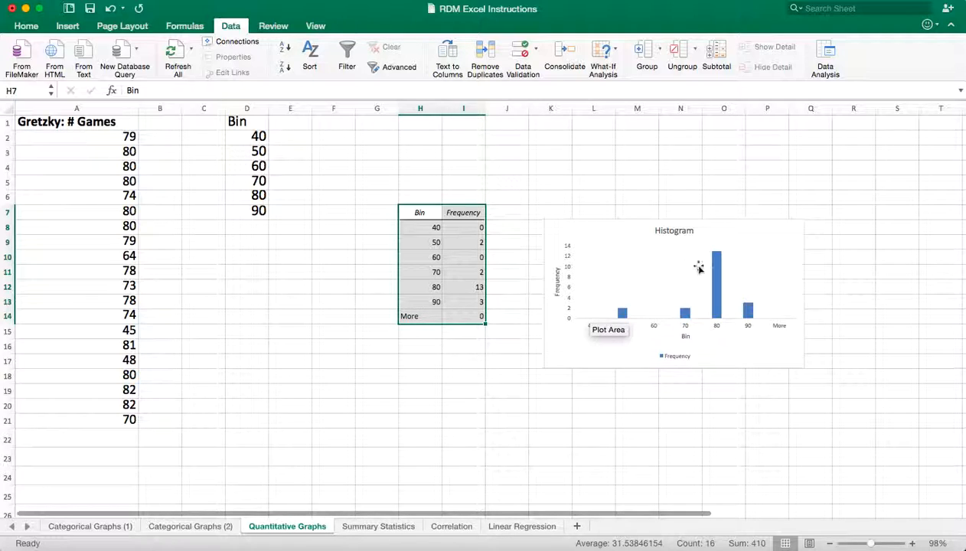
left_click_drag(631, 232, 619, 182)
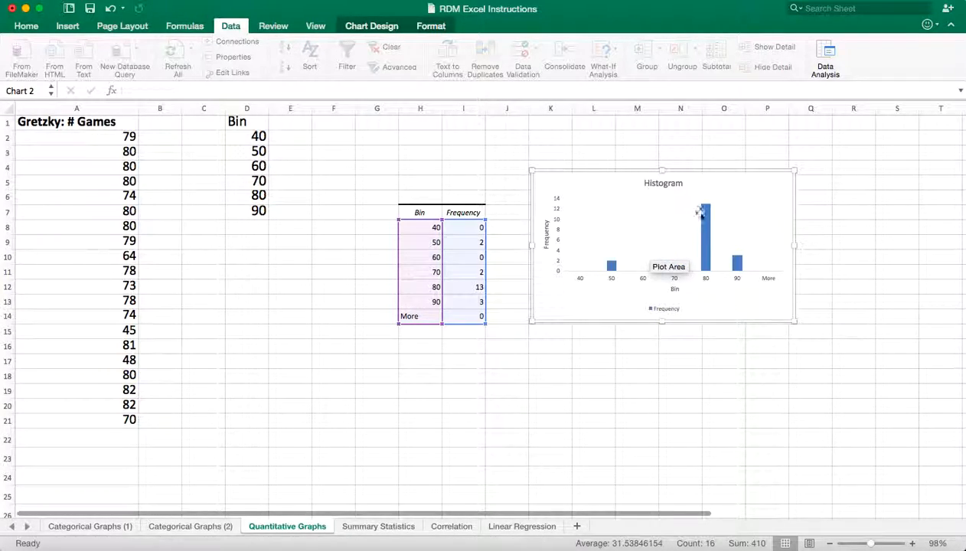
- Set the gap width of the histogram's Frequency series to 0% so the bars touch
double_click(706, 222)
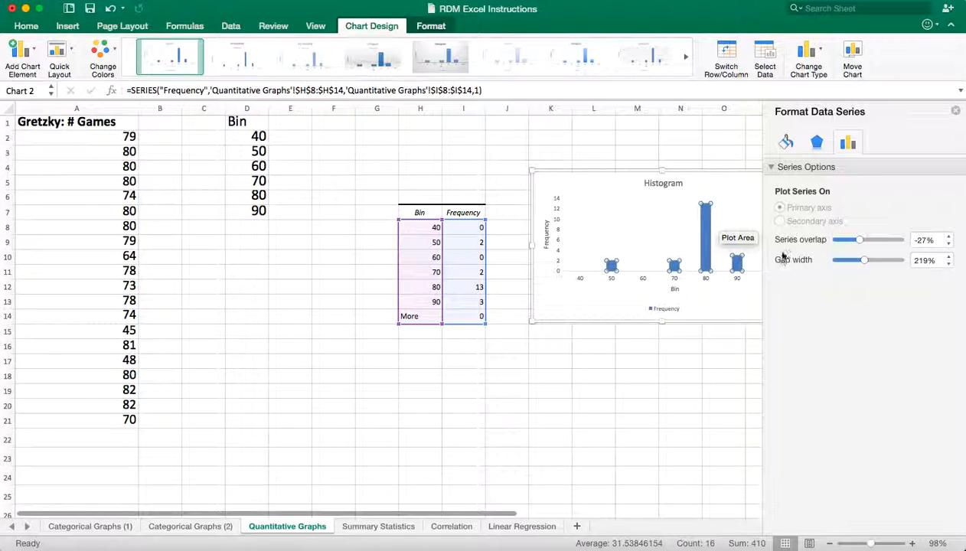
left_click_drag(864, 260, 836, 260)
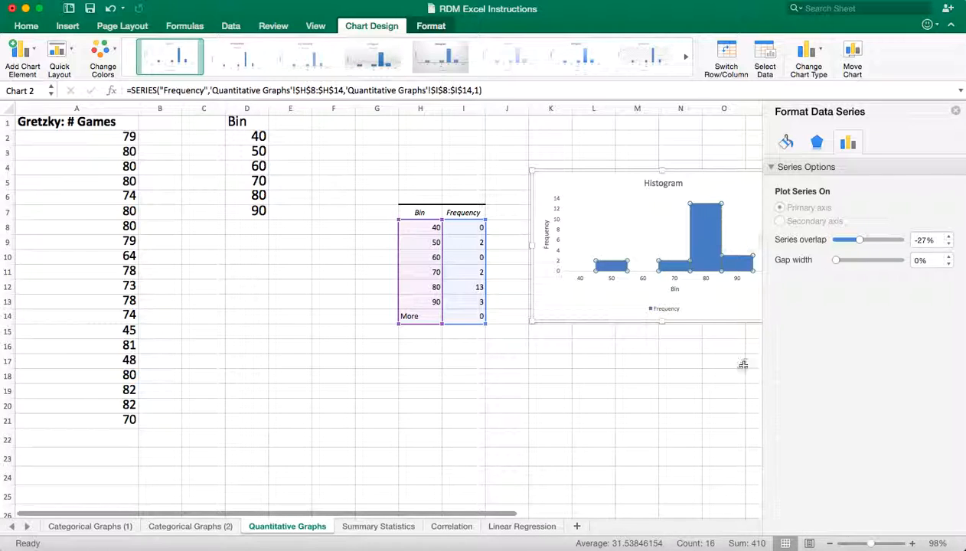
- Change the histogram's chart title to "Wayne Gretzky # Games / Season"
left_click(646, 183)
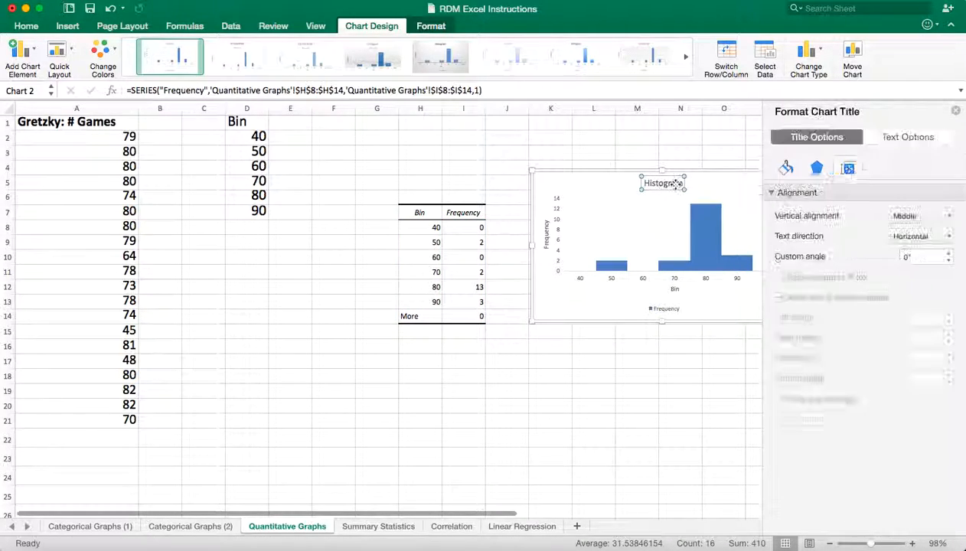
double_click(660, 183)
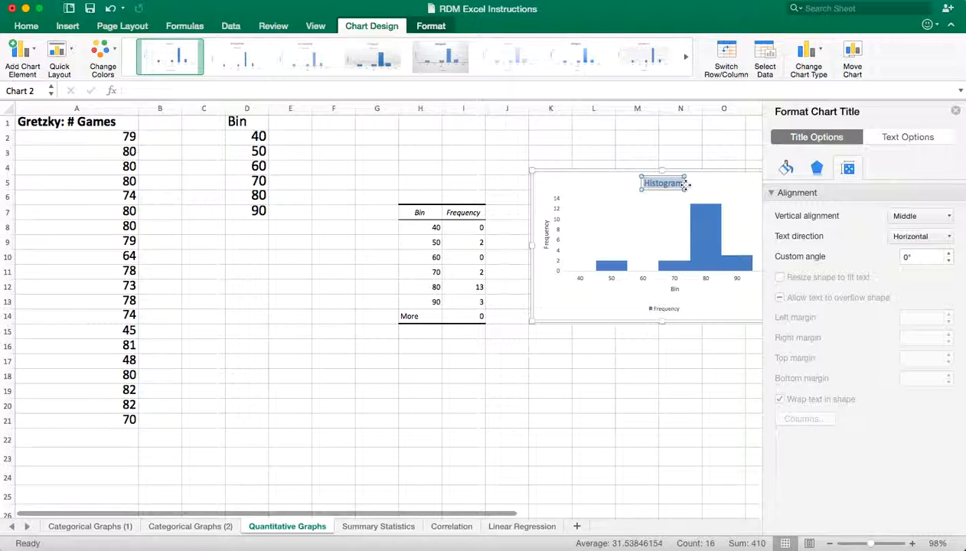
key("BackSpace")
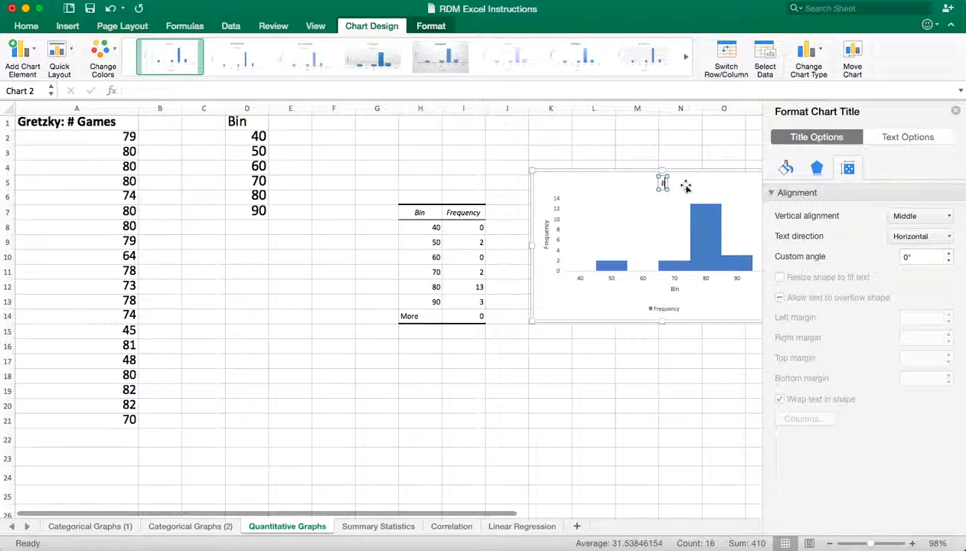
type("# Games")
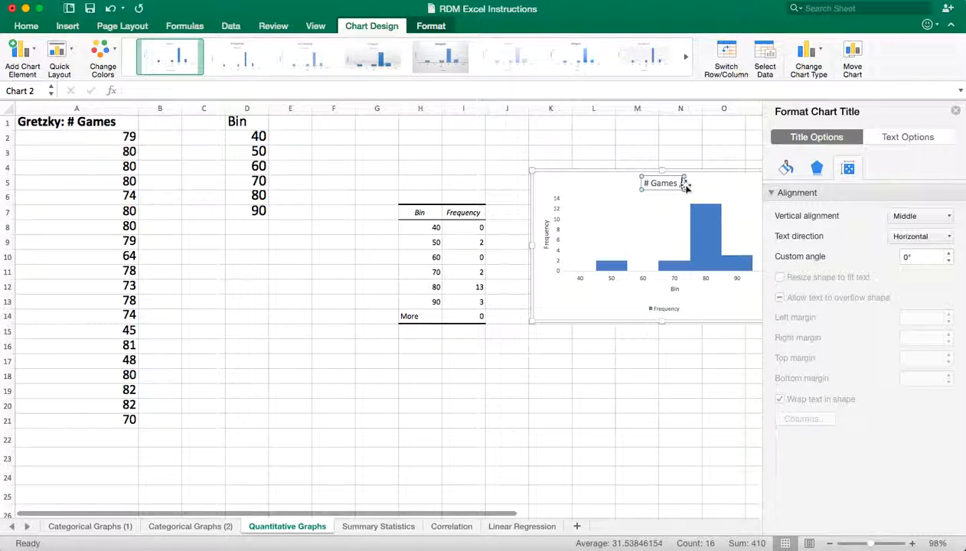
type(" / Season")
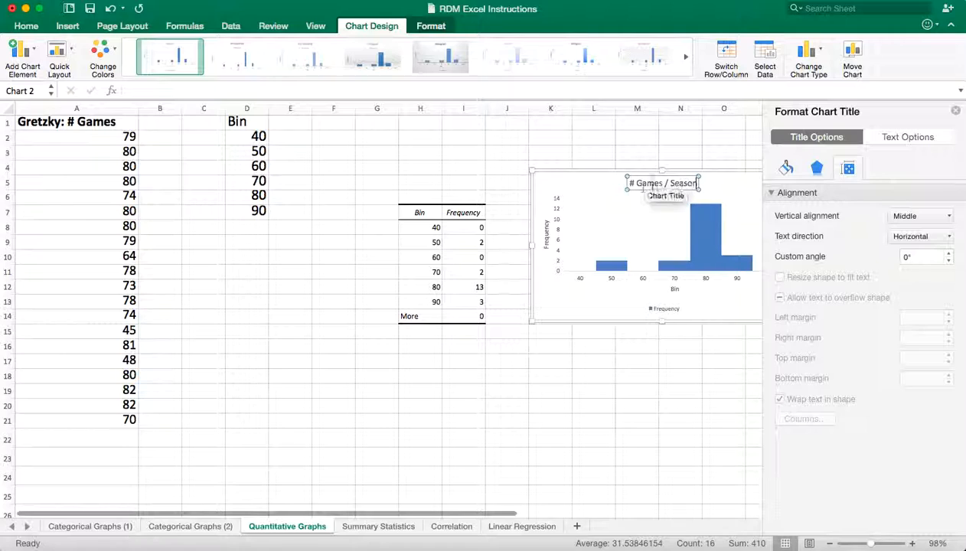
left_click(630, 183)
type("Wayne G")
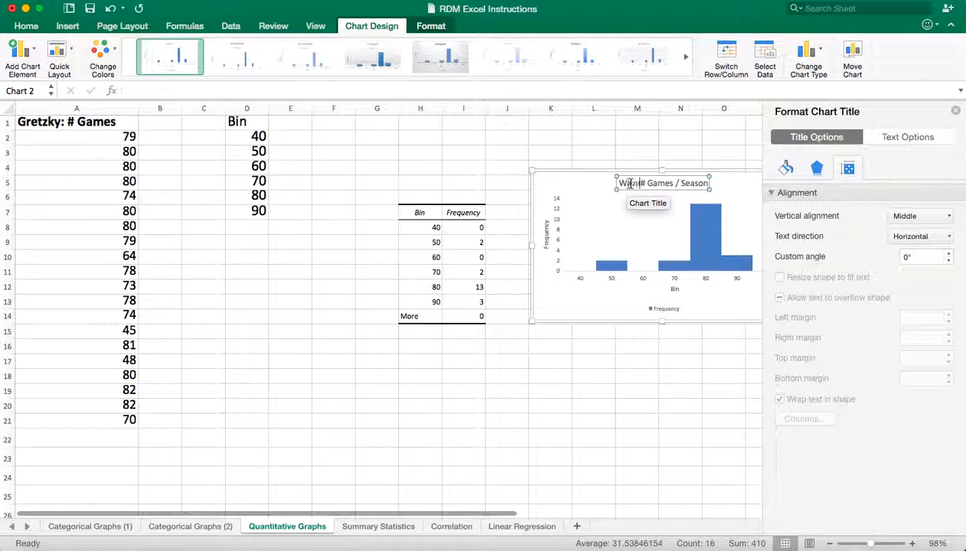
type("ret")
type("z")
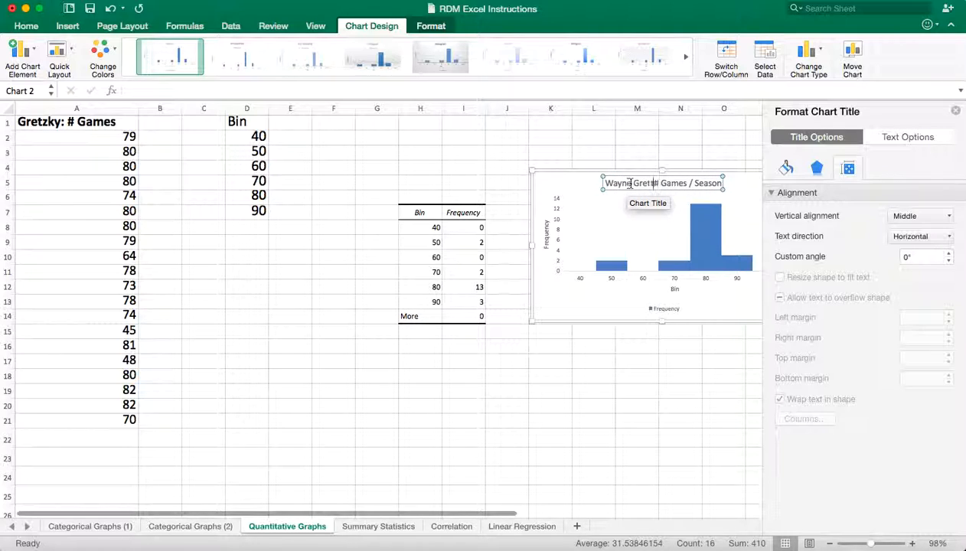
type("ky")
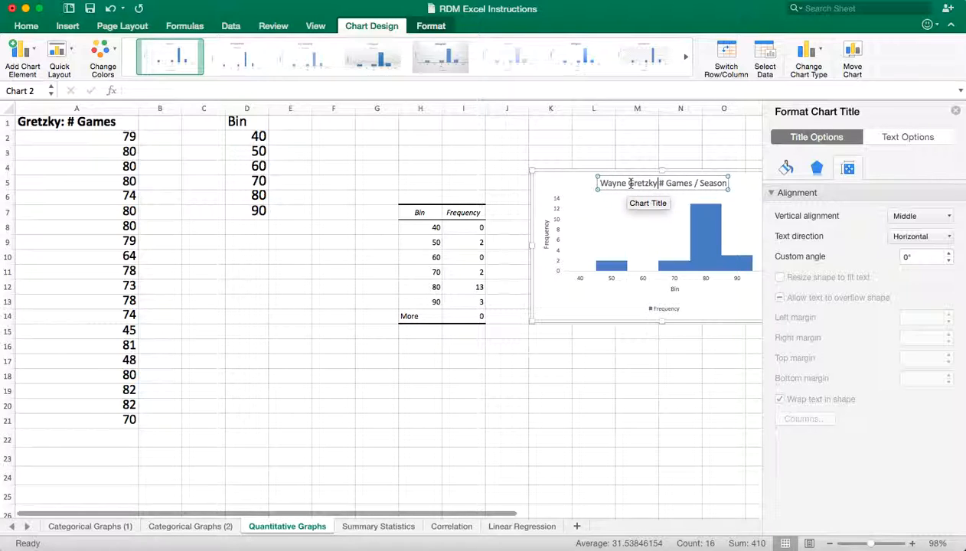
- Rename the histogram's horizontal axis title to "# Games / season" and close the formatting options
left_click(674, 287)
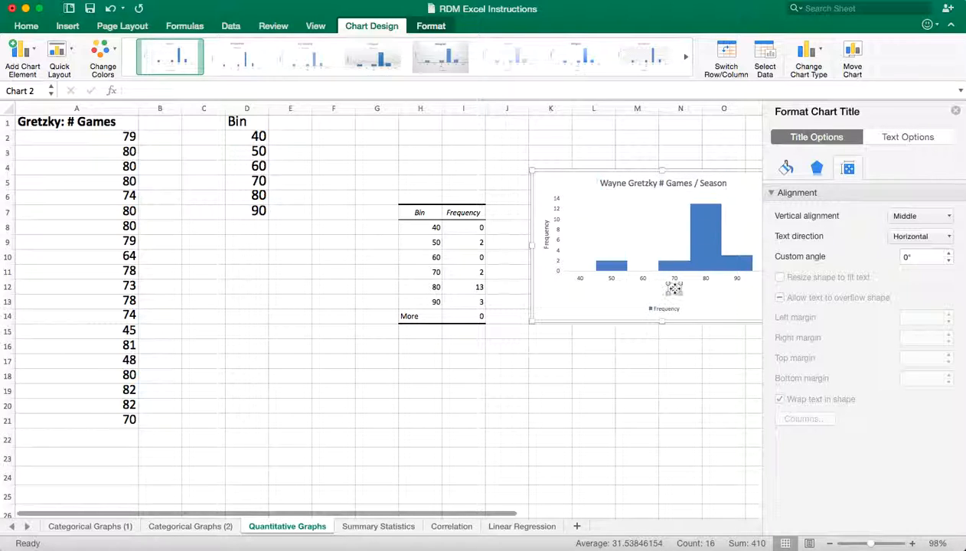
double_click(673, 287)
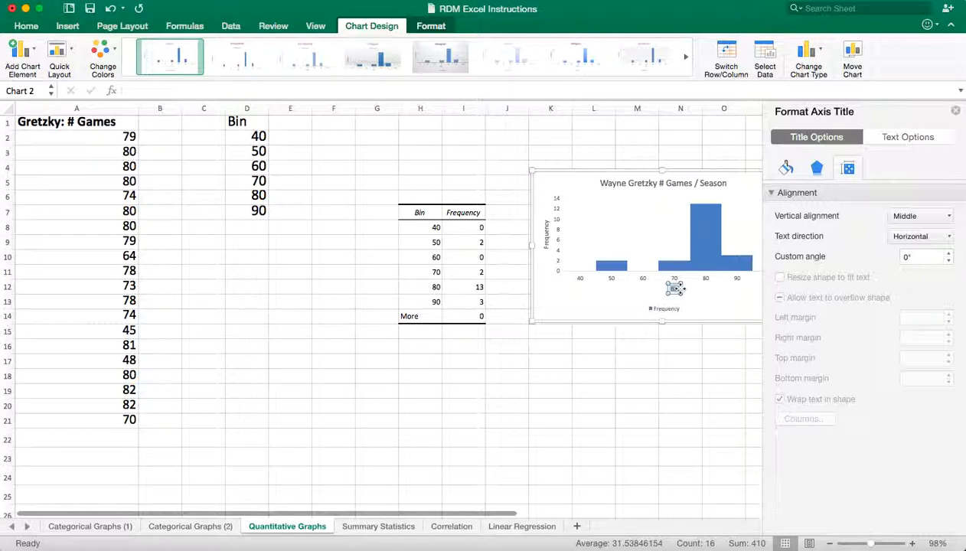
type("# Games / season")
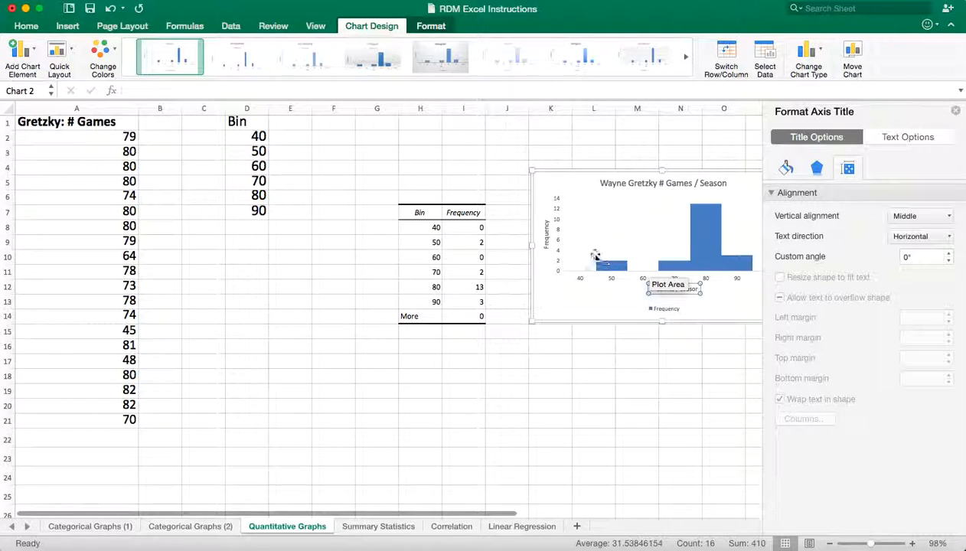
left_click(546, 239)
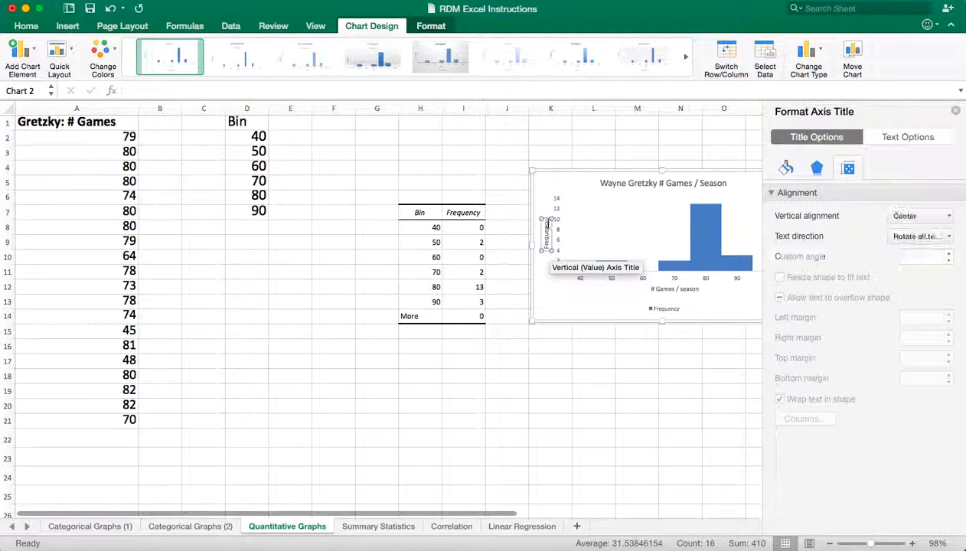
left_click(578, 307)
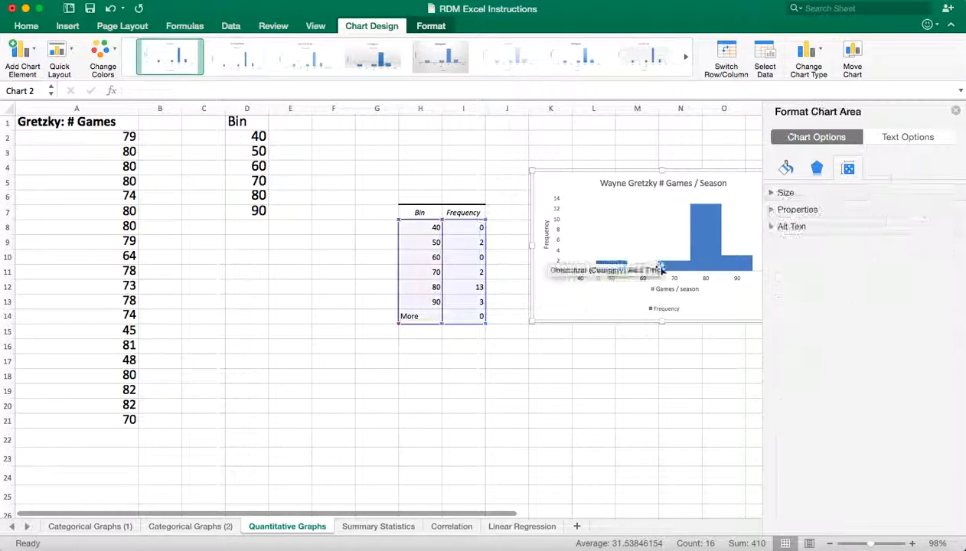
left_click(955, 111)
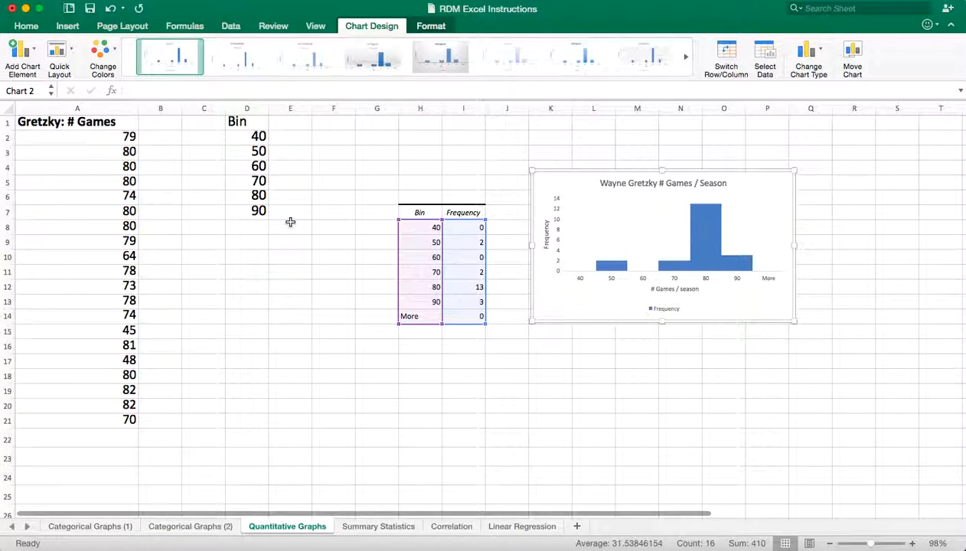
mouse_move(695, 277)
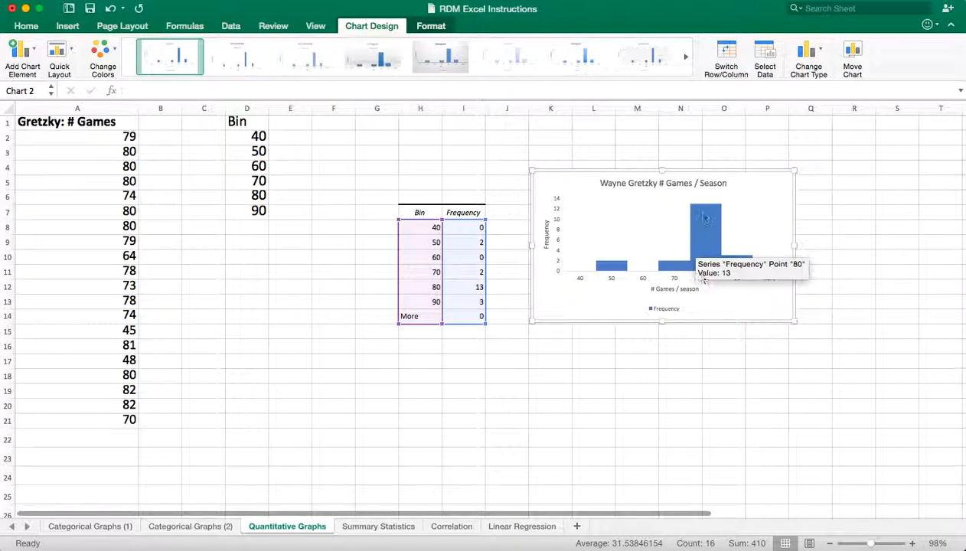